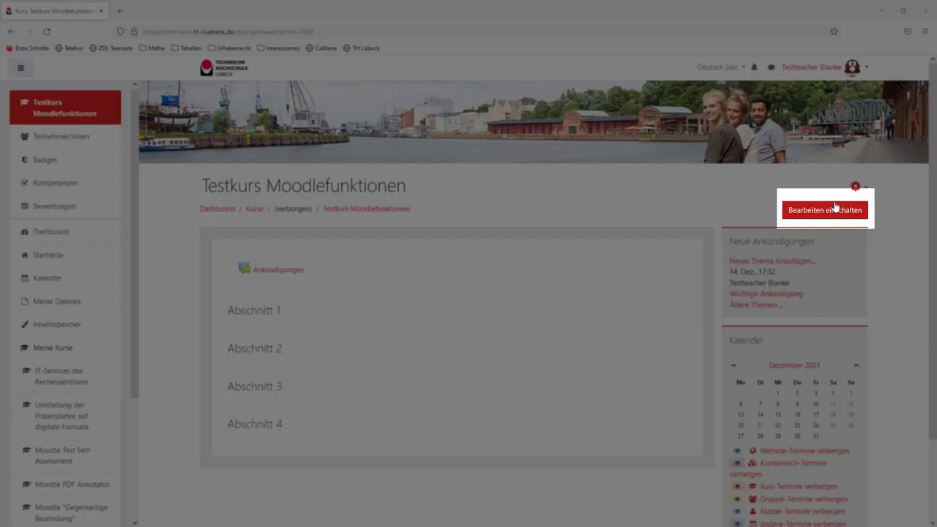
Turn on course editing and rename the section Abschnitt 1 to "Neuer Titel"
click(834, 210)
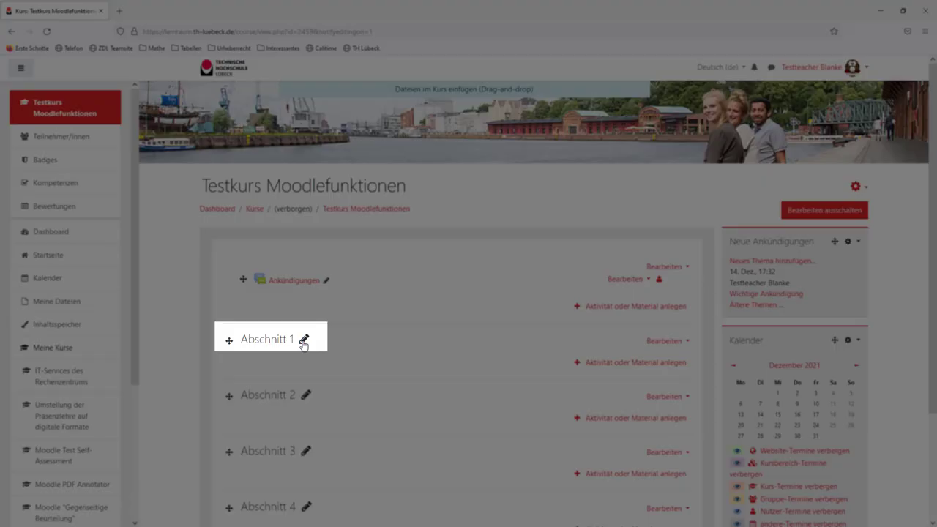
click(304, 341)
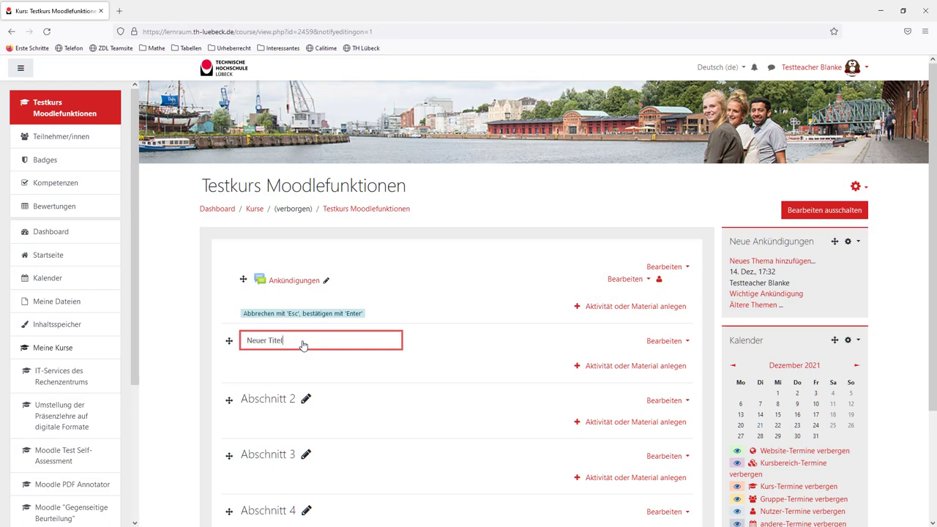
text(Neuer Titel)
key(Return)
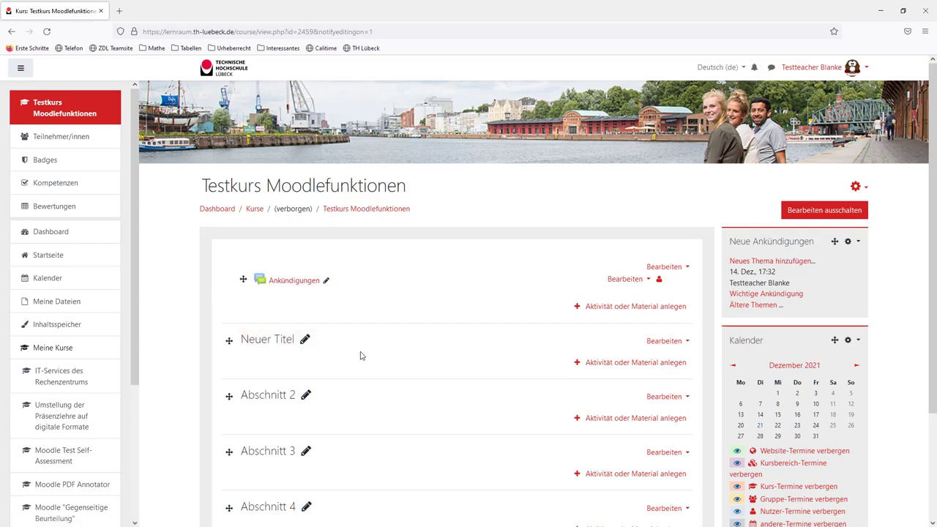
Give Abschnitt 2 the custom name "Noch ein neuer Titel" and the description "Hier geht es um ...", and save the section
click(664, 396)
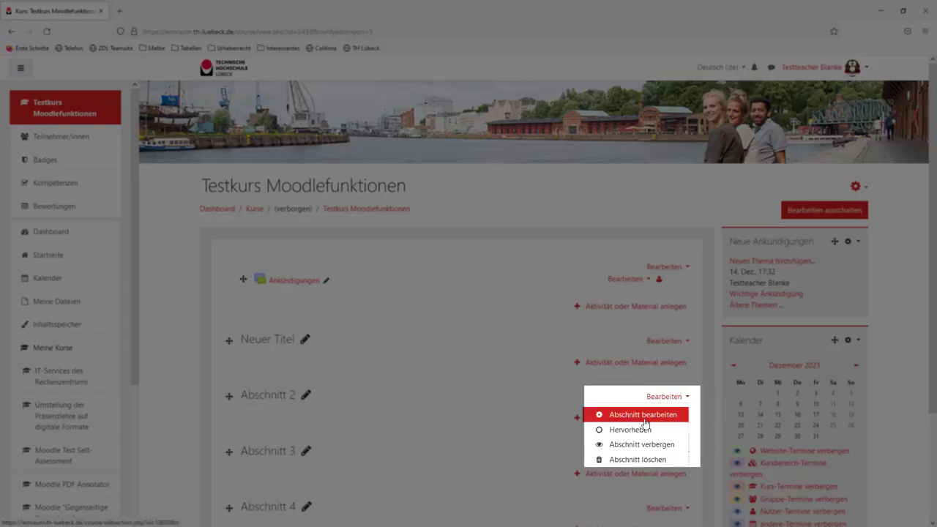
click(643, 417)
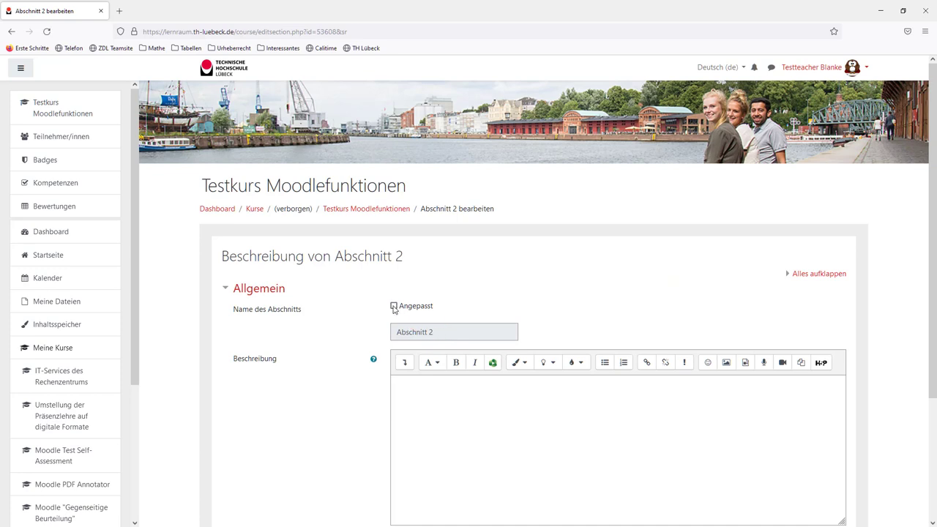
click(394, 307)
click(427, 332)
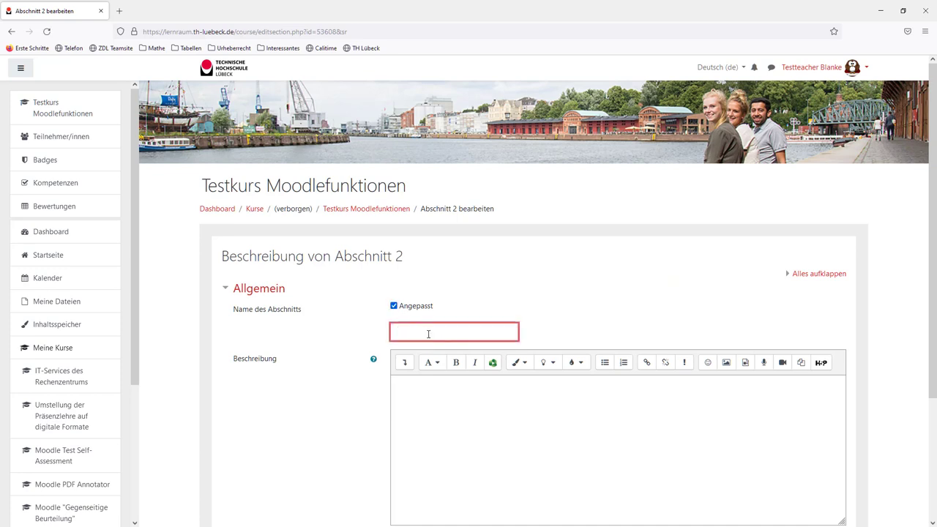
text(Noch ein neuer Titel)
click(420, 396)
text(Hier geht es um ...)
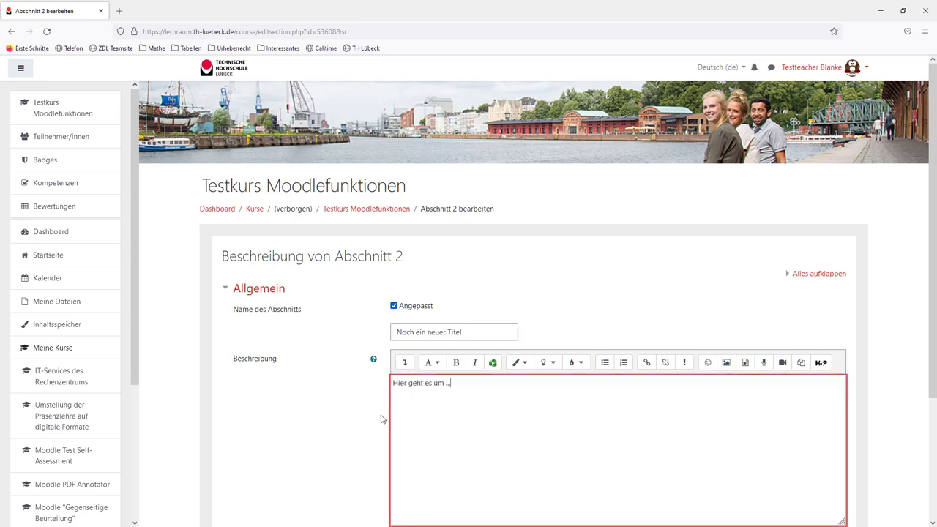
scroll(381, 419, down, 3)
click(432, 443)
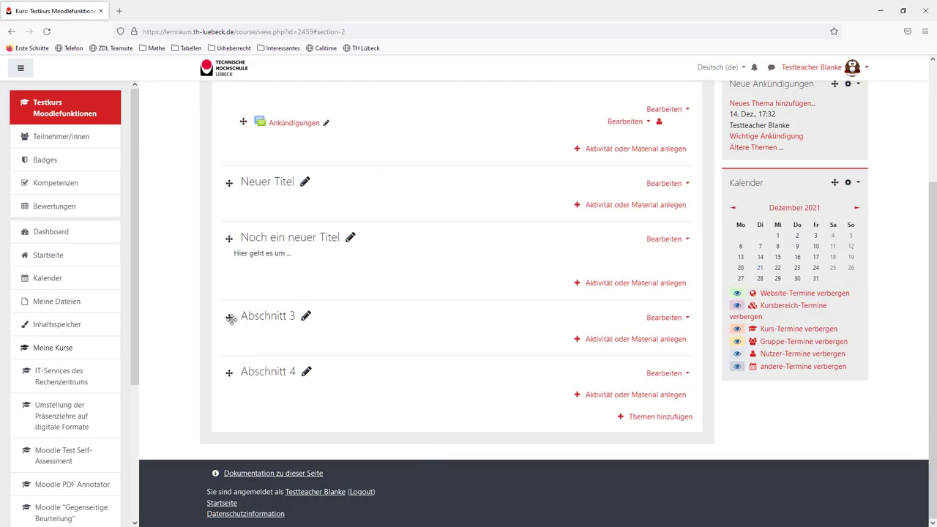
Move Abschnitt 3 above the section "Noch ein neuer Titel" and add 3 new sections at the end of the course
drag(228, 317, 237, 244)
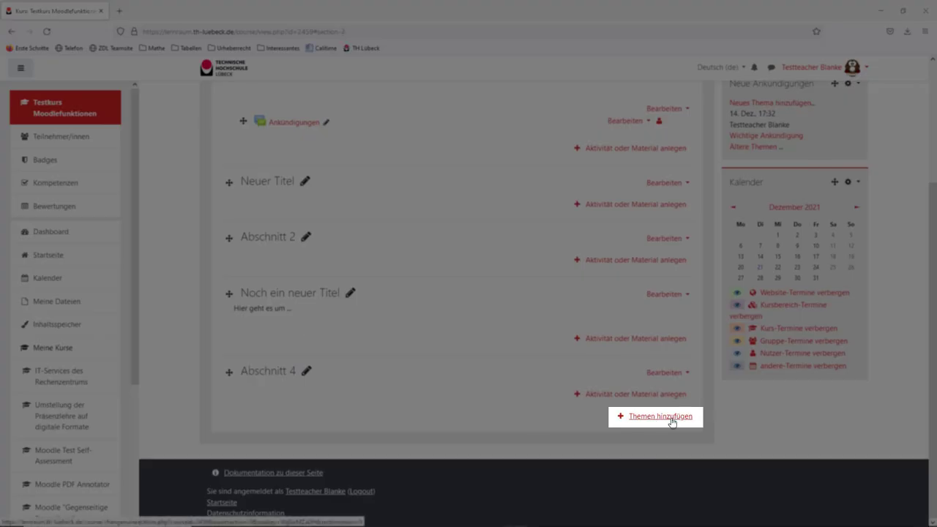
click(667, 419)
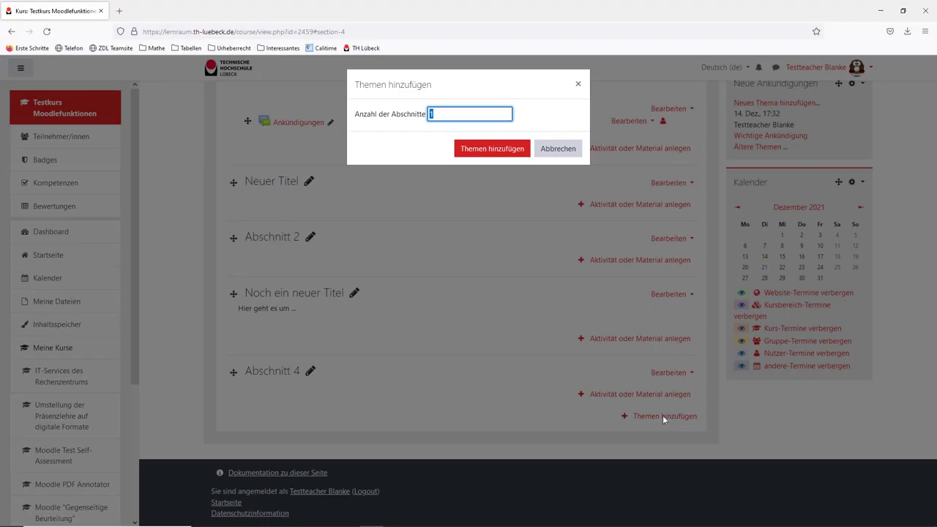
text(3)
click(487, 150)
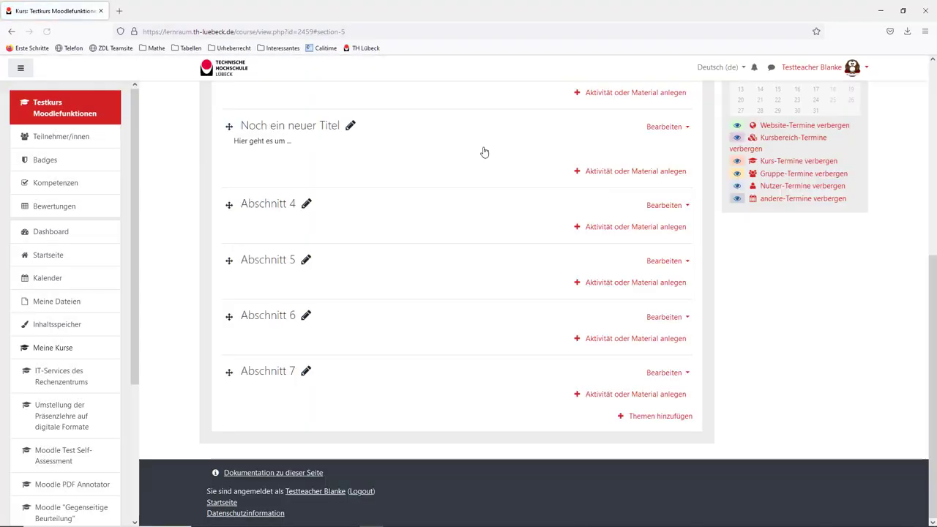
Delete the section Abschnitt 7 from the course
click(667, 373)
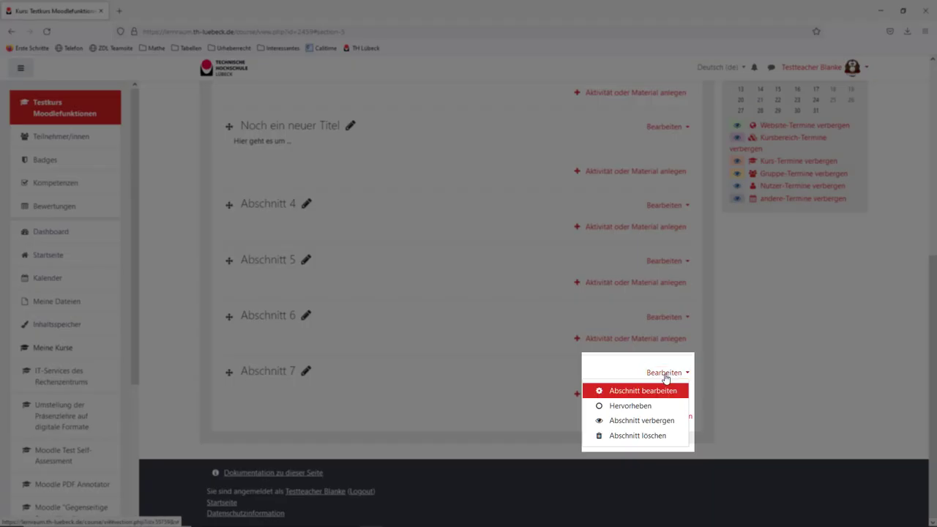
click(644, 436)
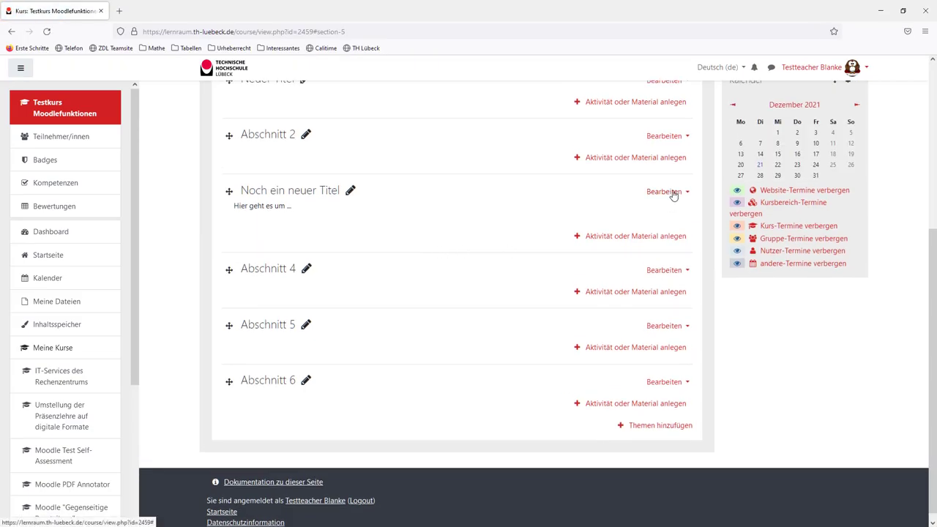
Hide the section "Noch ein neuer Titel" from participants and highlight the section Abschnitt 4
click(672, 191)
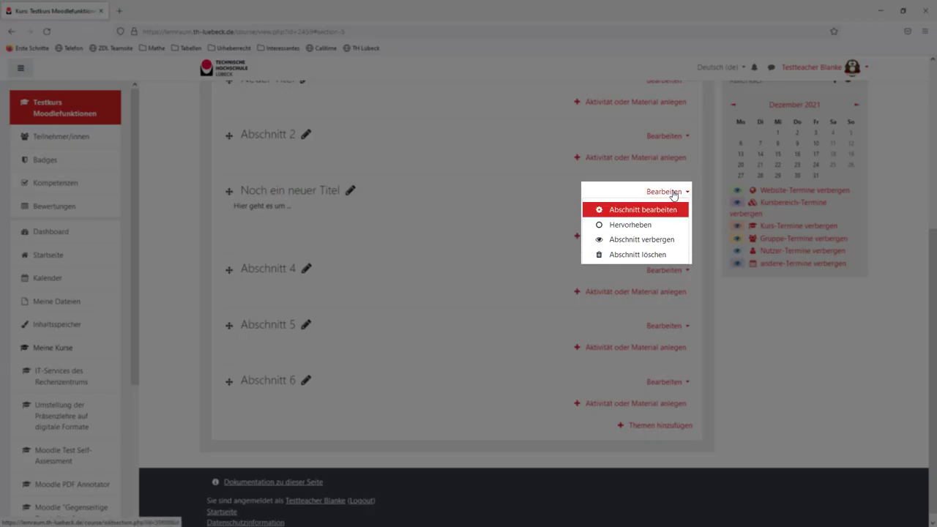
click(640, 241)
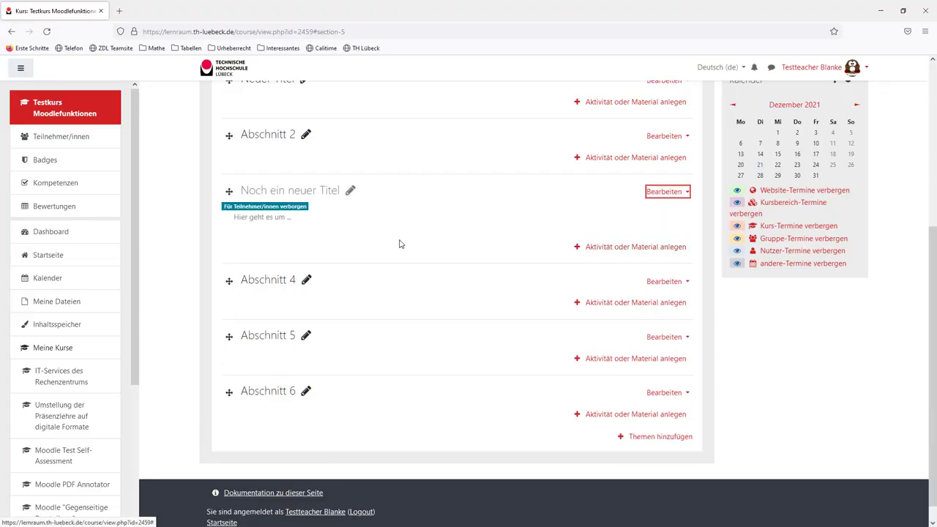
click(659, 284)
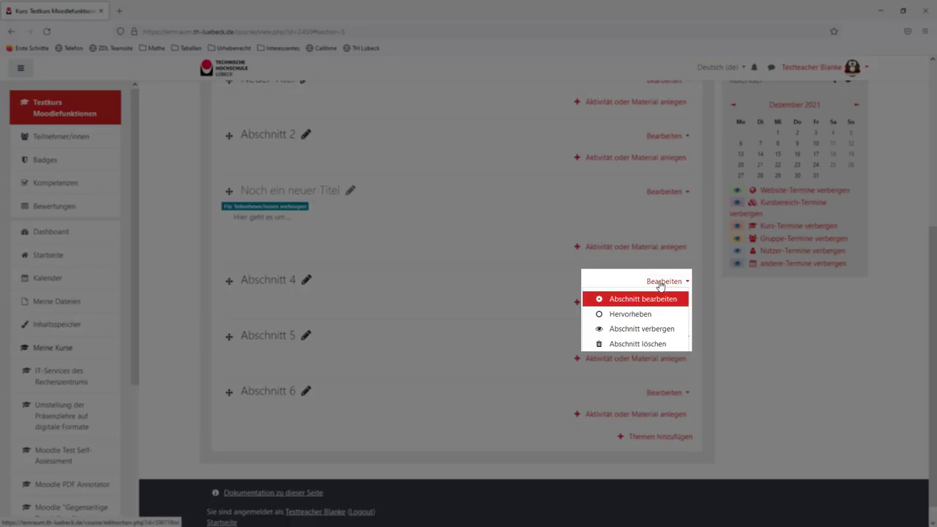
click(632, 314)
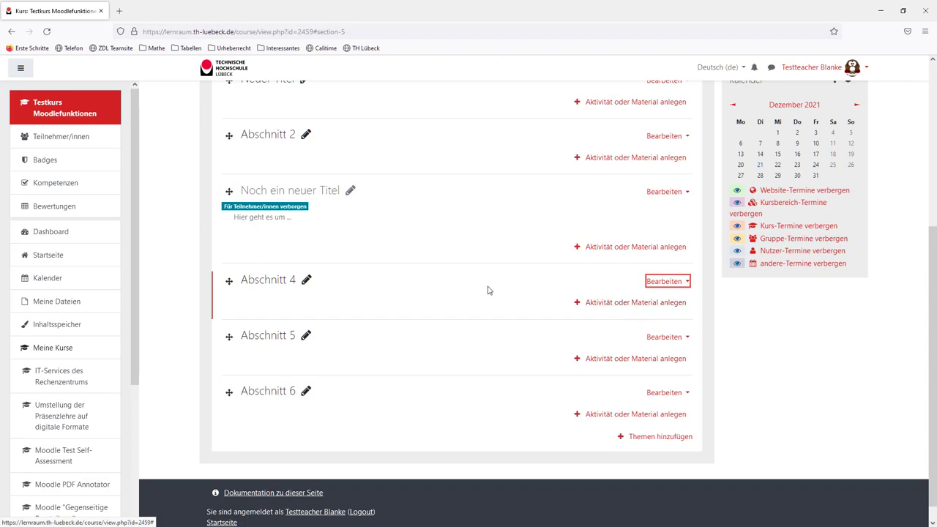
Switch to the Student role to check how the course sections appear to participants, and return to the original role
click(811, 66)
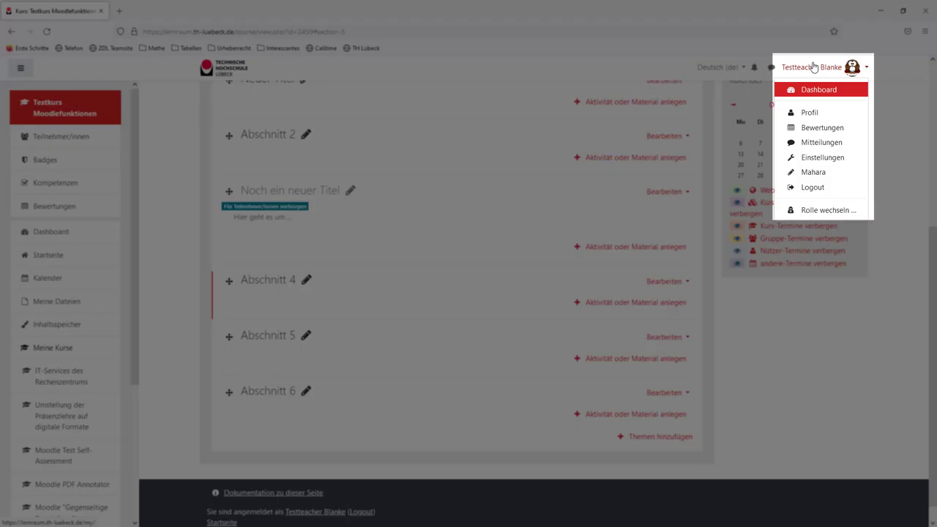
click(827, 210)
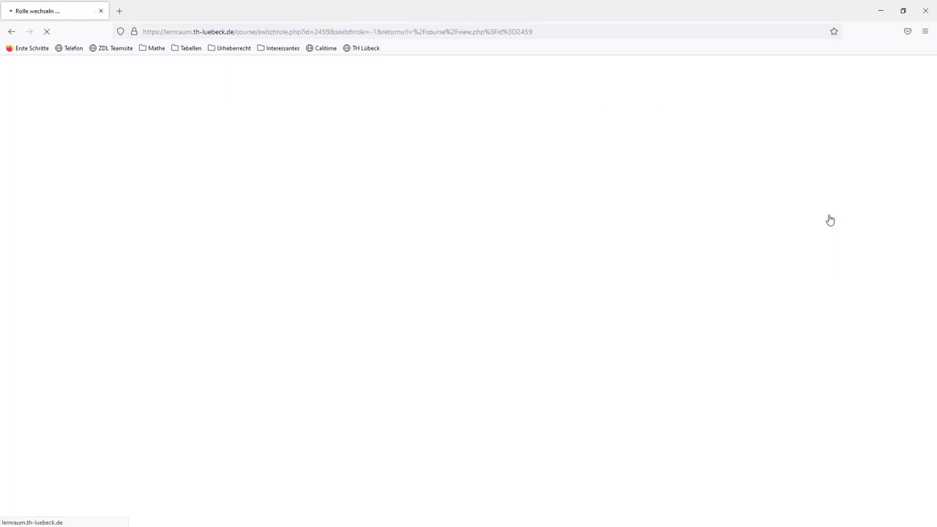
click(251, 350)
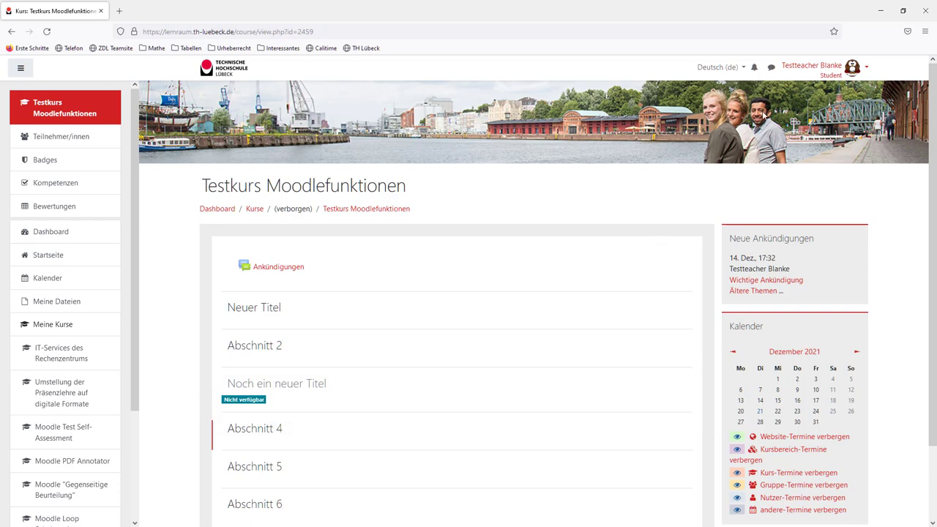
click(795, 74)
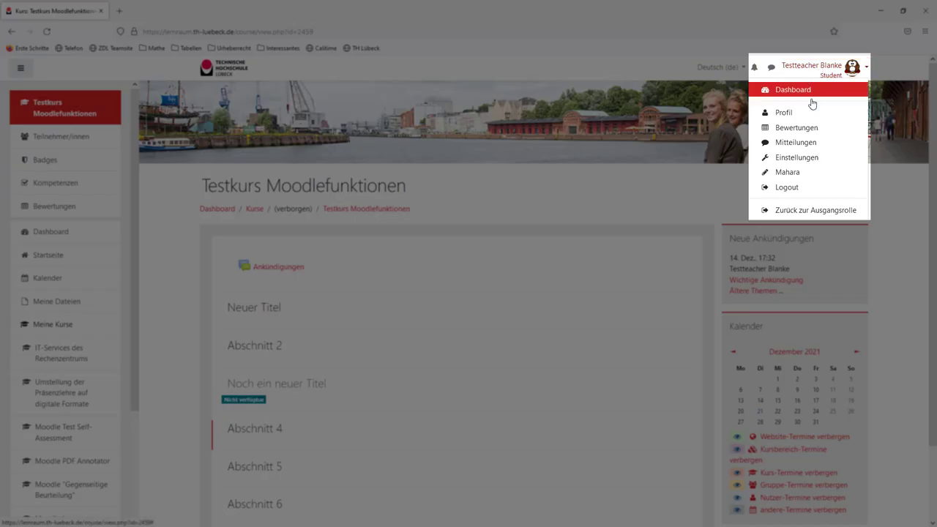
click(802, 211)
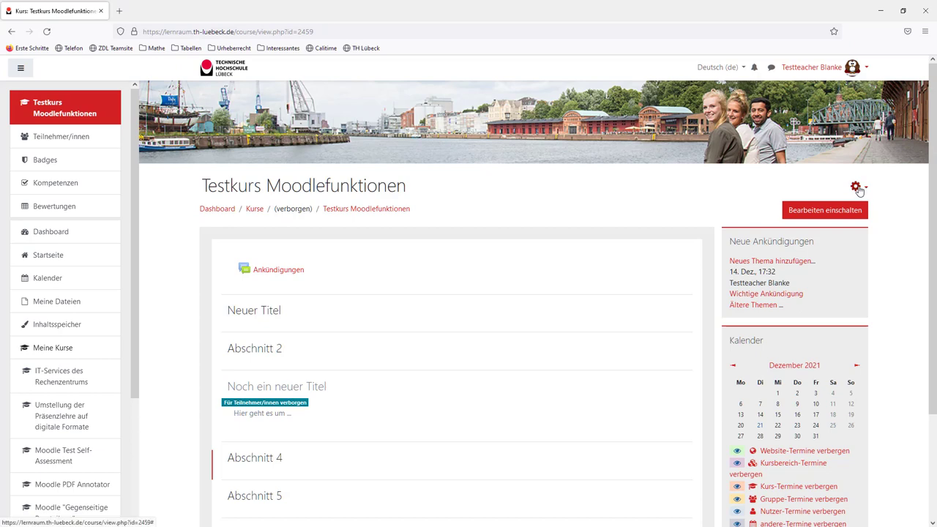
Set hidden sections to "Vollständig unsichtbar" in the course format settings and save the course settings
click(858, 189)
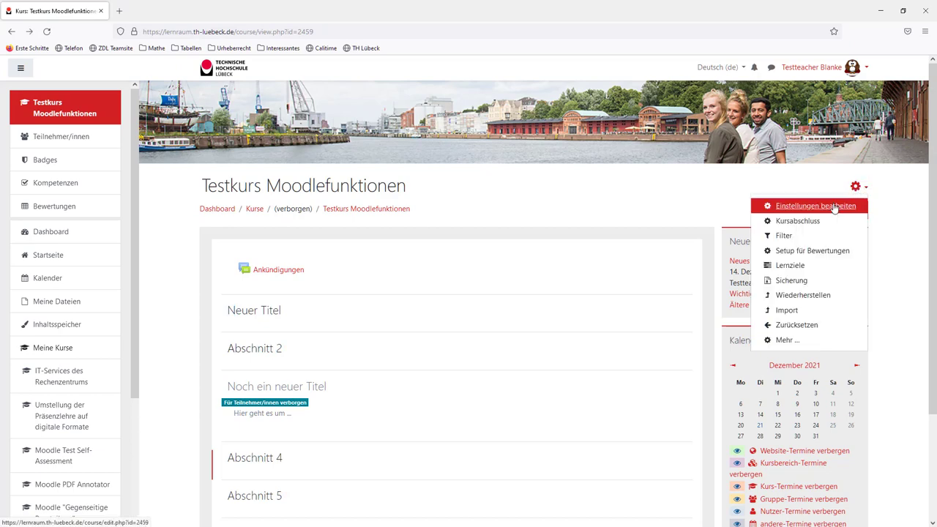
click(835, 206)
scroll(229, 355, down, 10)
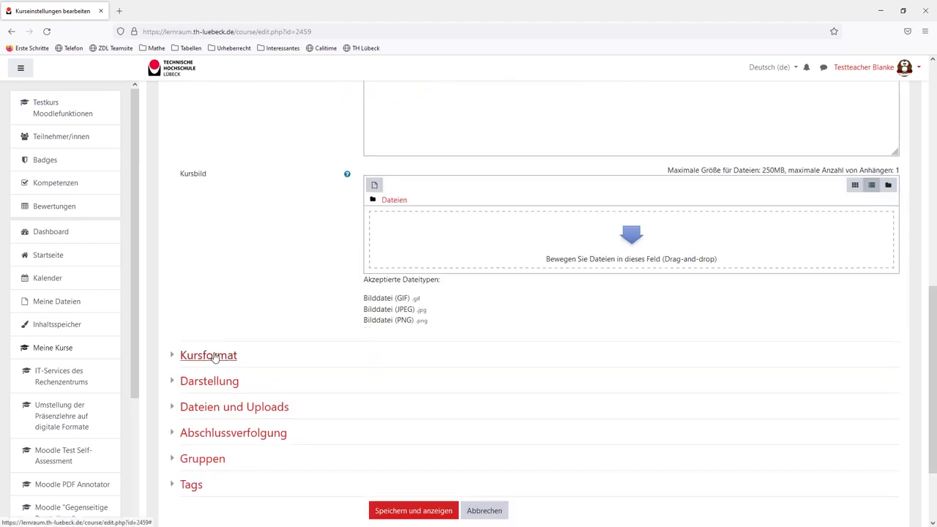
click(216, 355)
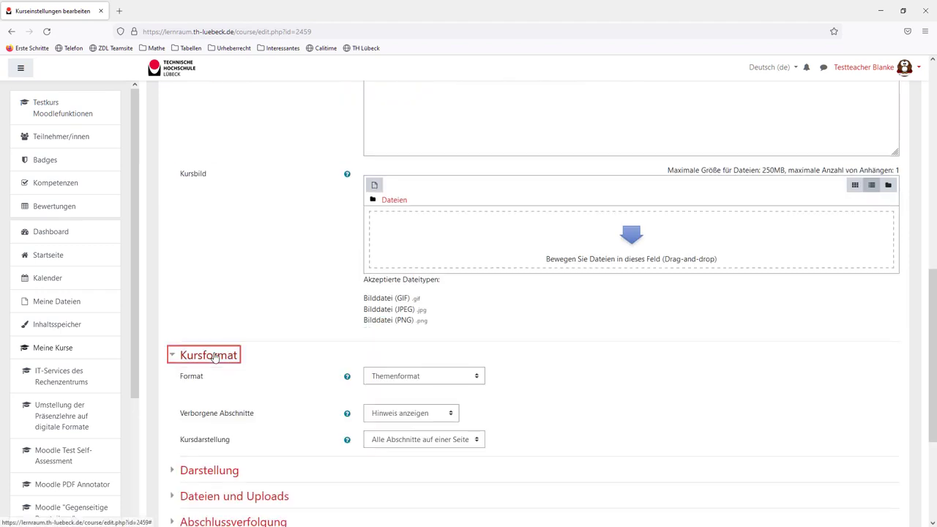
click(432, 415)
click(412, 446)
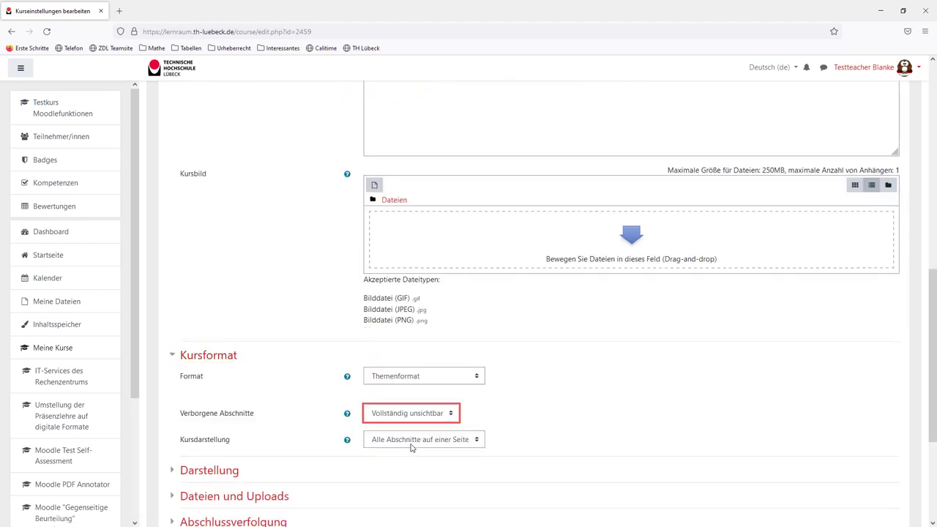
scroll(495, 419, down, 4)
click(423, 410)
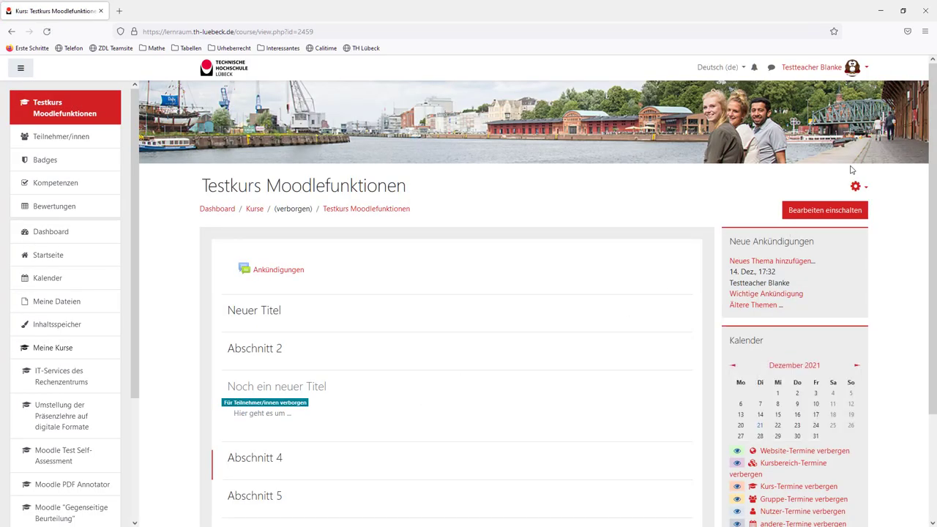
View the course in the Student role again to check the visibility of the hidden section
click(821, 72)
click(813, 220)
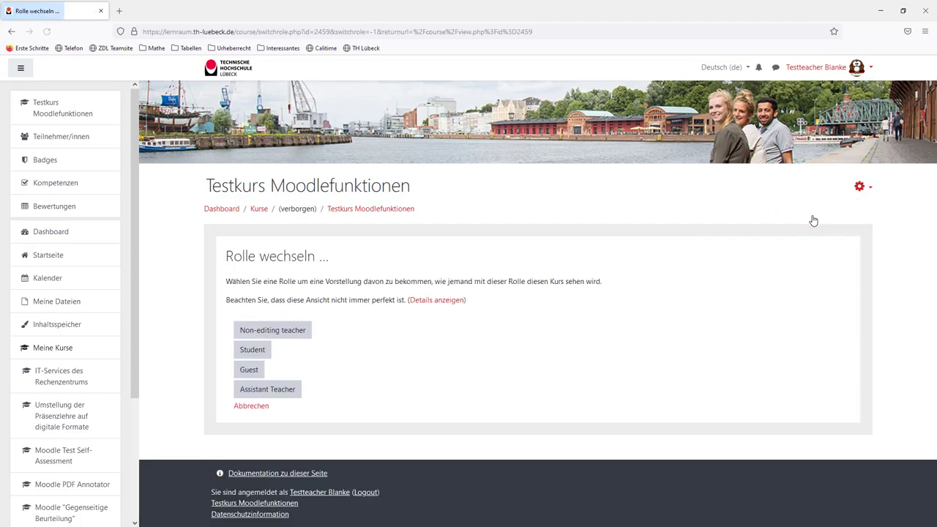
click(248, 350)
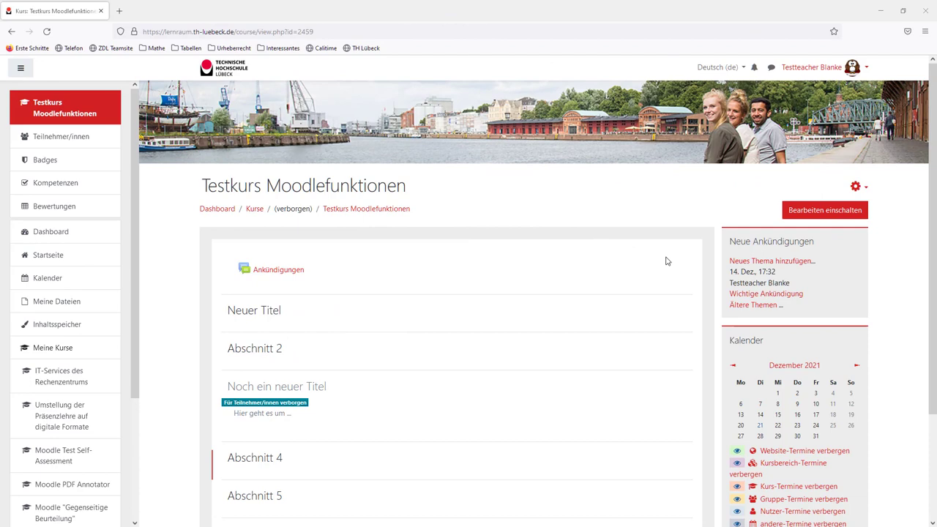
Turn course editing back on and place a PDF file from the computer into the section "Neuer Titel"
click(811, 213)
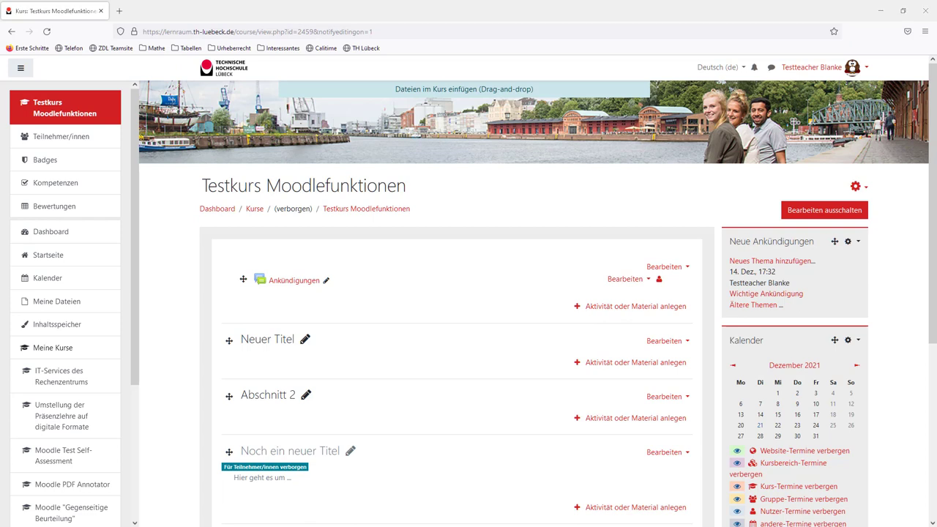
drag(936, 262, 362, 375)
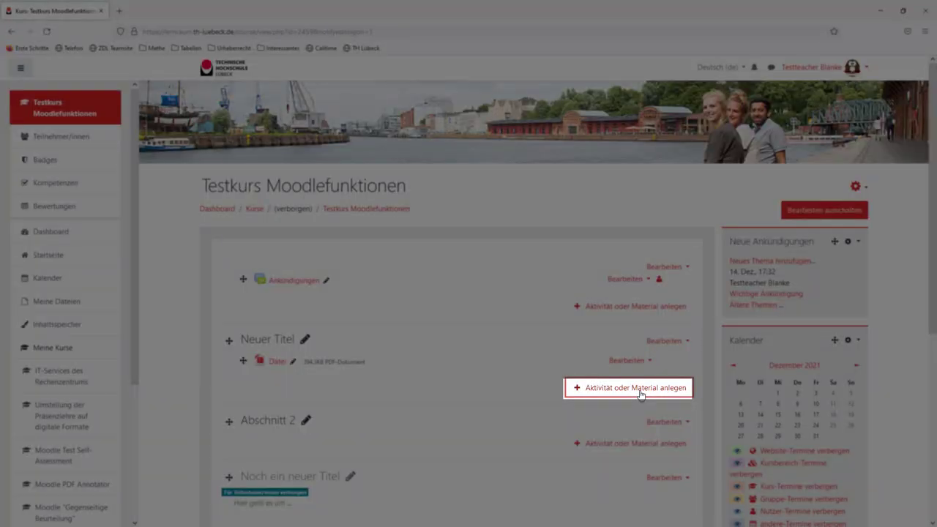
Start a new Datei material in the section "Neuer Titel" and name it "Datei"
click(640, 394)
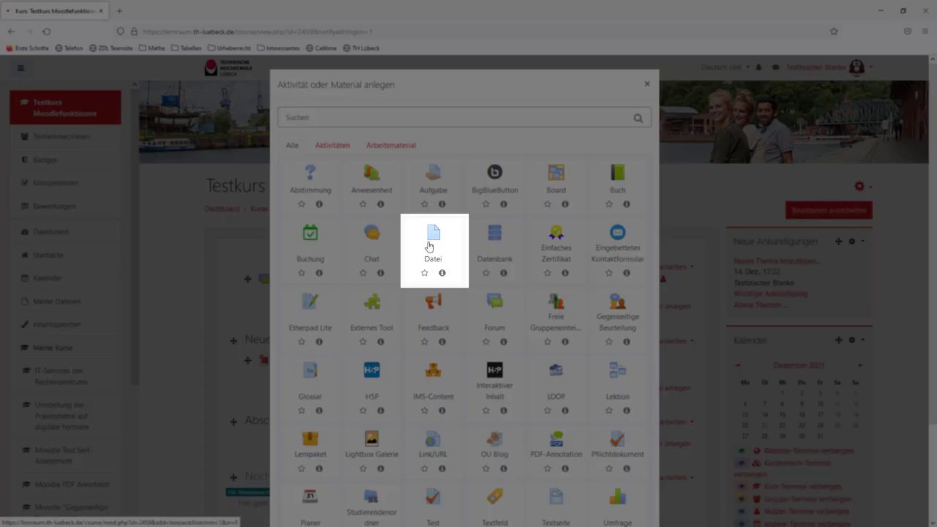
click(430, 247)
click(389, 312)
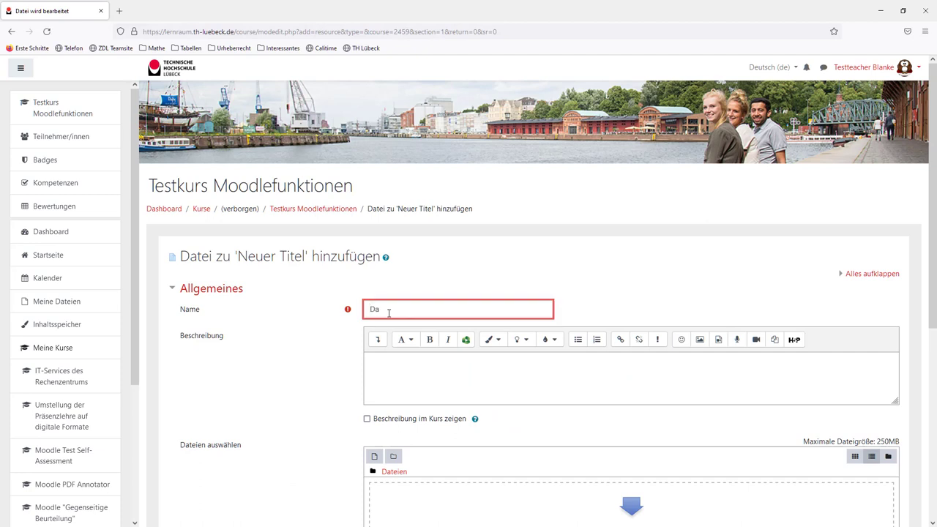
scroll(344, 424, down, 2)
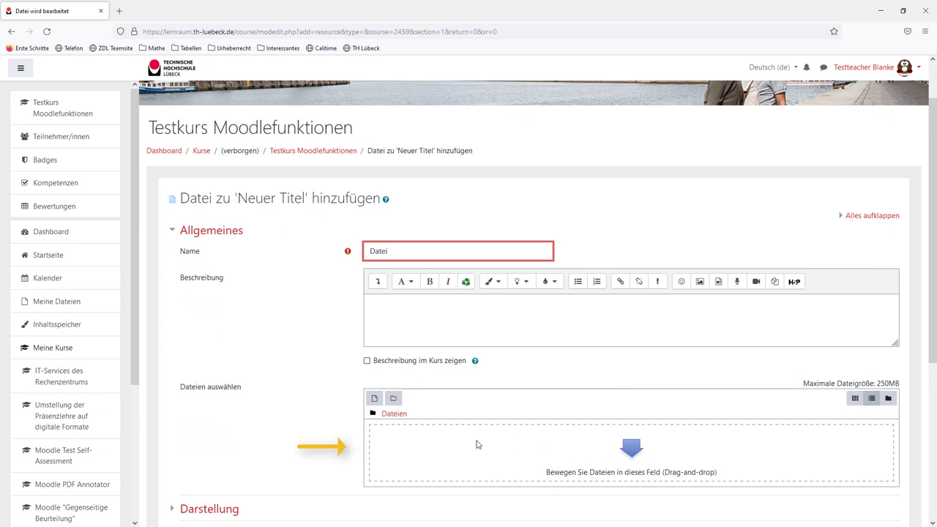
Upload "Folien.pdf" from the computer into the new Datei material and save it back to the course
click(374, 400)
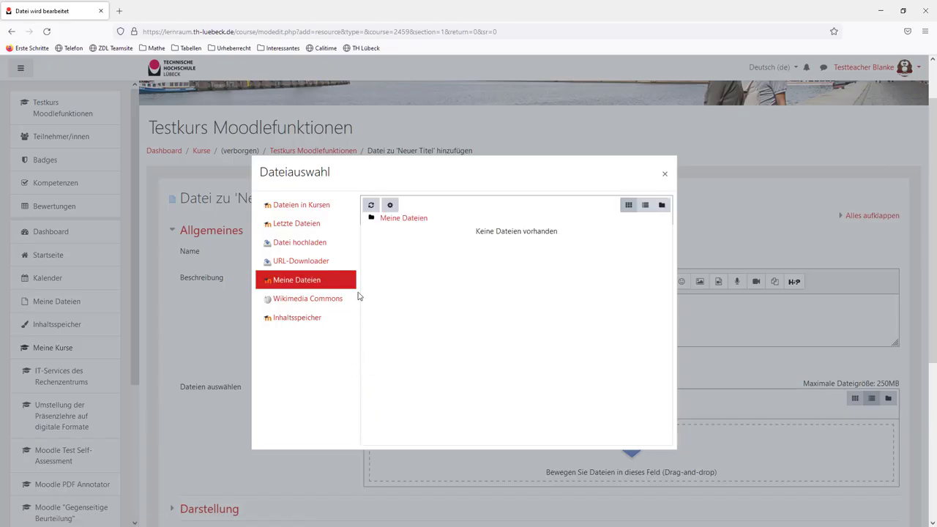
click(296, 247)
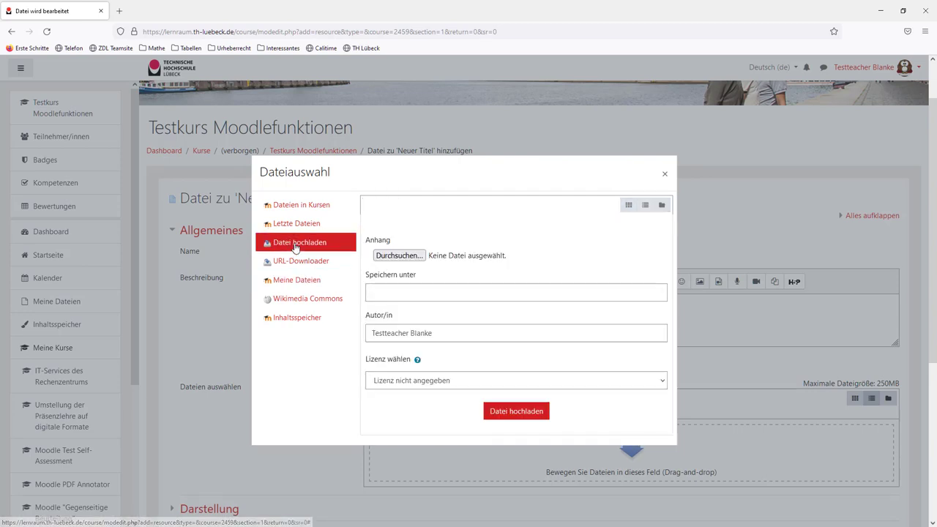
click(399, 256)
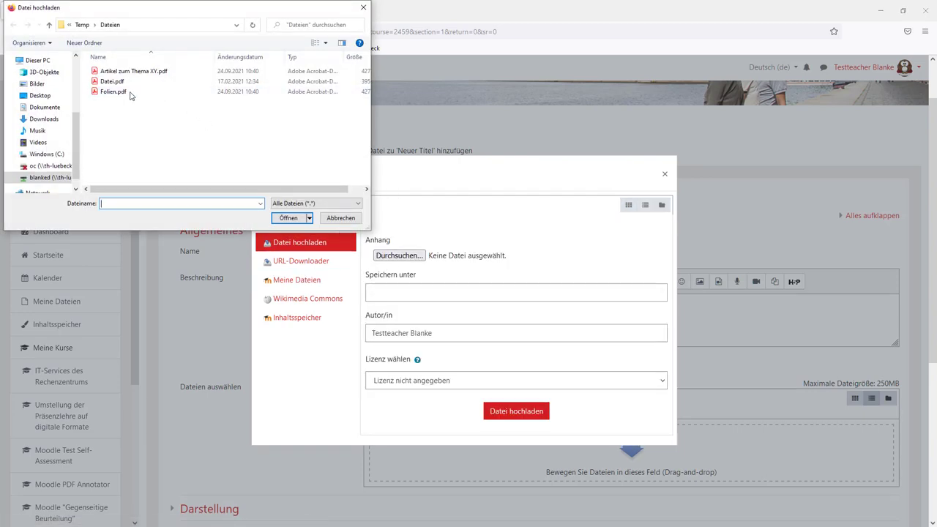
double_click(110, 92)
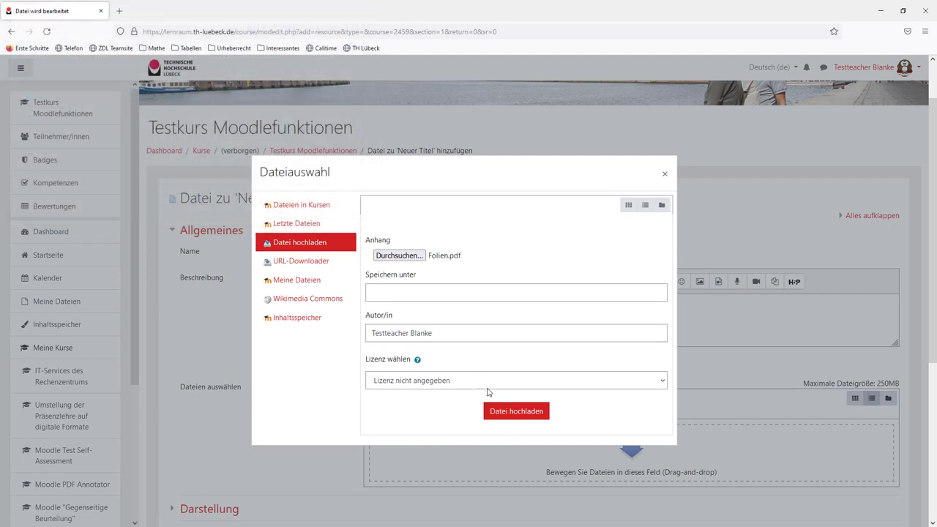
click(516, 410)
scroll(337, 395, down, 5)
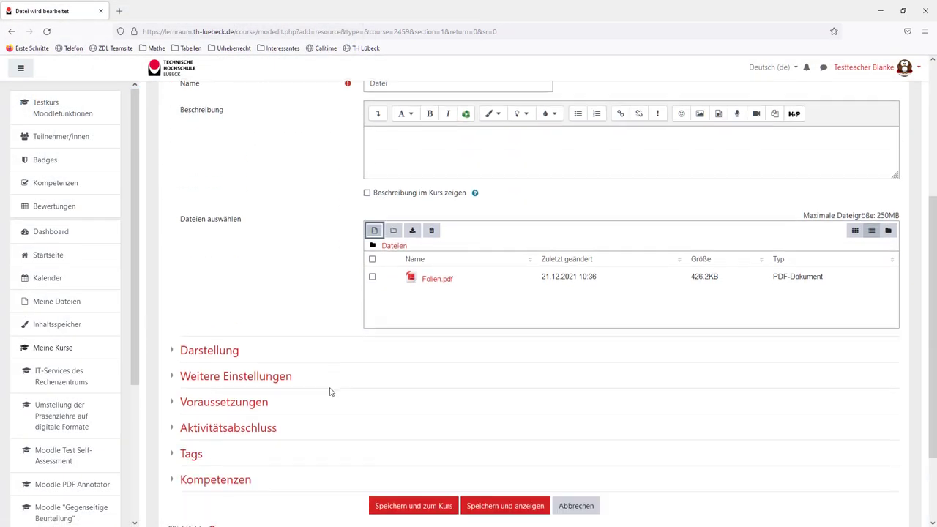
click(419, 503)
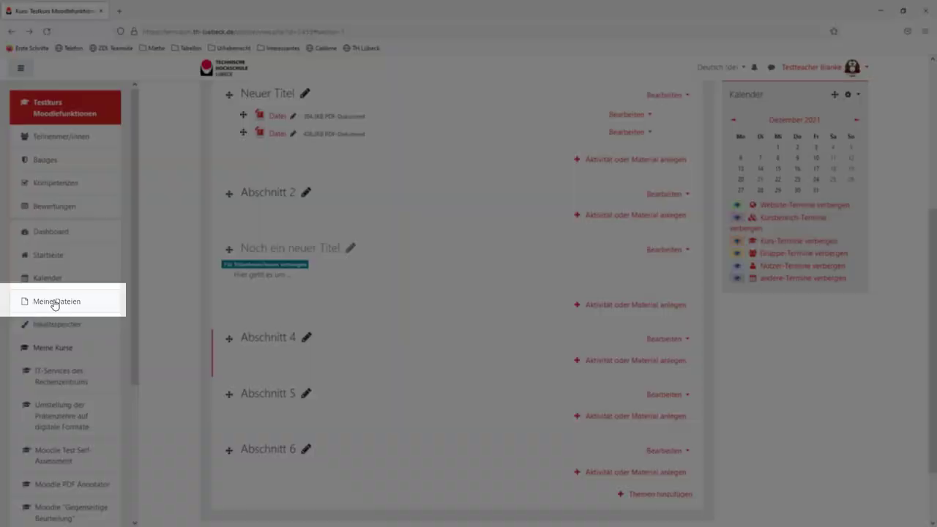
Add "Artikel zum Thema XY.pdf" from the computer to Meine Dateien and save the changes
click(53, 302)
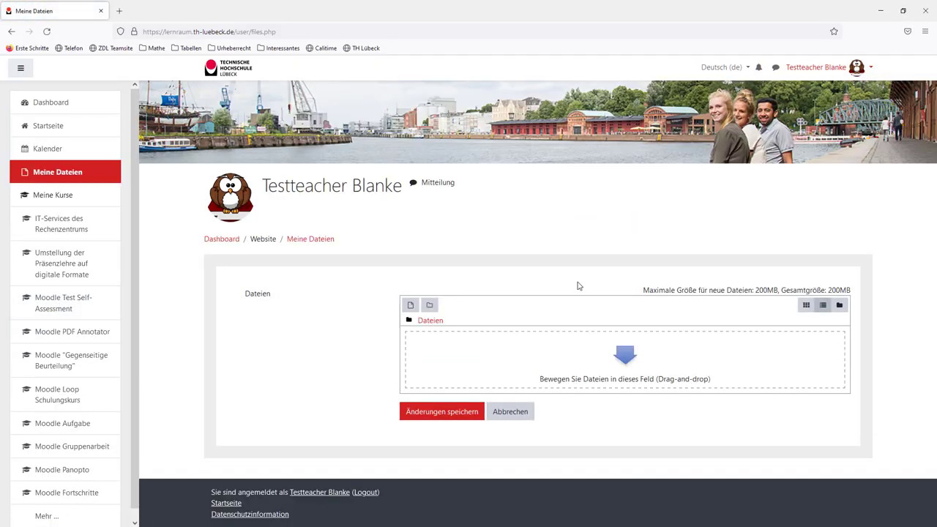
drag(578, 285, 544, 345)
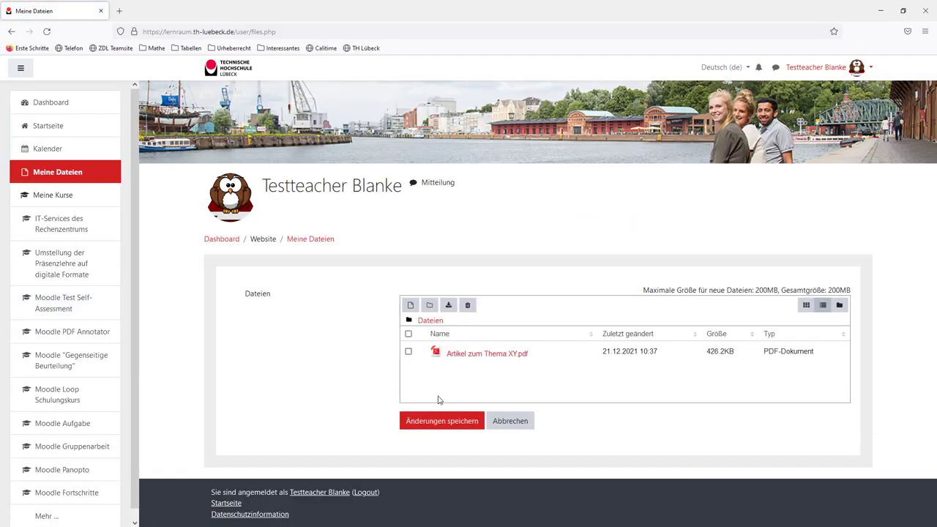
click(431, 422)
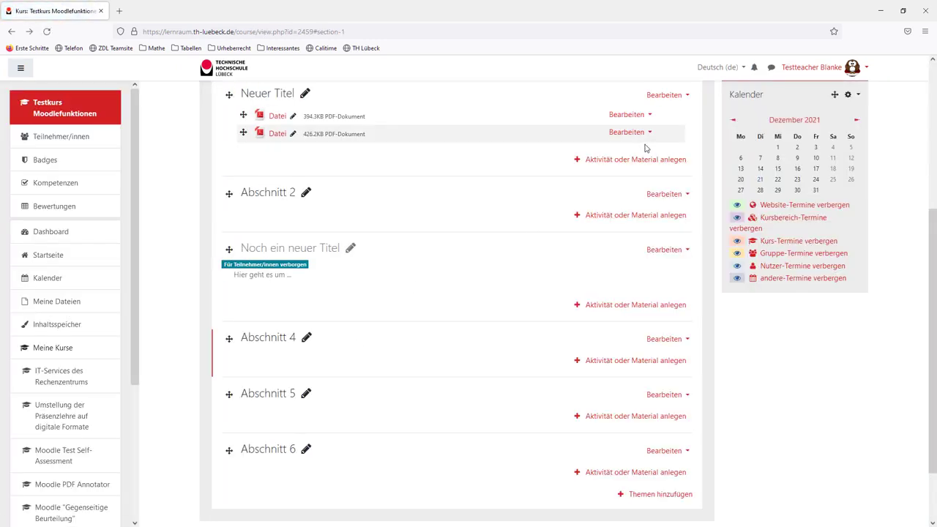
Add a Datei material "Verknüpfte Datei" to "Neuer Titel" as an alias of "Artikel zum Thema XY.pdf" from Meine Dateien, and save it to the course
click(633, 159)
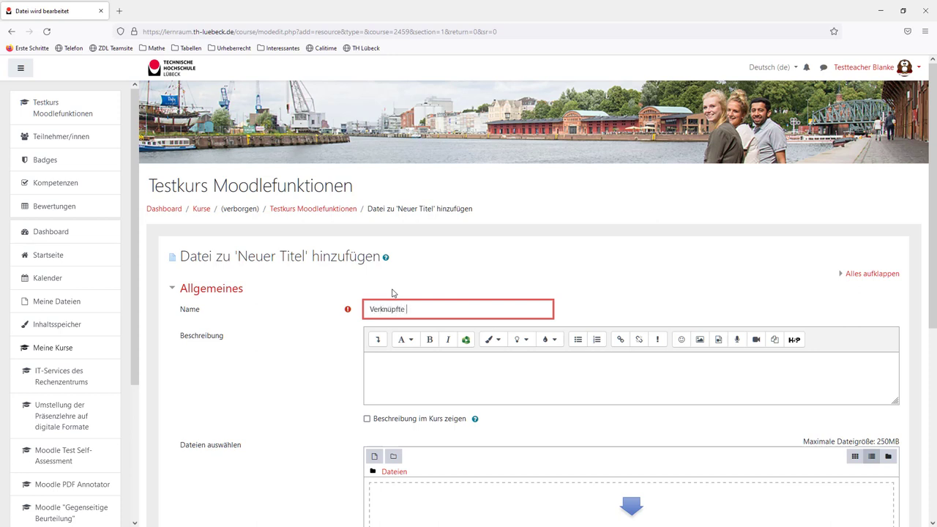
scroll(382, 315, down, 3)
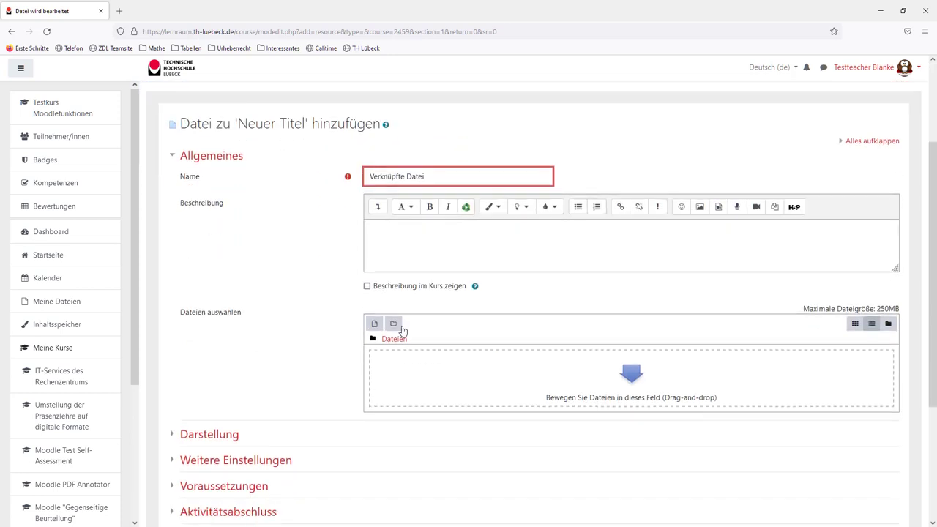
click(374, 324)
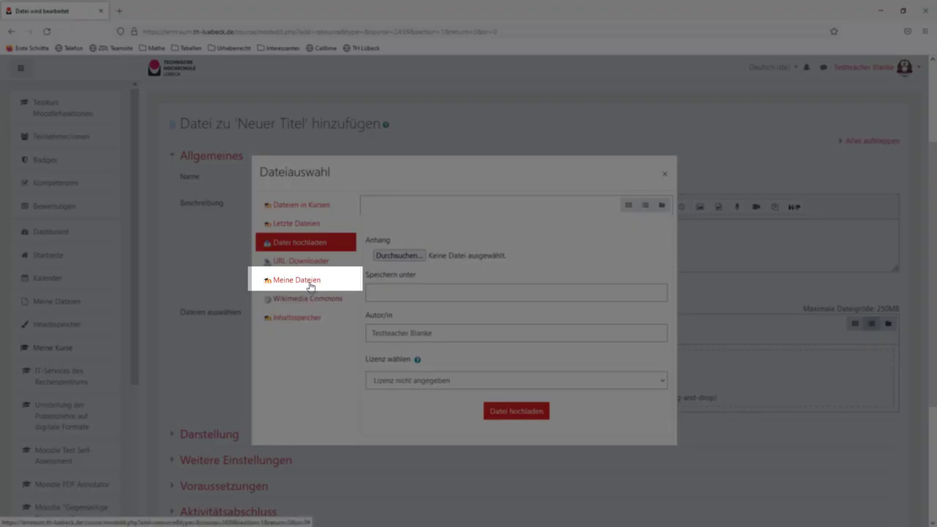
click(308, 282)
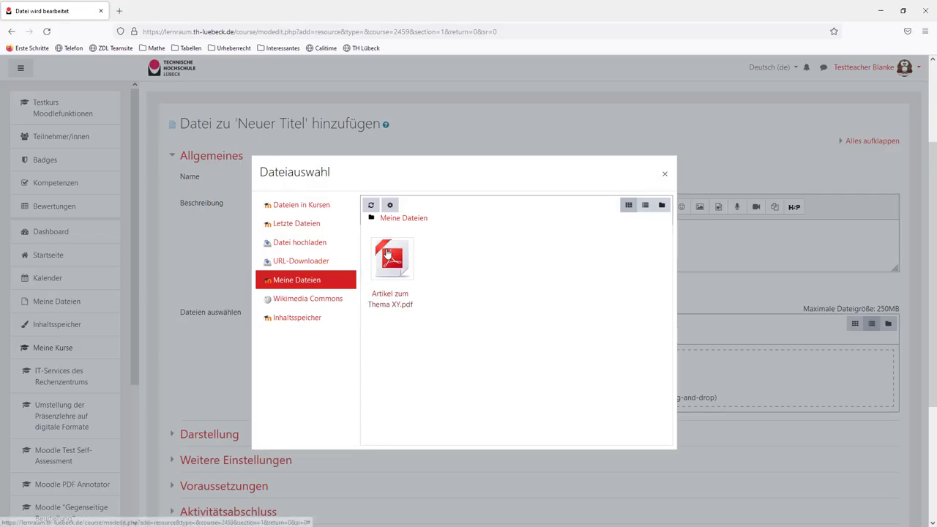
click(387, 254)
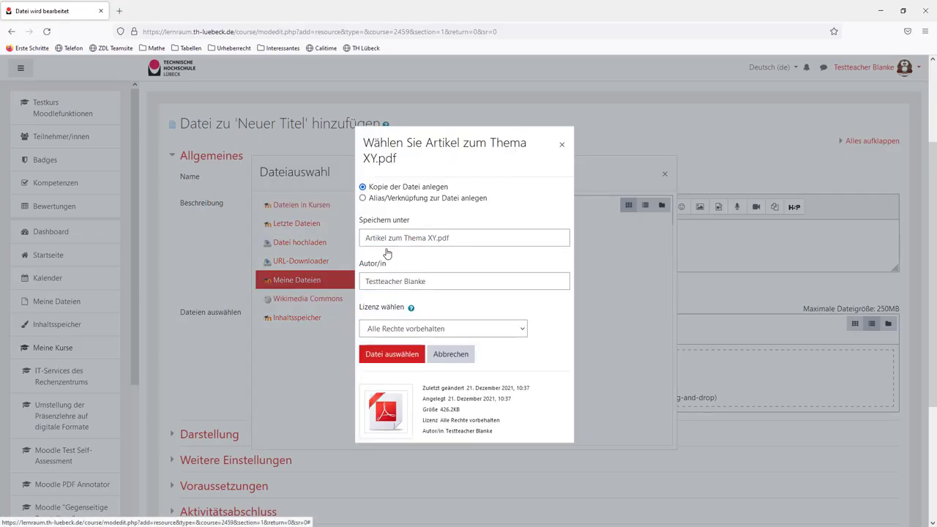
click(377, 201)
click(388, 355)
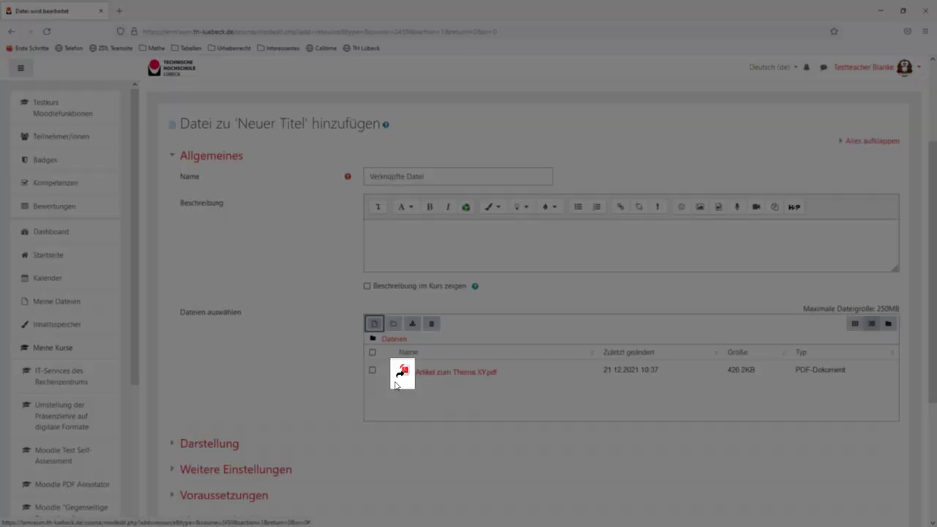
scroll(366, 403, down, 3)
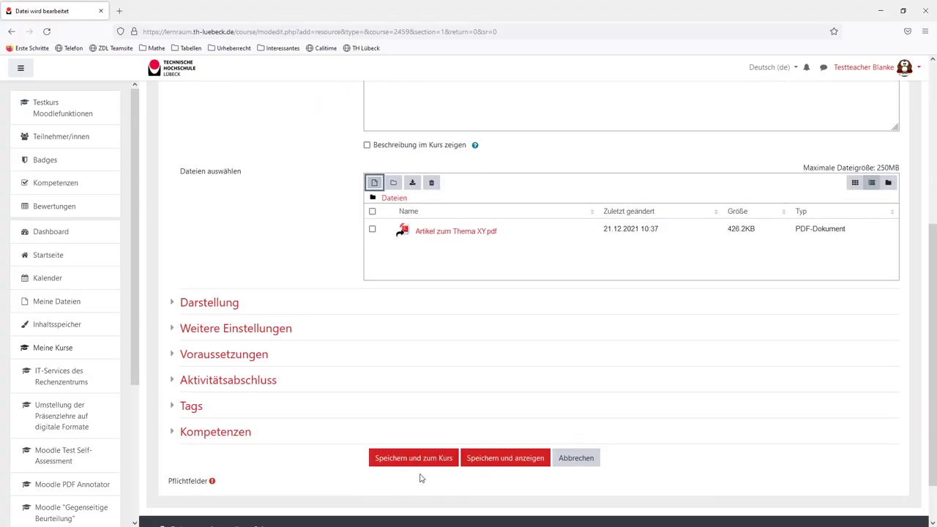
click(415, 461)
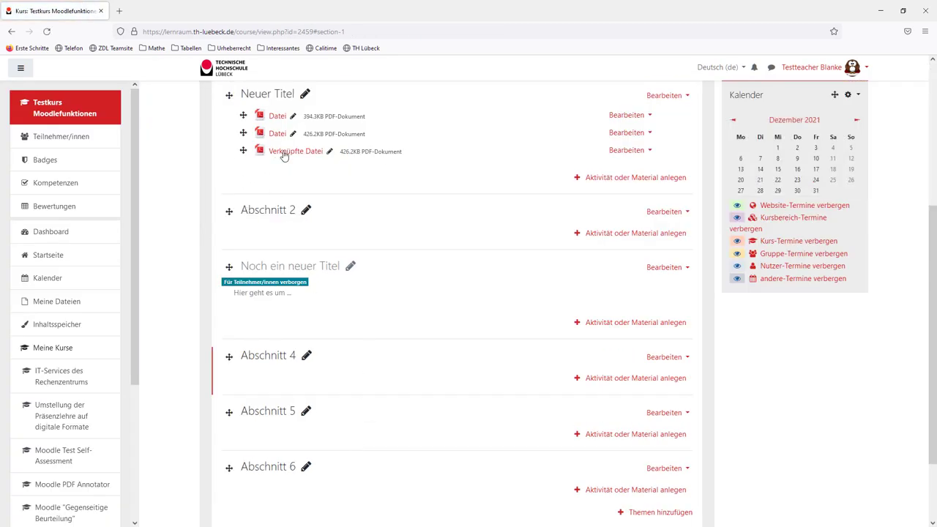
View the linked file, overwrite "Artikel zum Thema XY.pdf" in Meine Dateien with the new version from the computer, and save the changes
click(284, 153)
click(58, 302)
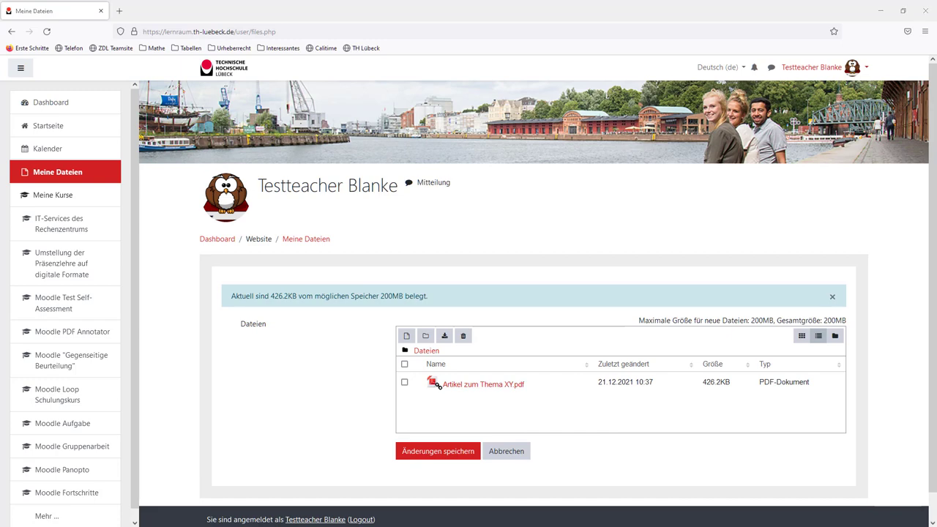
drag(936, 293, 514, 405)
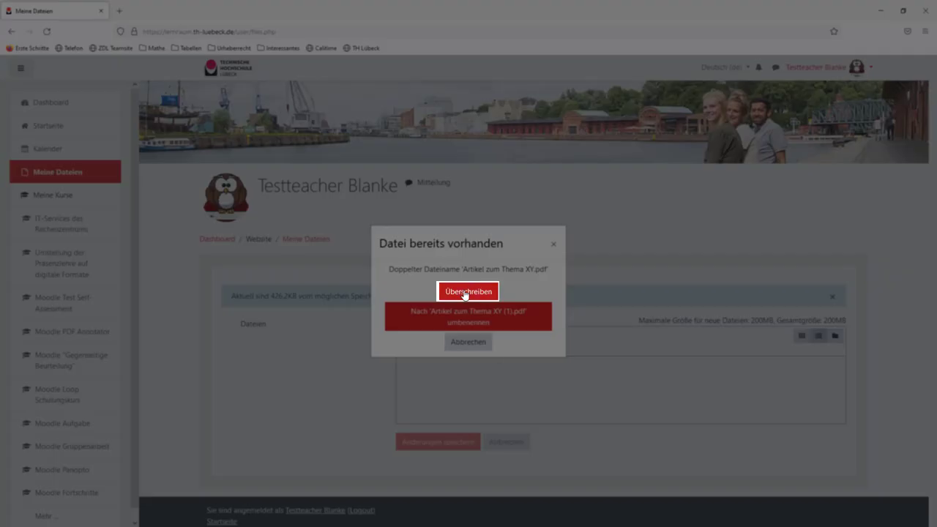
click(463, 293)
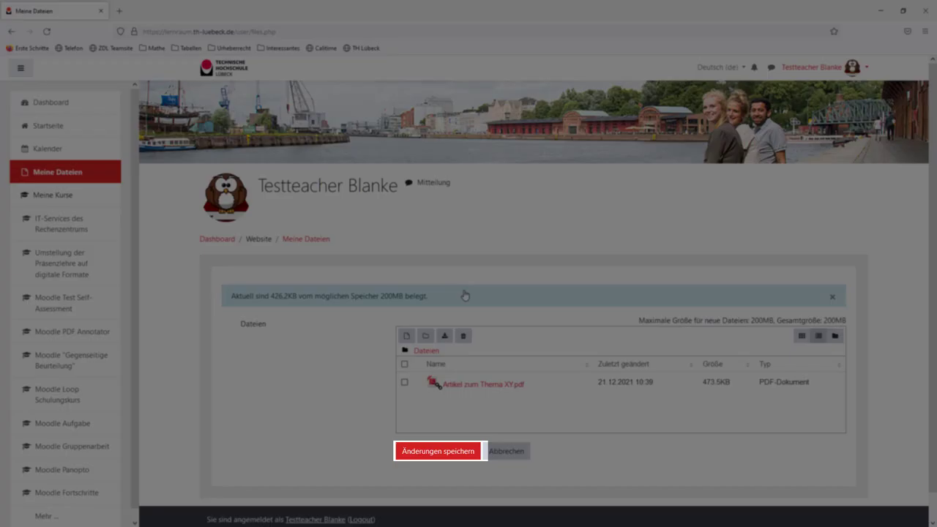
click(431, 450)
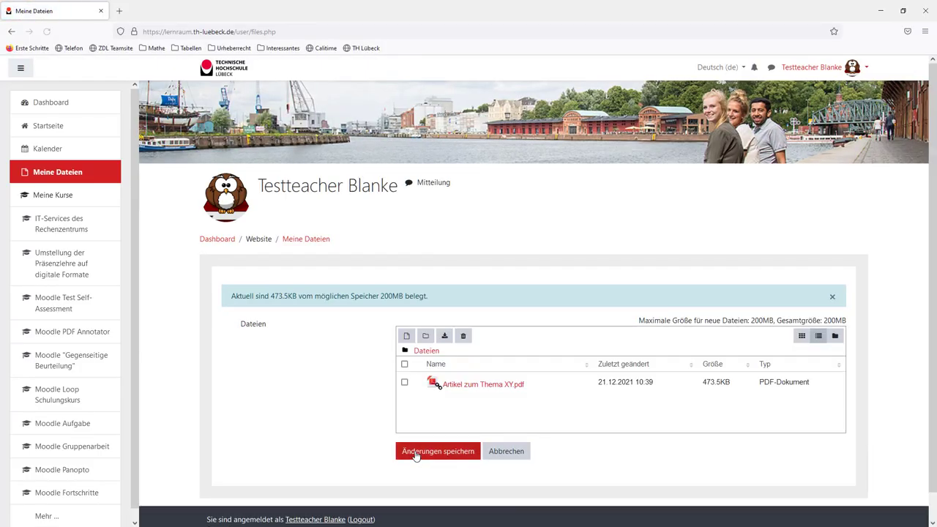
Return to the course and open "Verknüpfte Datei", reloading it to check whether the PDF's content is updated
key(alt+Left)
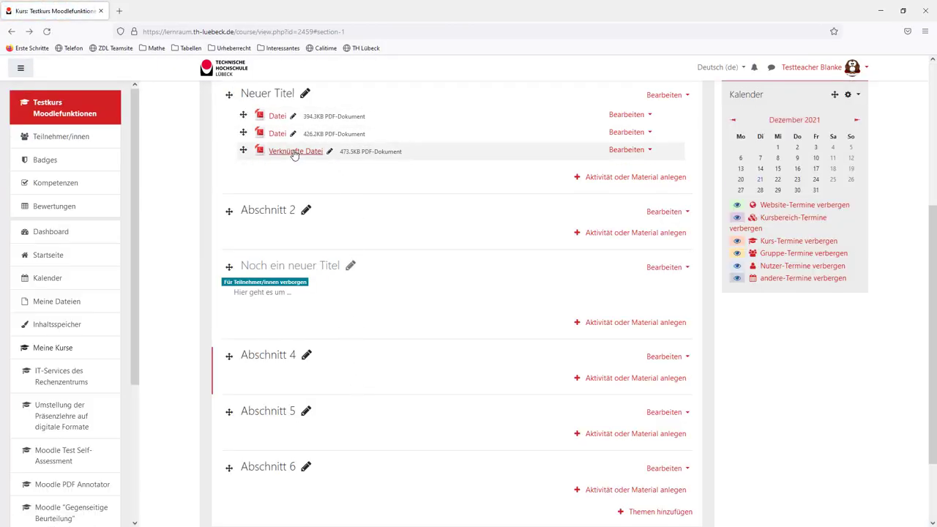
click(293, 153)
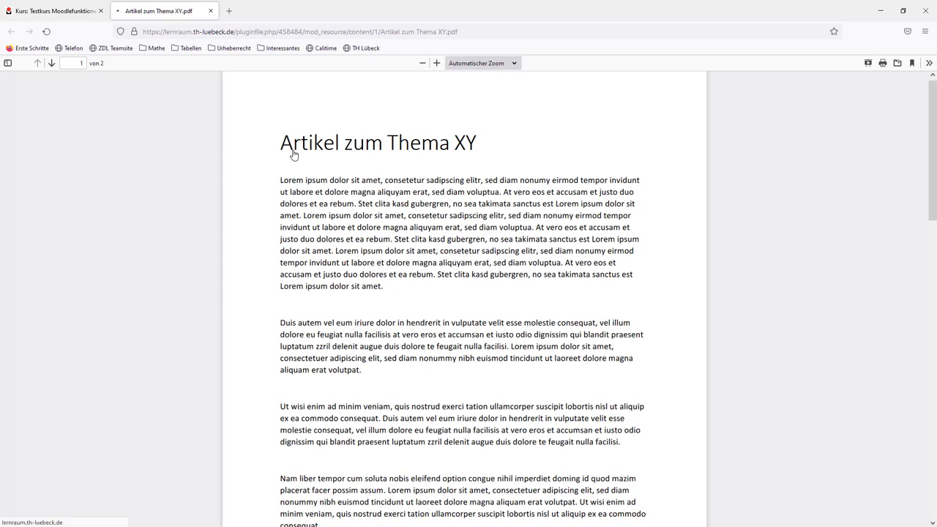
key(F5)
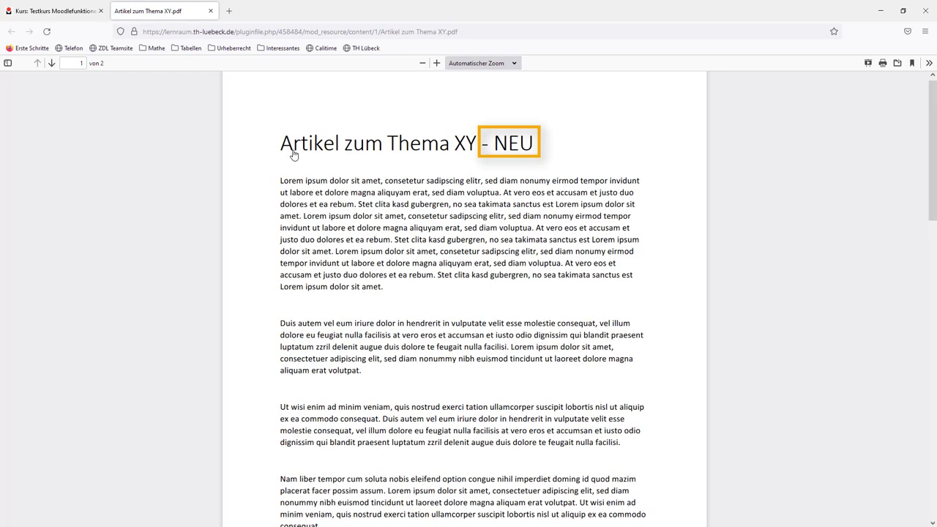
click(210, 11)
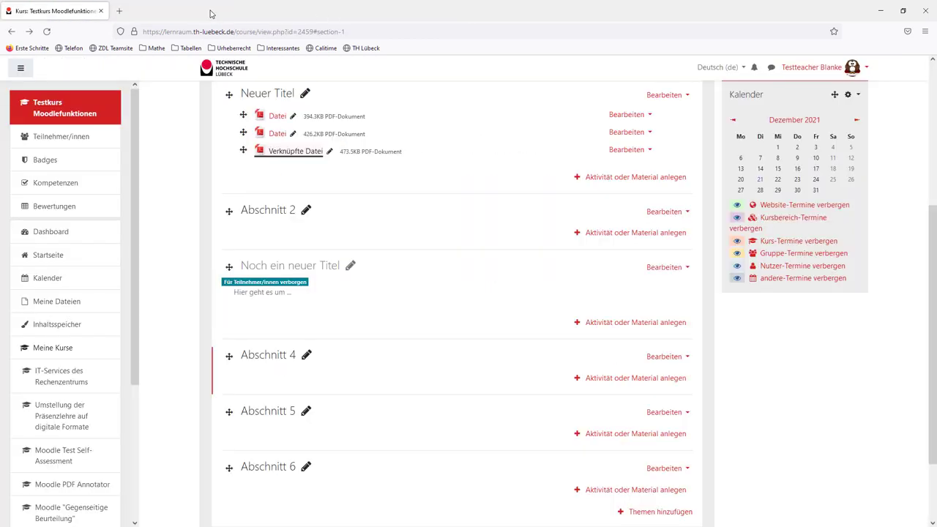
click(286, 151)
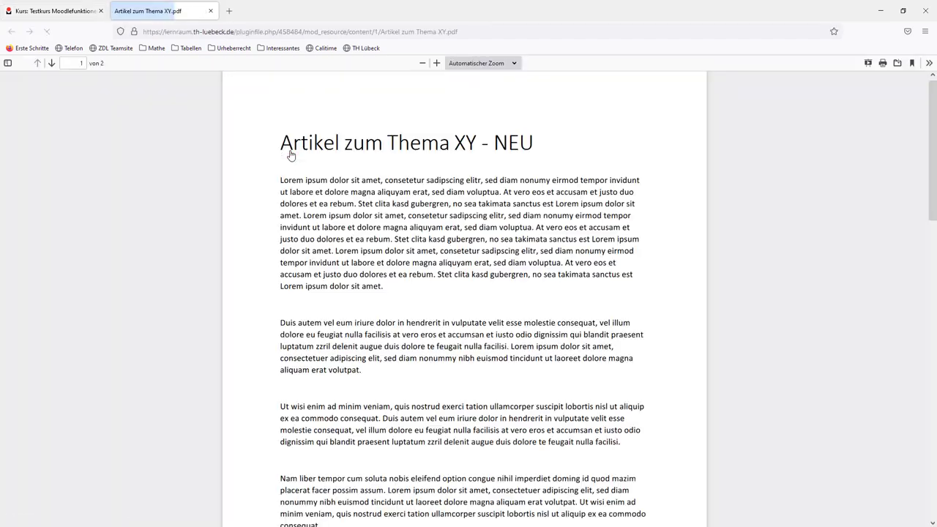
click(210, 11)
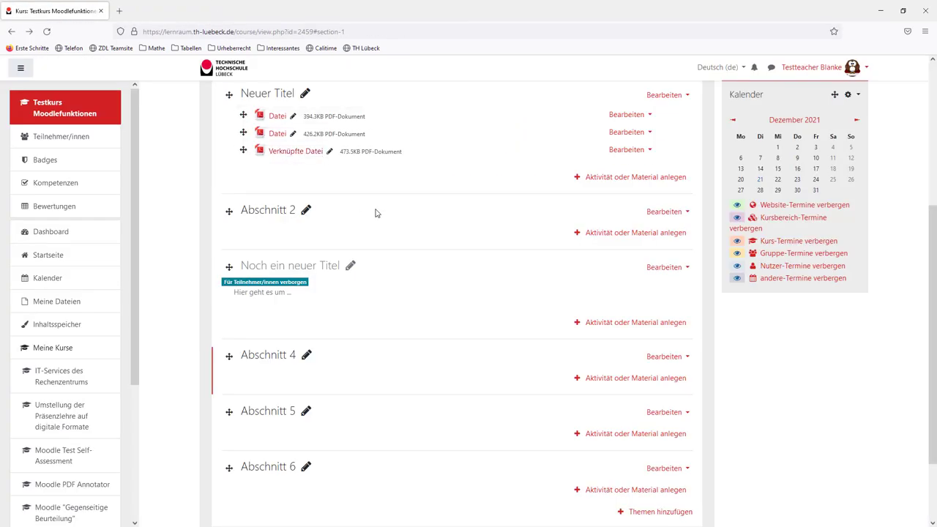
Start a new Verzeichnis material in the "Neuer Titel" section and name it "Verzeichnis"
scroll(440, 201, down, 1)
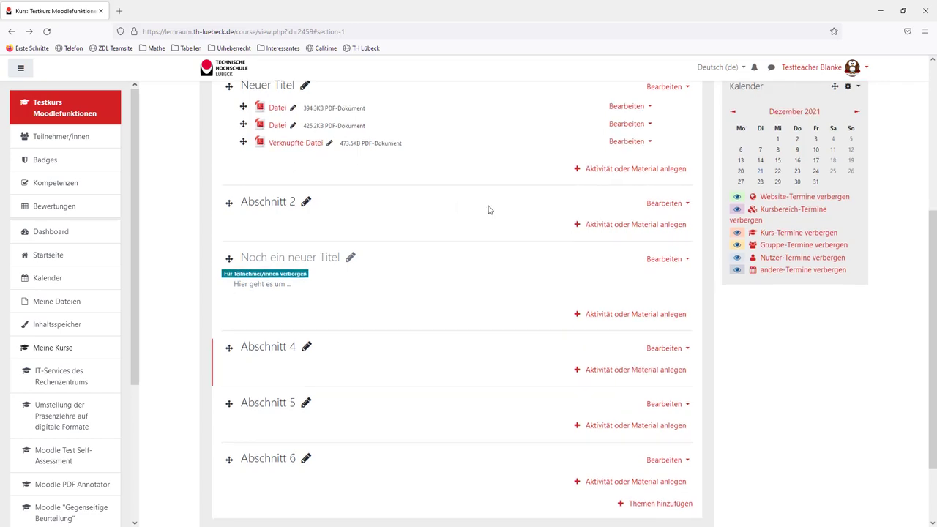
click(620, 175)
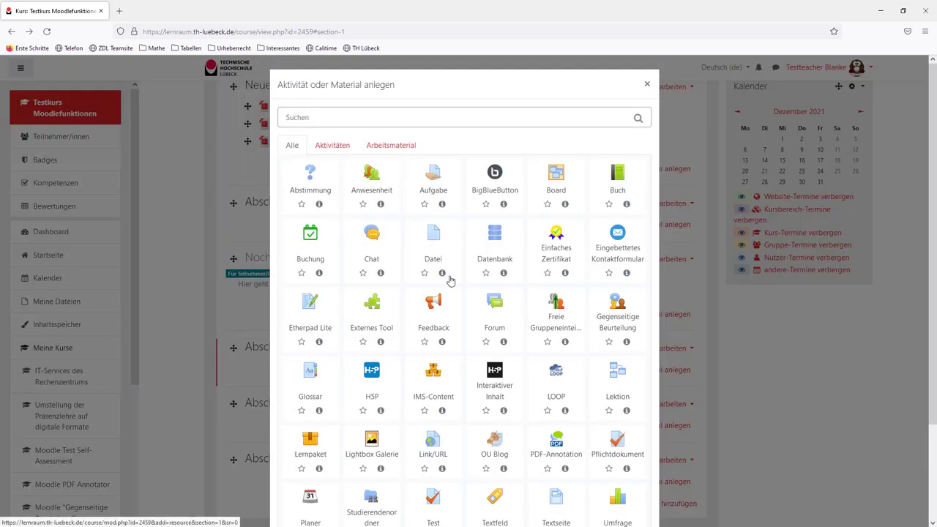
scroll(445, 293, down, 3)
click(312, 452)
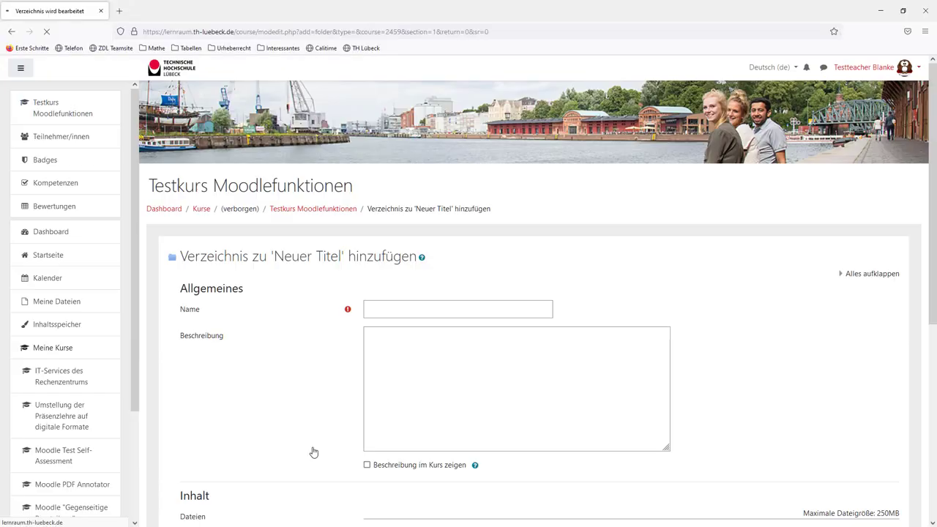
click(405, 308)
text(Ver)
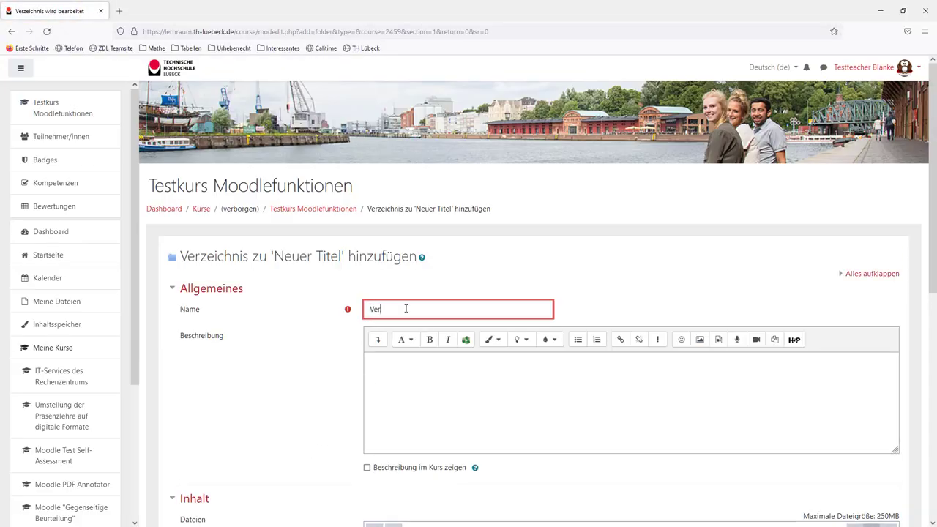
text(zeichnis)
Add "Artikel zum Thema XY.pdf", "Datei.pdf" and "Folien.pdf" from the computer to the folder's contents and save it to the course
scroll(324, 341, down, 4)
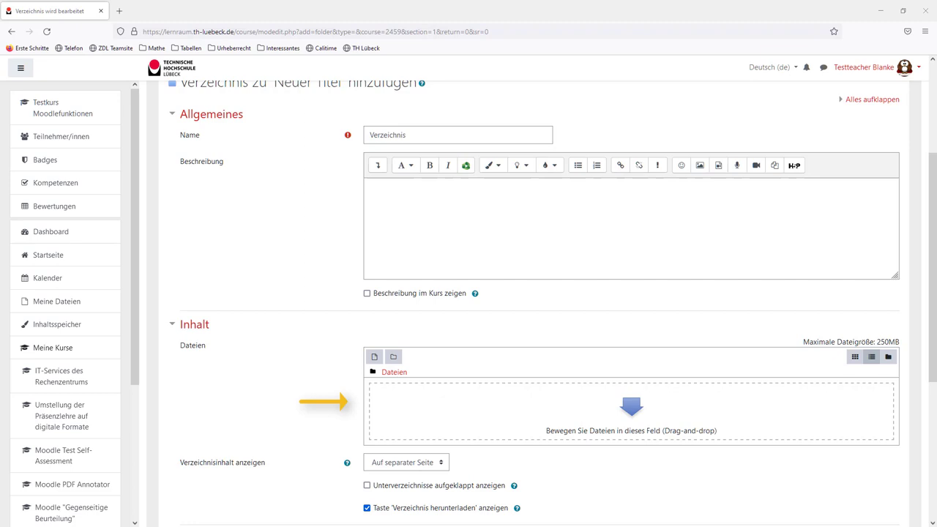
drag(655, 303, 453, 399)
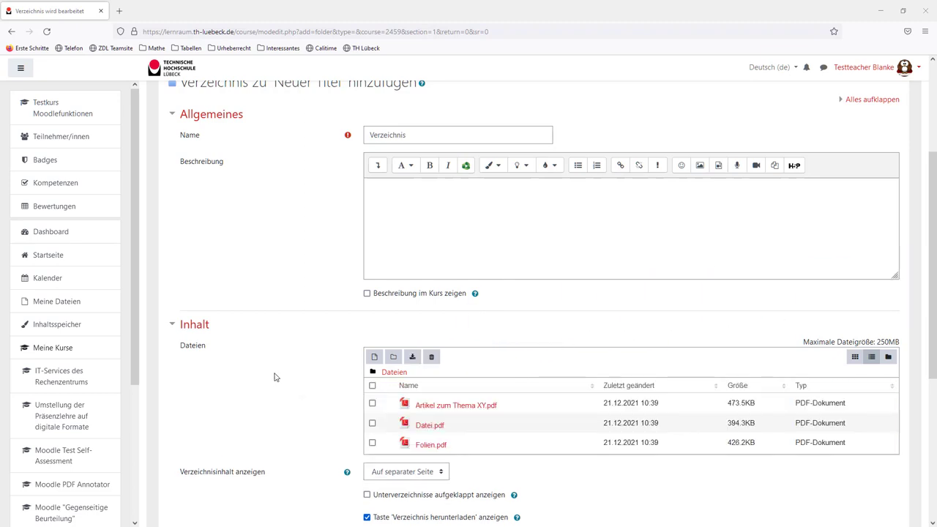
scroll(274, 377, down, 2)
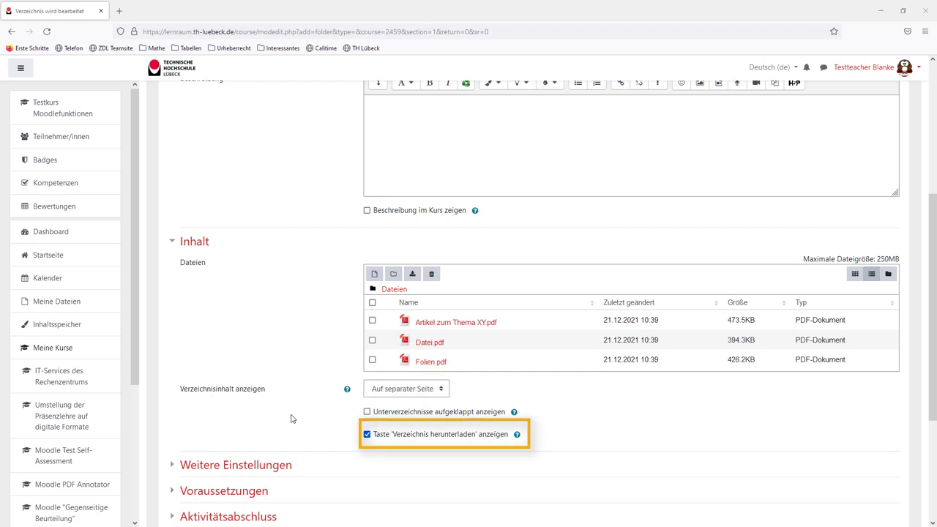
scroll(330, 435, down, 4)
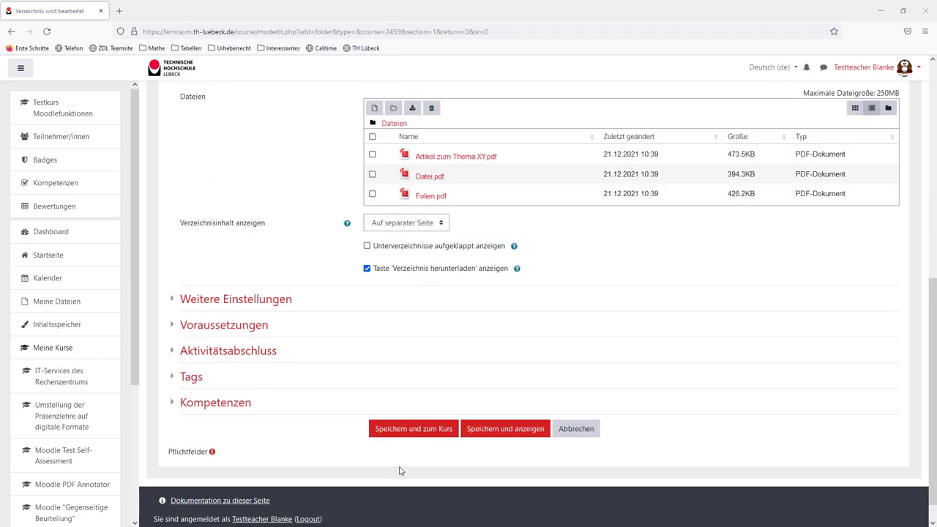
click(417, 429)
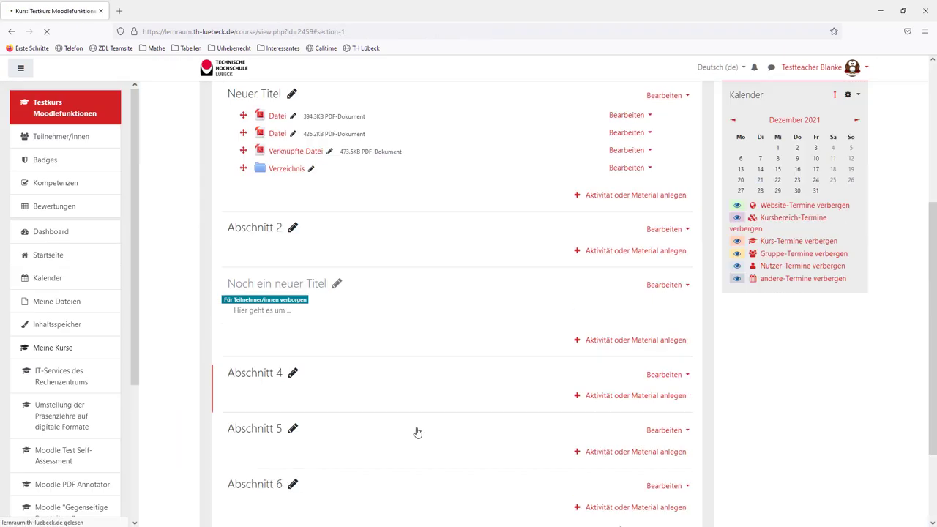
Open the "Verzeichnis" folder to view its files, and return to the "Testkurs Moodlefunktionen" course page
click(285, 169)
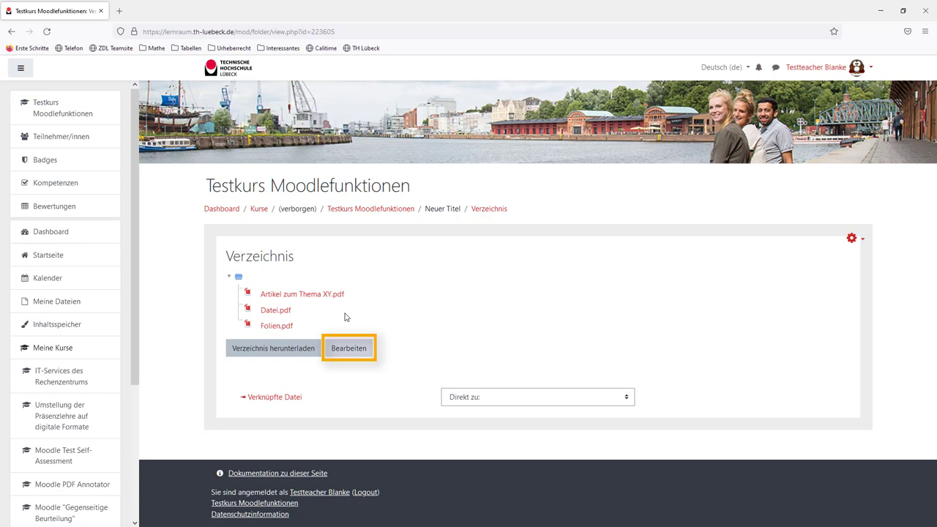
click(391, 211)
scroll(466, 331, down, 3)
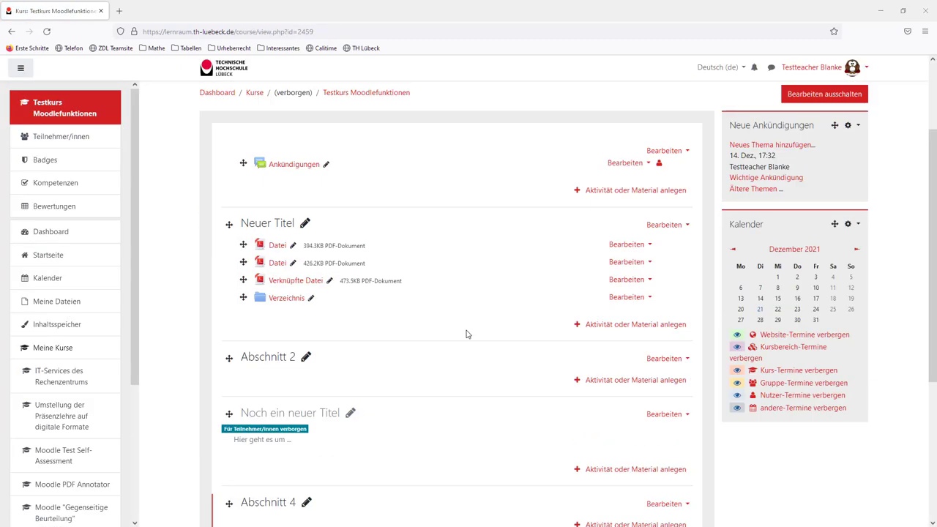
scroll(542, 302, up, 1)
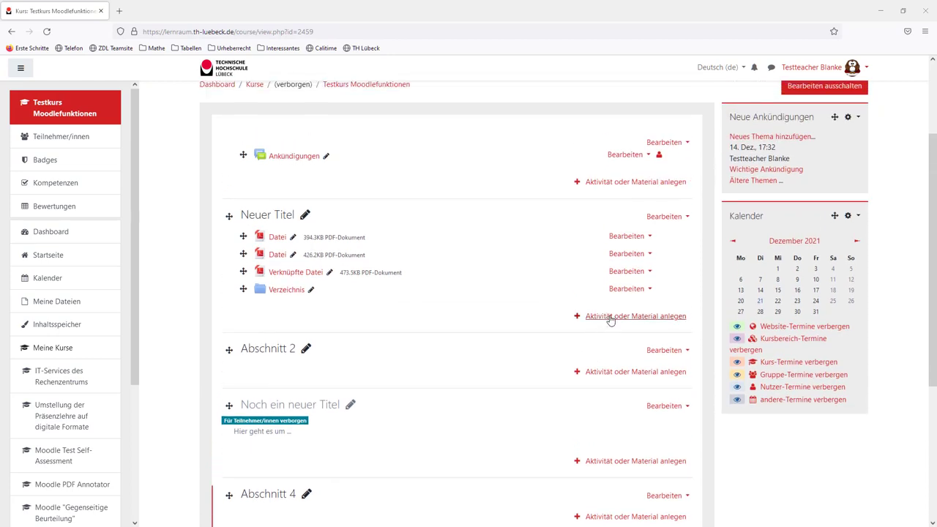
click(611, 318)
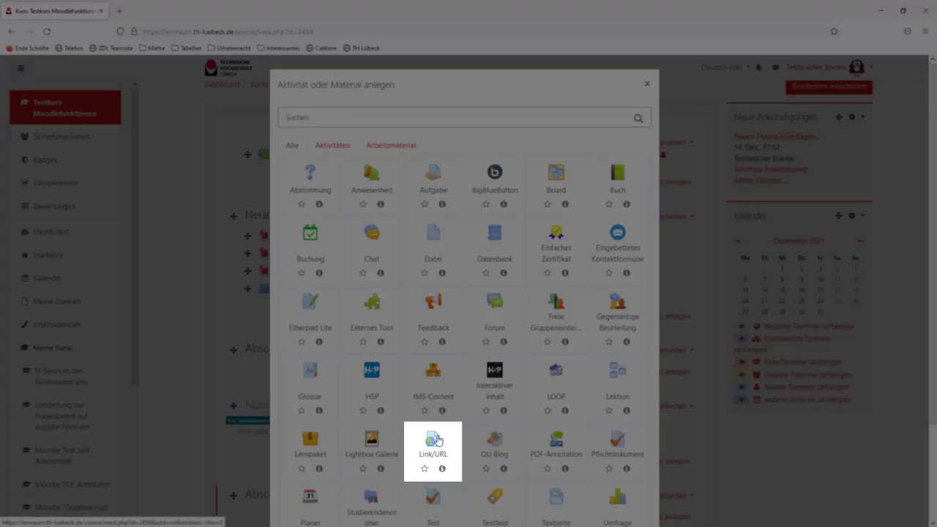
click(434, 441)
click(404, 312)
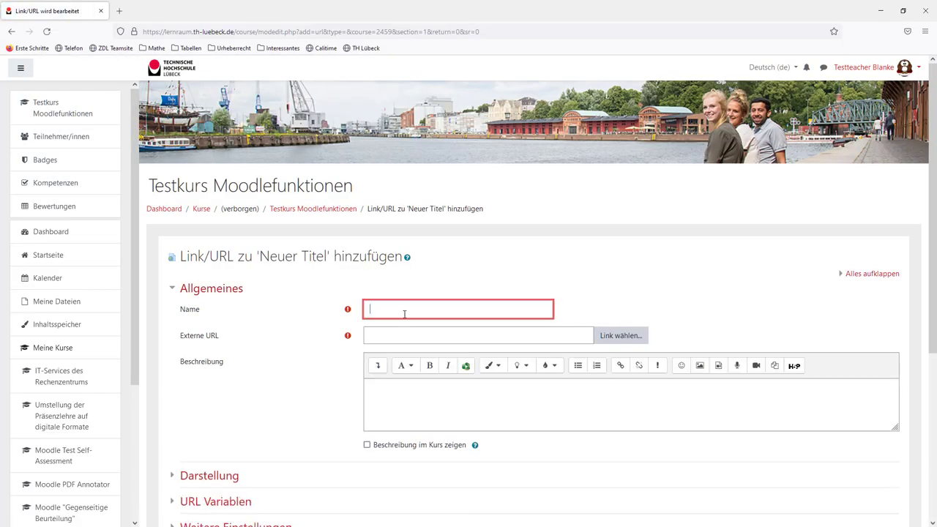
text(Internetseite TH Lübeck)
click(380, 340)
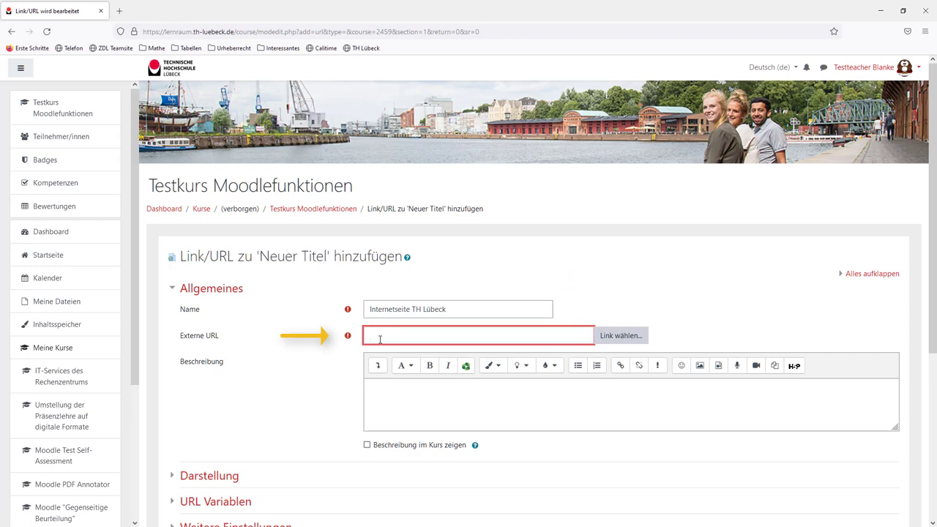
text(https://www.th-luebeck.de/)
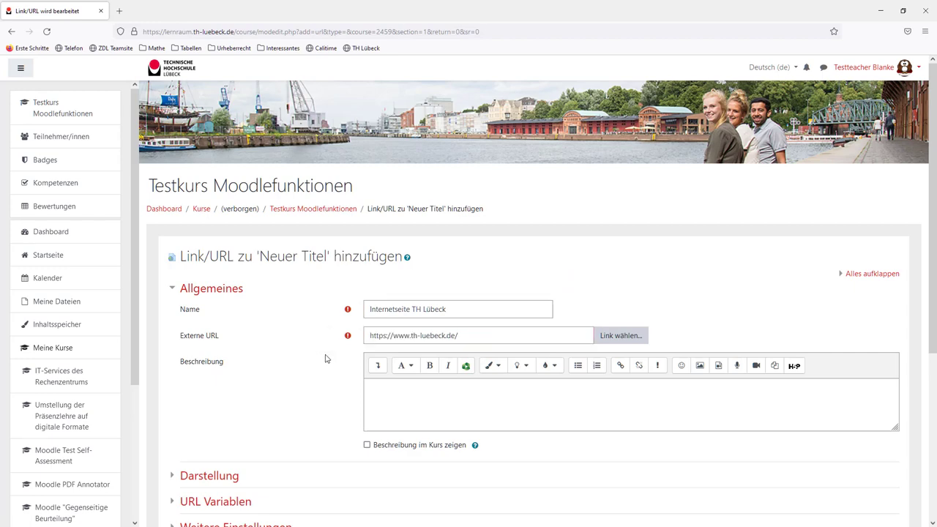
scroll(337, 369, down, 4)
click(433, 410)
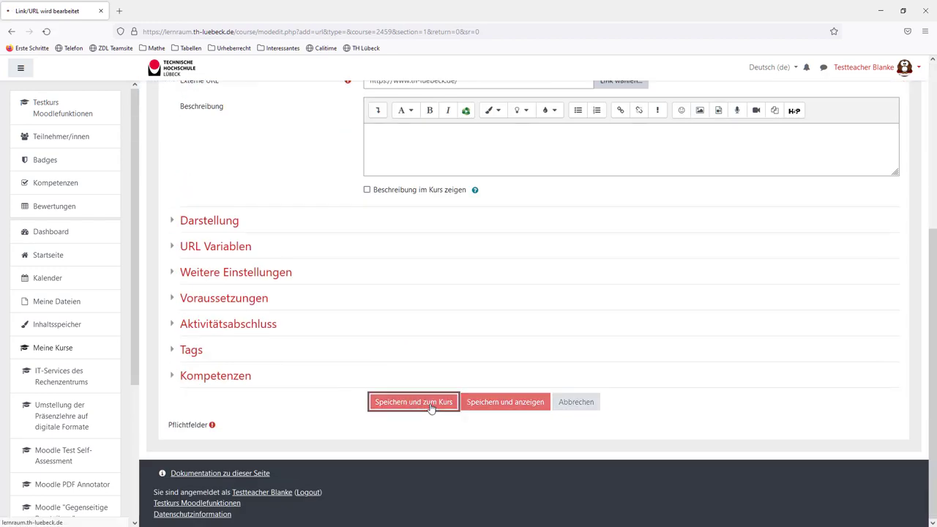
Open "Internetseite TH Lübeck" and follow its link to check the website, and go back to the course
click(301, 189)
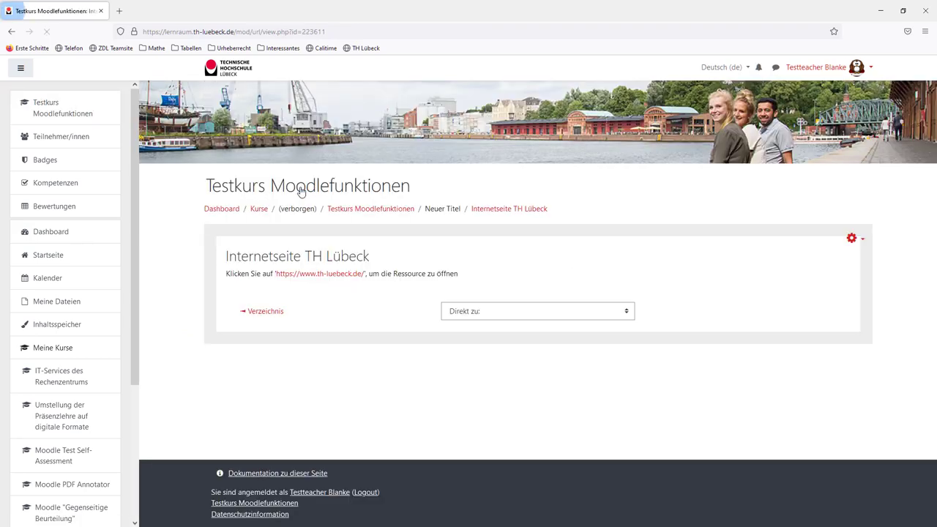
click(318, 274)
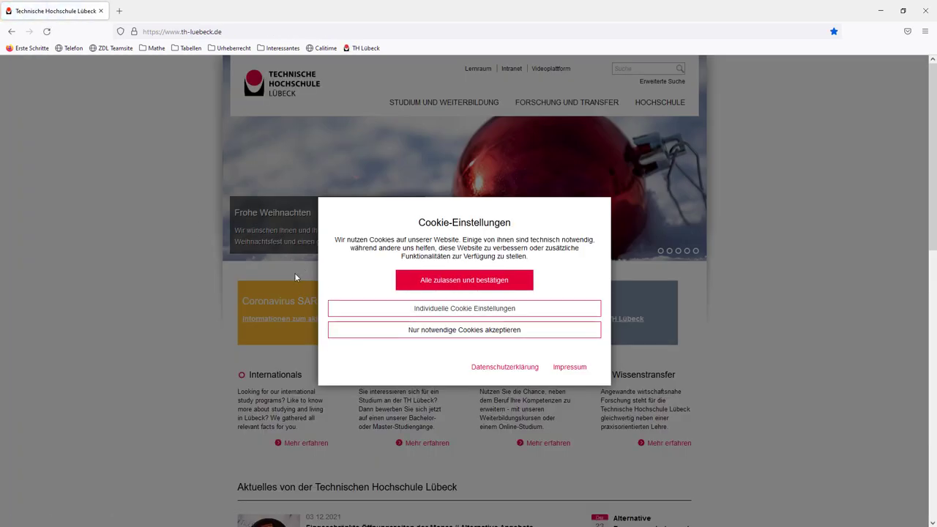
key(alt+Left)
key(alt+Left)
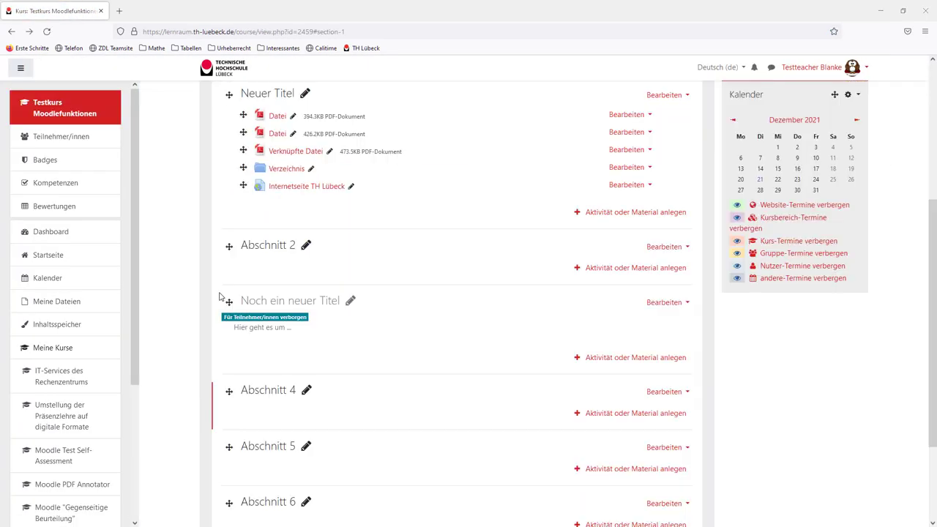
Set the display of "Internetseite TH Lübeck" to Neues Fenster, save it to the course and open the link to test it
click(632, 184)
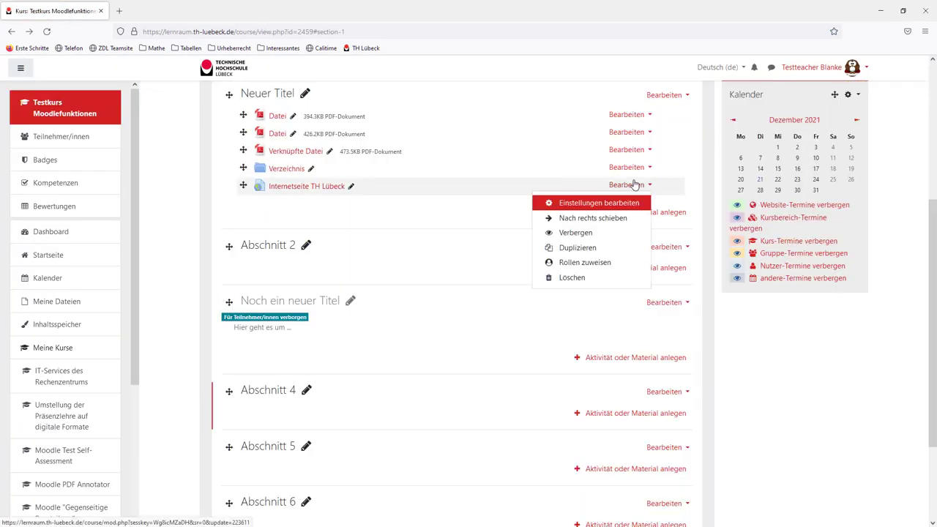
click(581, 203)
scroll(220, 403, down, 1)
click(205, 411)
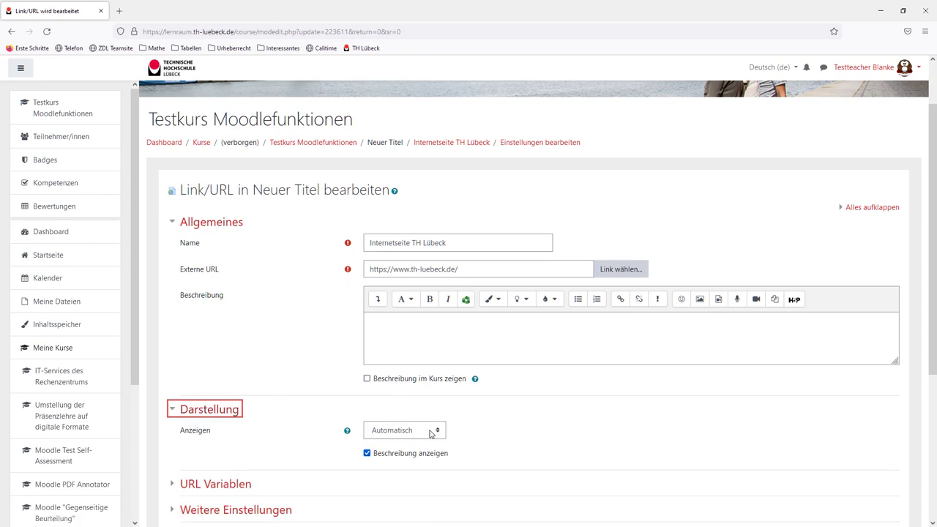
click(430, 431)
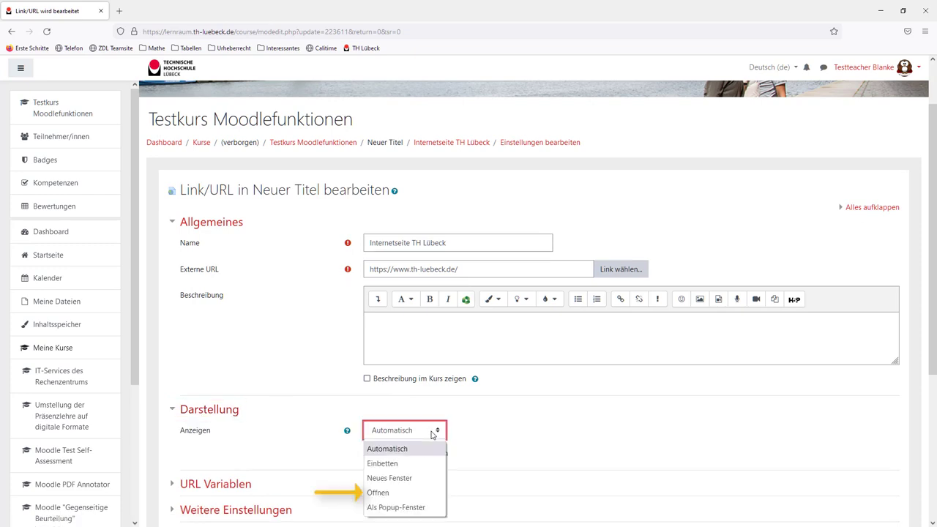
click(403, 477)
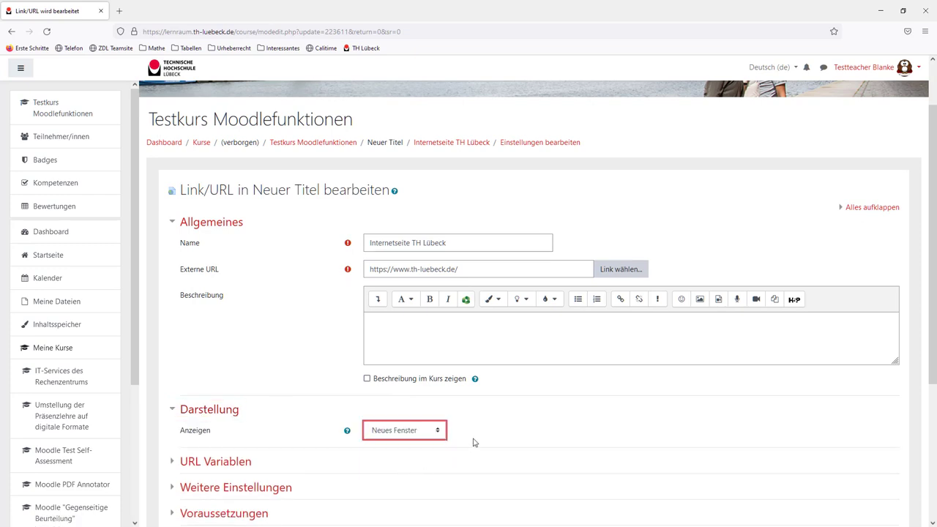
scroll(473, 442, down, 3)
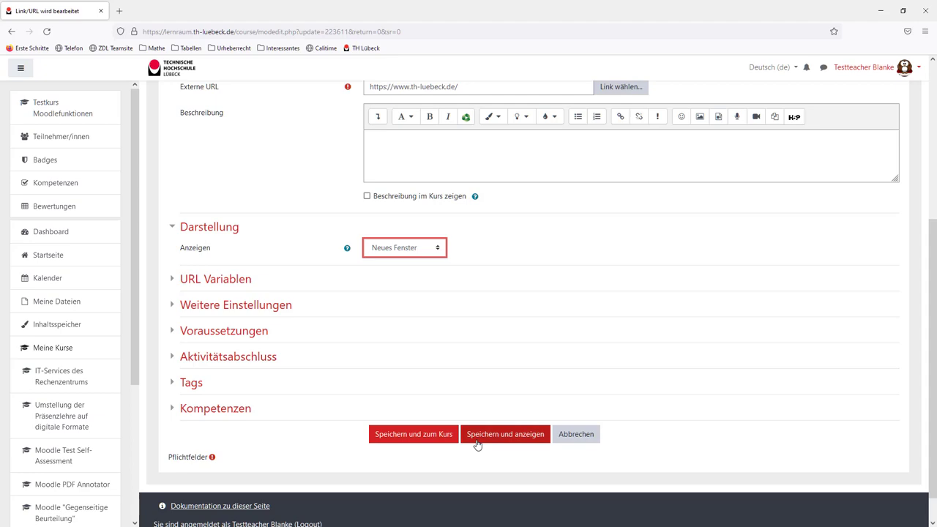
click(431, 439)
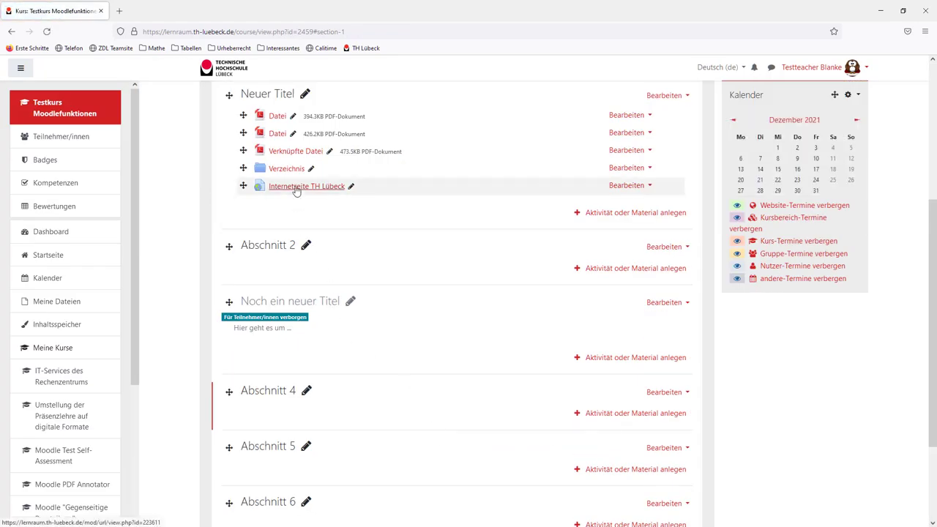
click(296, 190)
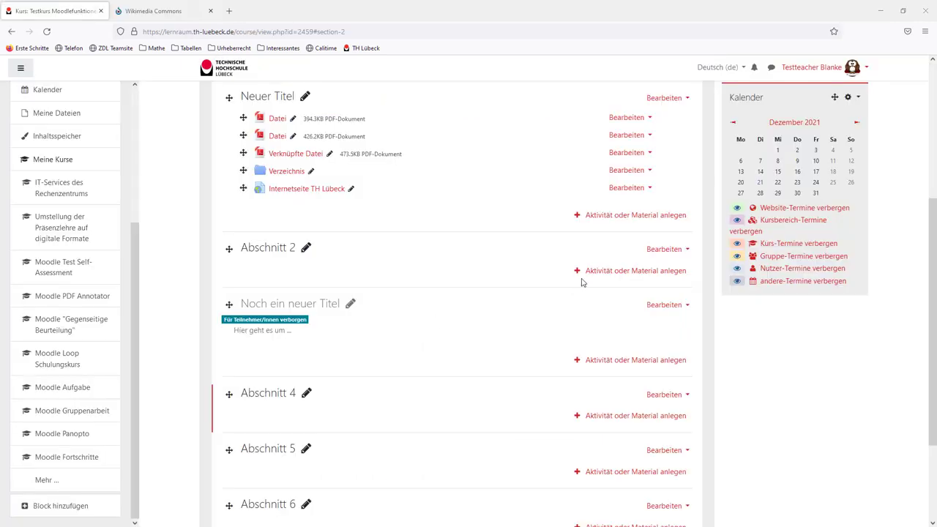
Add a Textfeld to "Abschnitt 2" with the text "Hier ein kleiner Hinweistext..." and save it to the course
click(604, 269)
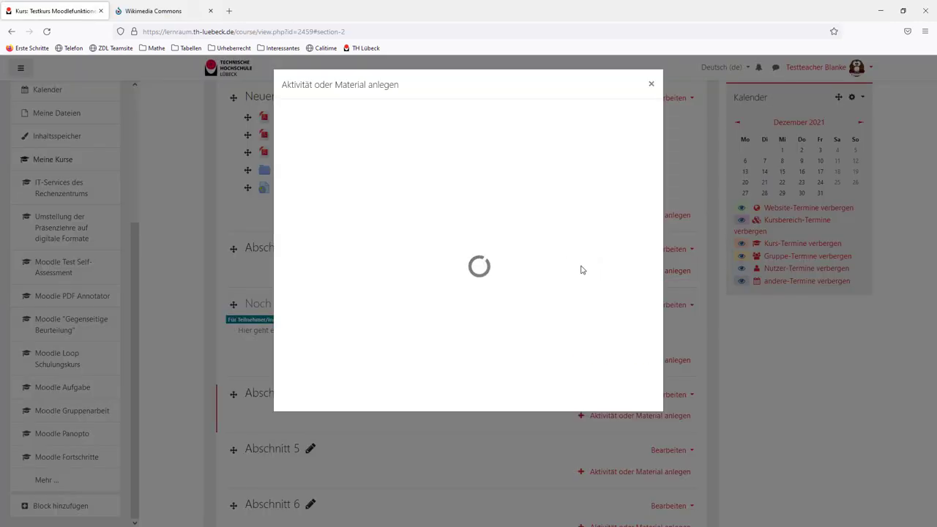
scroll(476, 314, down, 2)
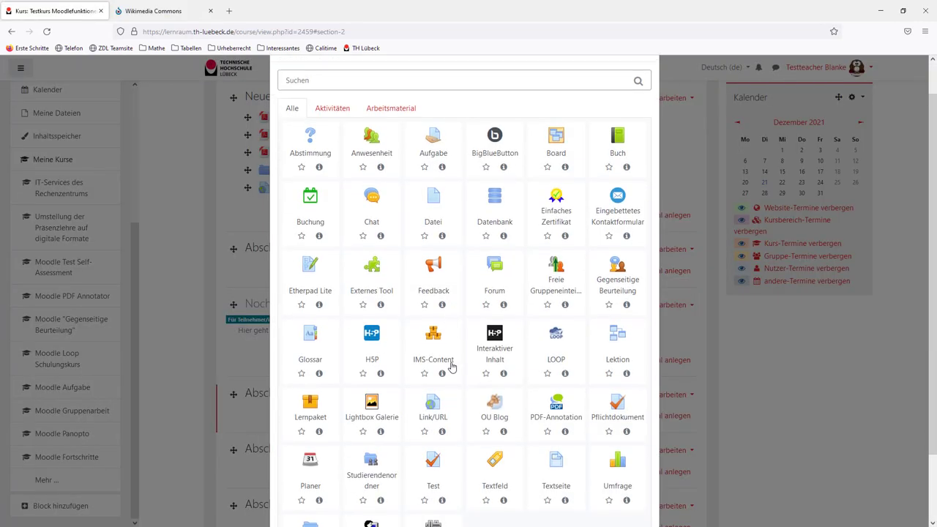
click(499, 454)
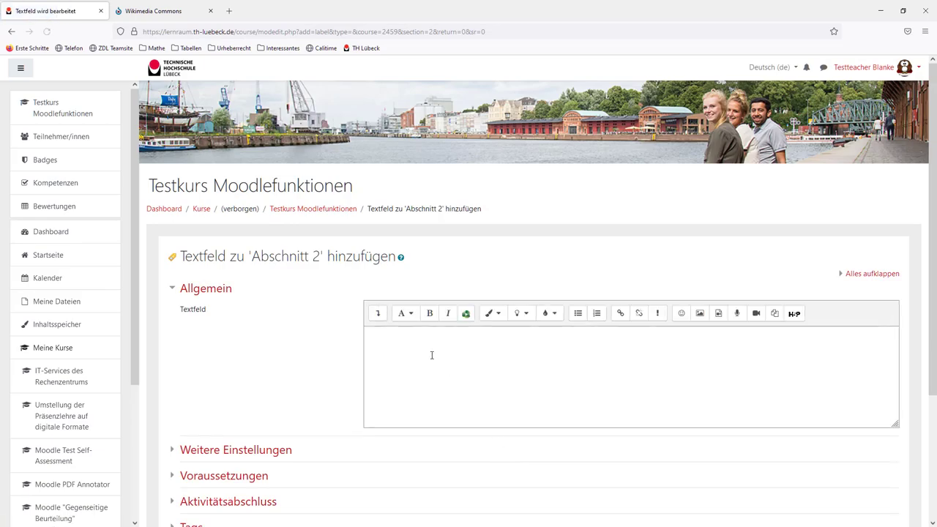
click(431, 355)
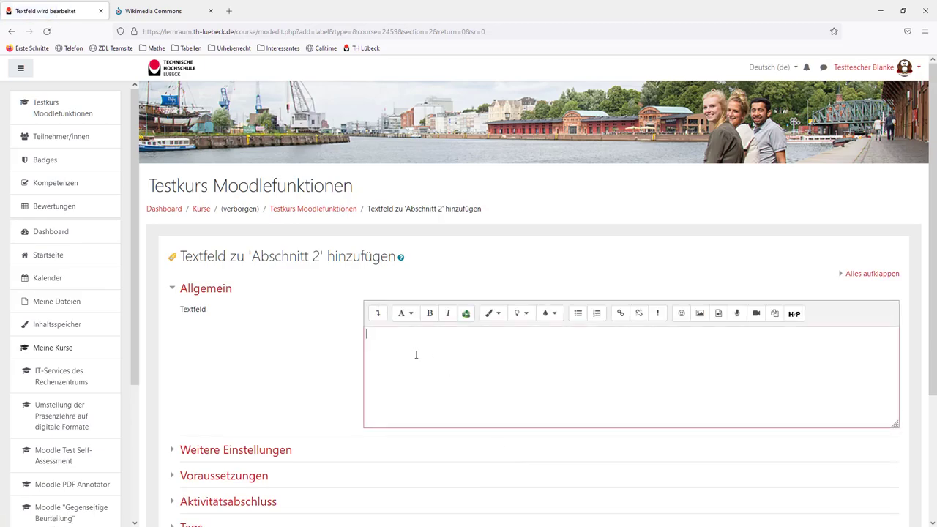
text(Hier ein kleiner Hinweistext...)
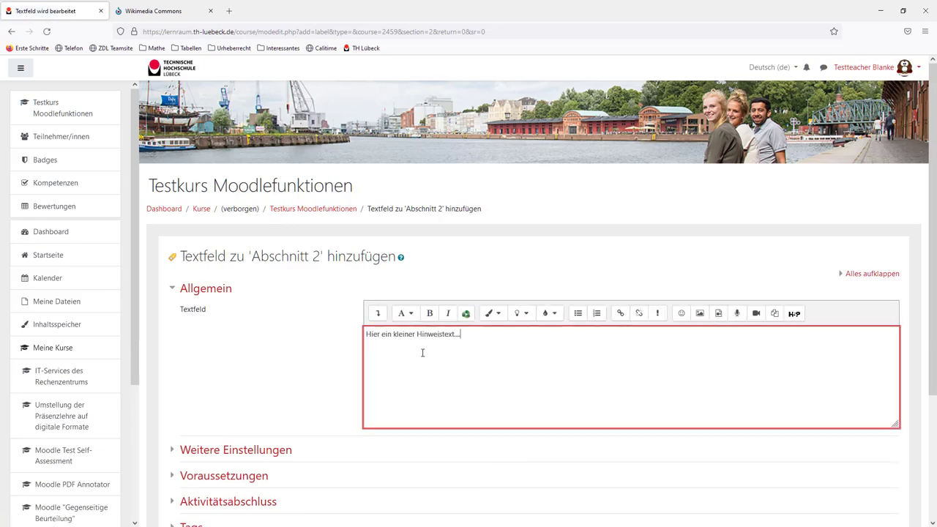
scroll(352, 417, down, 3)
click(411, 485)
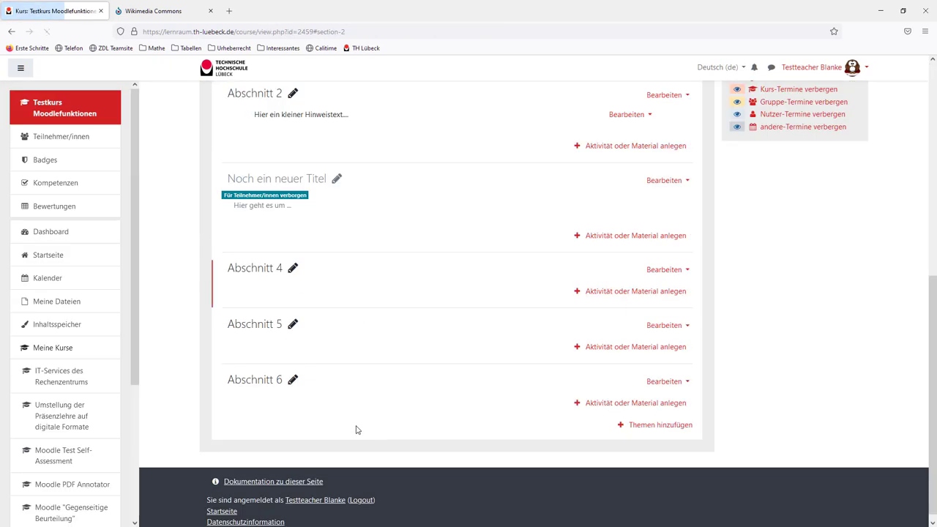
Move the "Hier ein kleiner Hinweistext..." text field into "Neuer Titel", between "Verzeichnis" and "Internetseite TH Lübeck"
scroll(248, 212, up, 3)
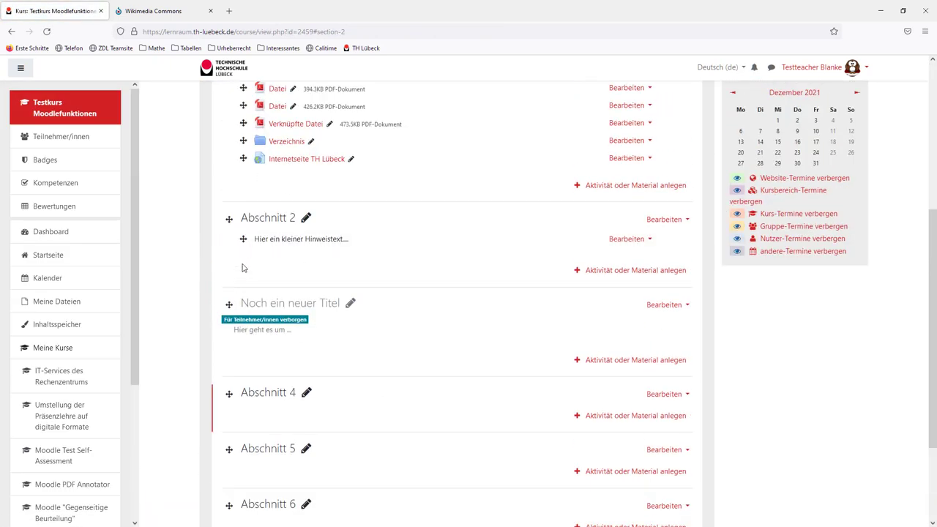
drag(244, 240, 237, 163)
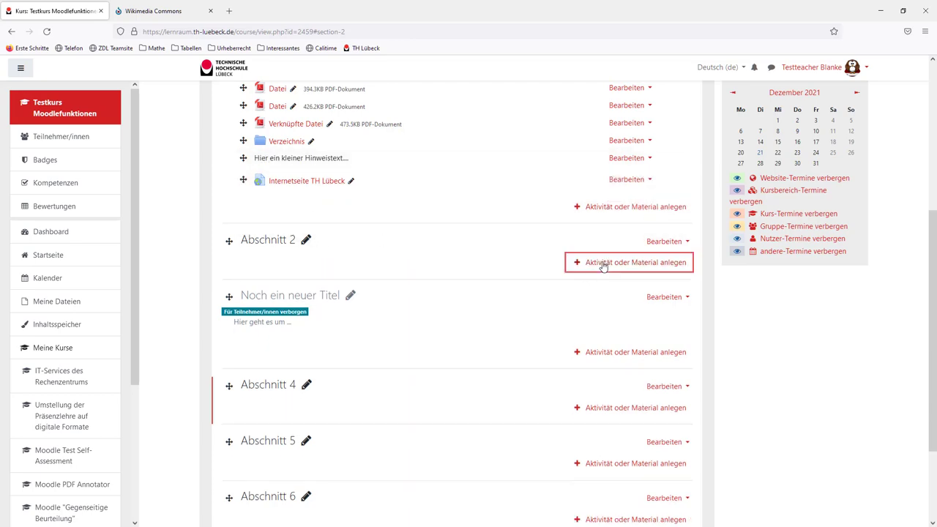
Add a Textseite to "Abschnitt 2" and name it "Textseite"
click(606, 264)
scroll(560, 478, down, 2)
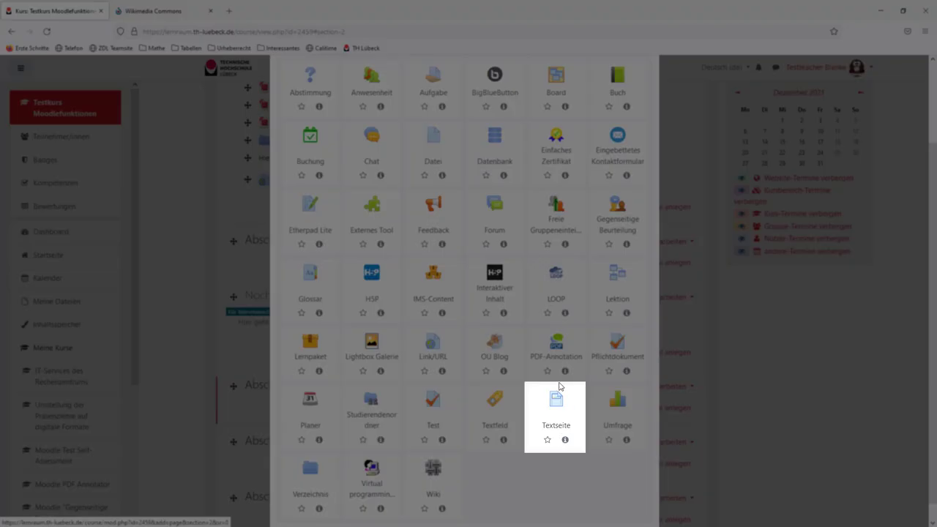
click(558, 401)
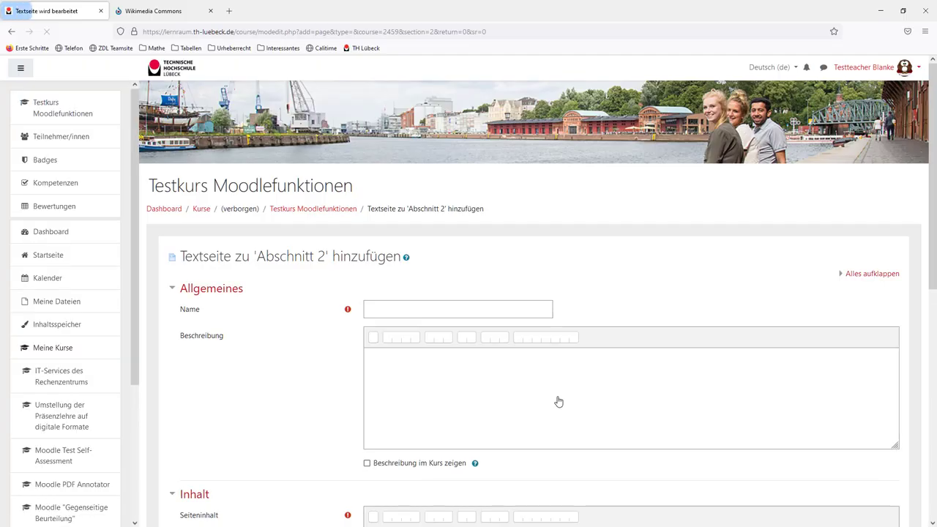
click(399, 306)
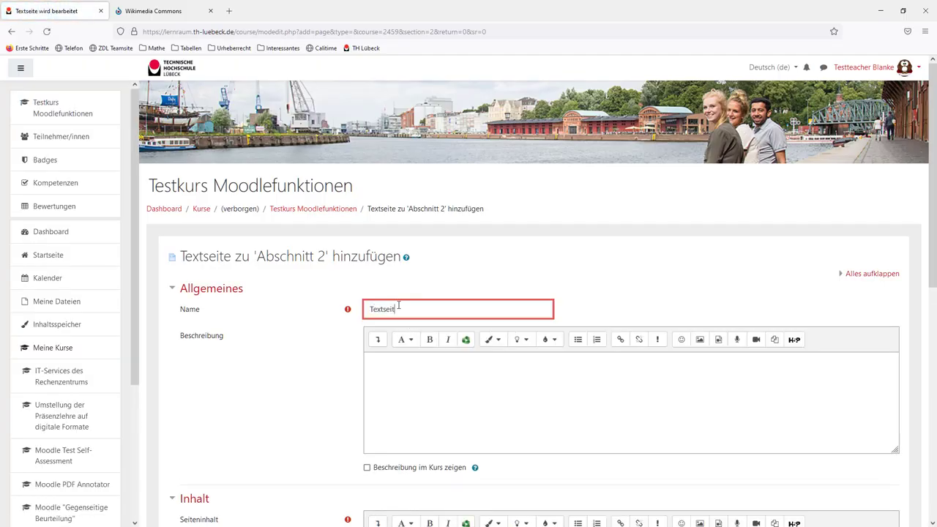
Enter "Seiteninhalt ..." as page content, followed by a bulleted list of abc, def and ghi and the plain line "Text Text Text"
scroll(380, 375, down, 5)
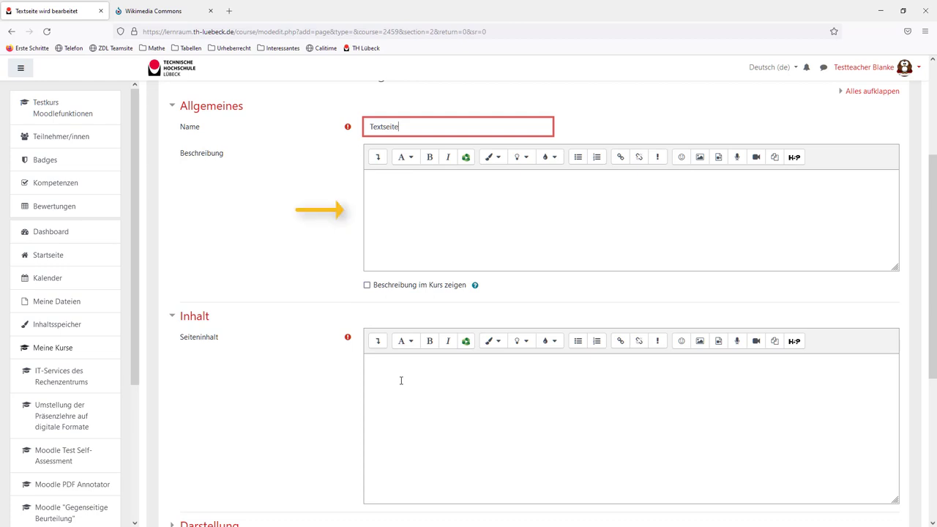
click(401, 380)
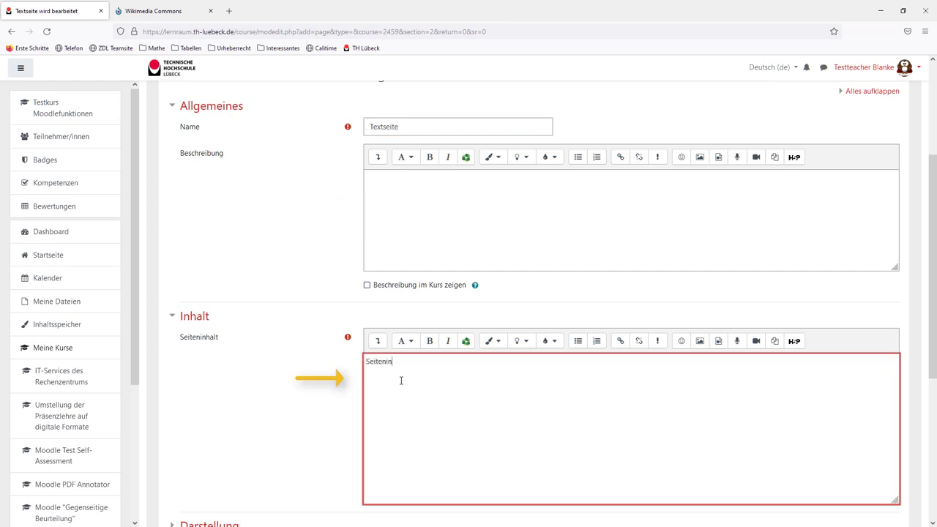
text(Seiteninhalt ...)
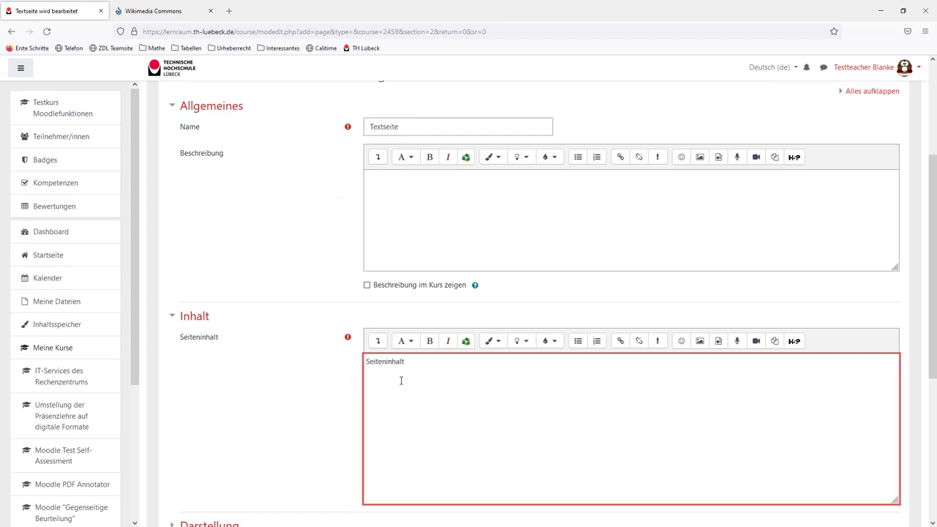
click(578, 342)
text(def)
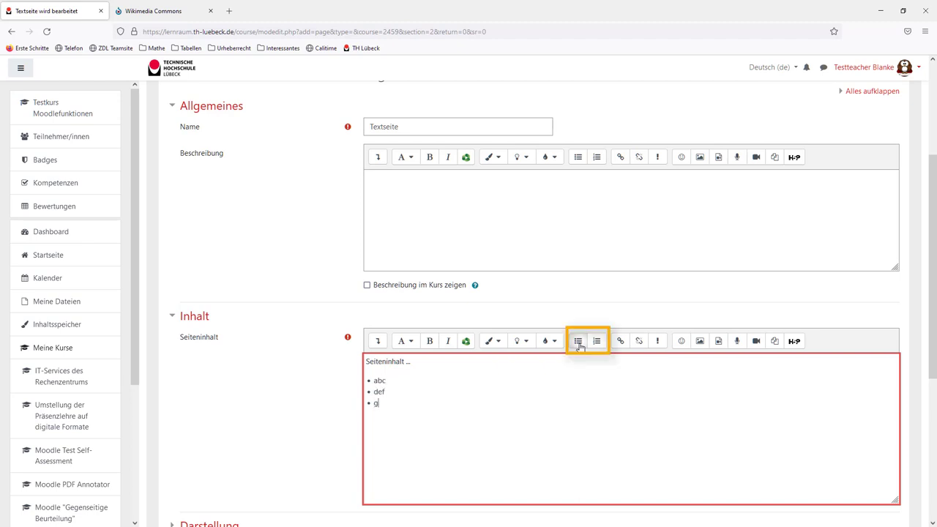
click(578, 344)
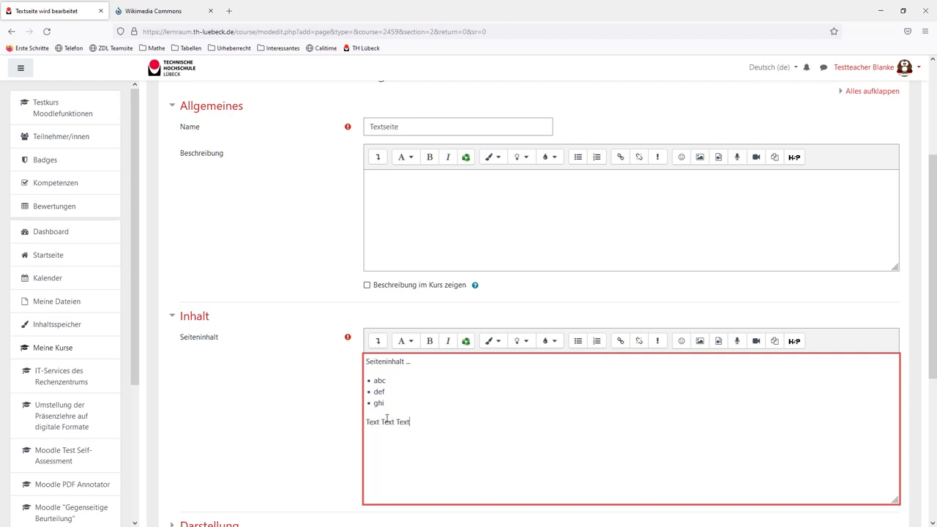
Make the middle word of the "Text Text Text" line bold and its first word italic
double_click(387, 421)
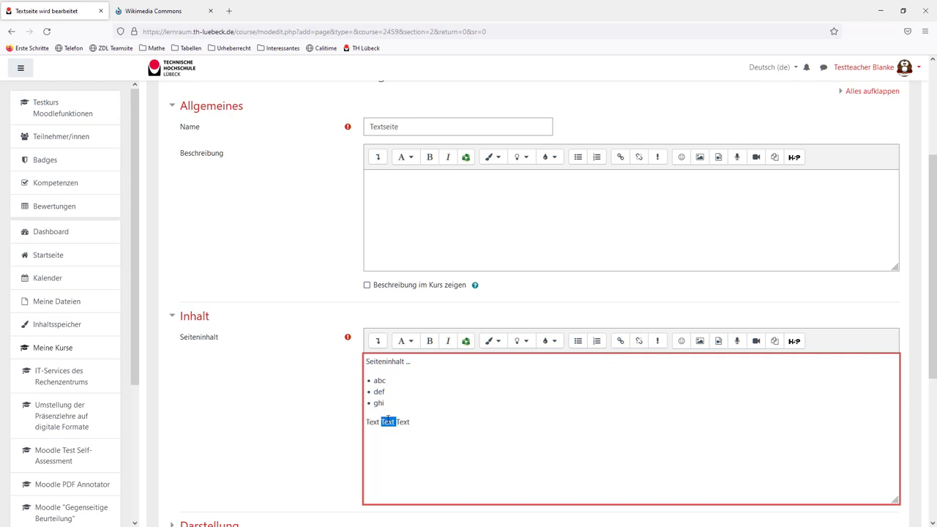
click(430, 342)
double_click(372, 422)
click(447, 341)
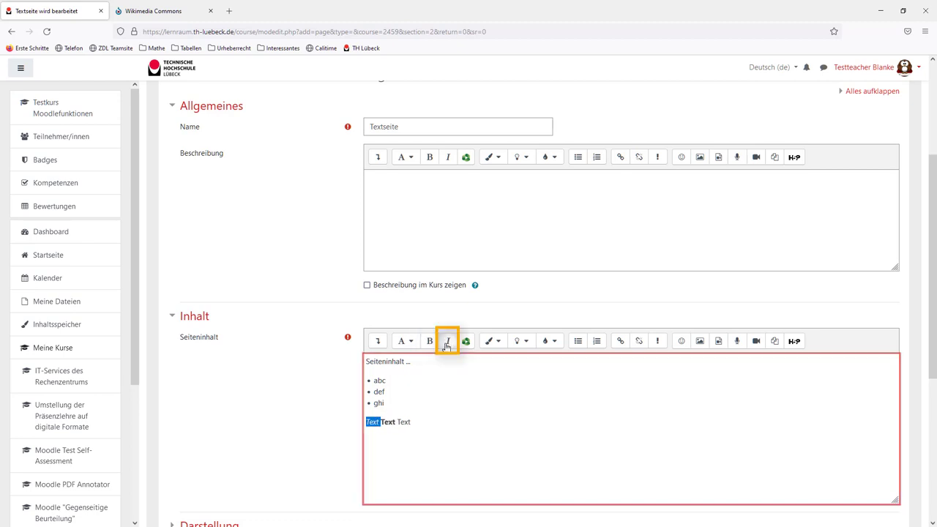
Format the "Seiteninhalt ..." line as Überschrift (mittel)
double_click(393, 361)
click(403, 341)
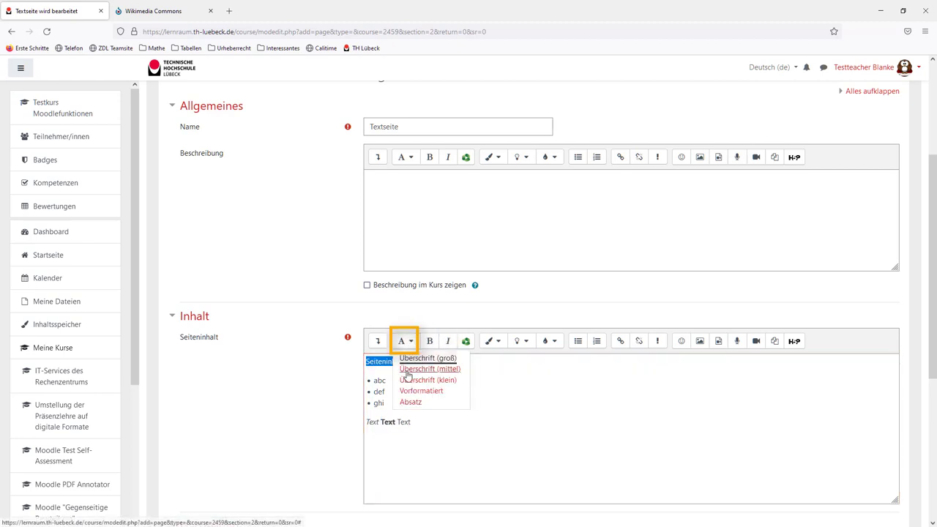
click(408, 370)
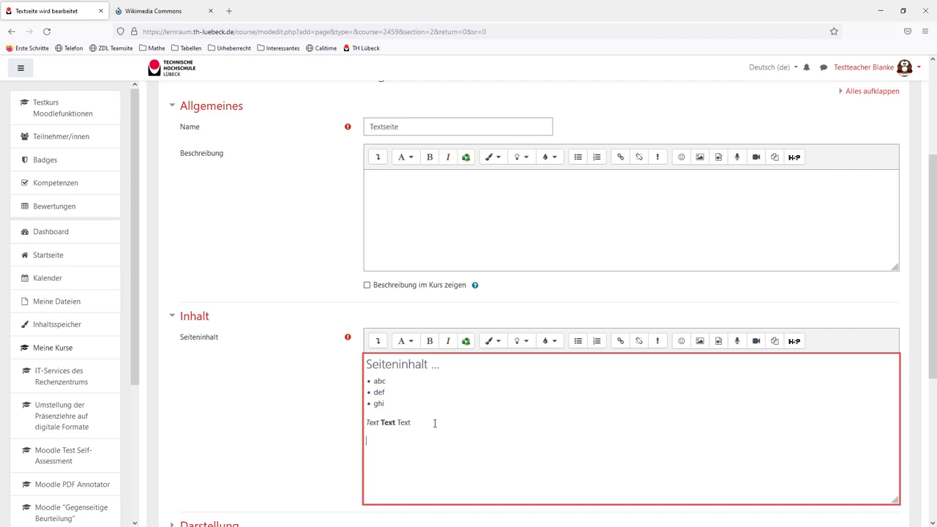
Add two more "Text Text Text" lines to the page content and highlight the first word of the upper one in yellow
text(Text Text Text)
double_click(374, 440)
click(523, 342)
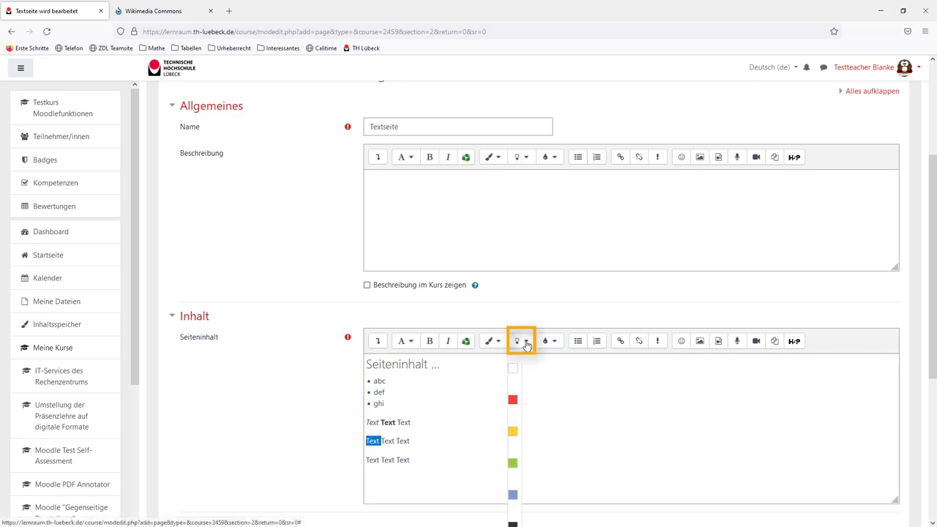
click(512, 429)
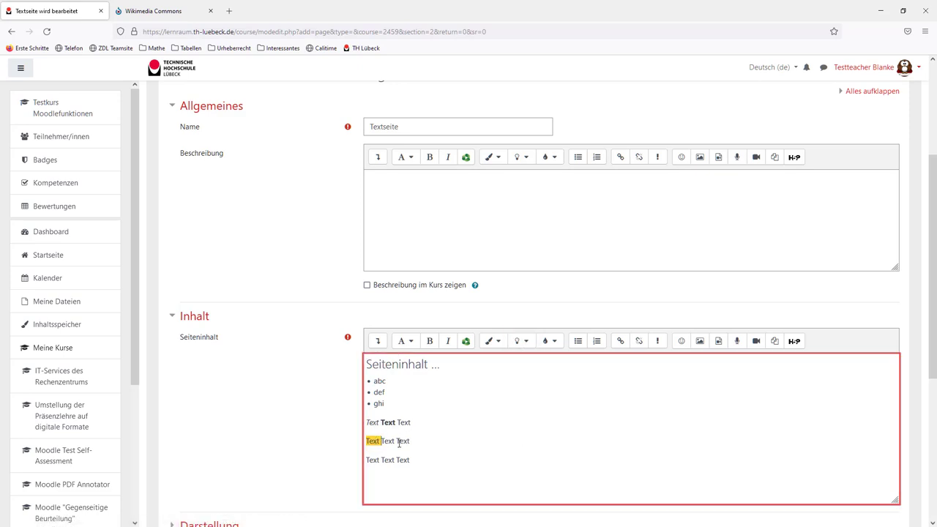
Colour the last word of the highlighted line green and style the "Text Text Text" line below it as Rote Box (gerahmt)
double_click(399, 442)
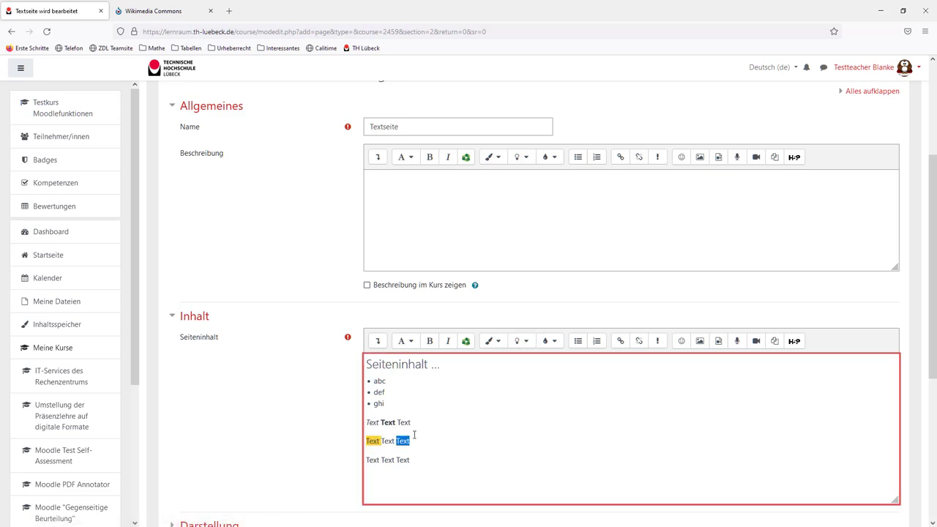
click(492, 342)
click(484, 463)
triple_click(407, 461)
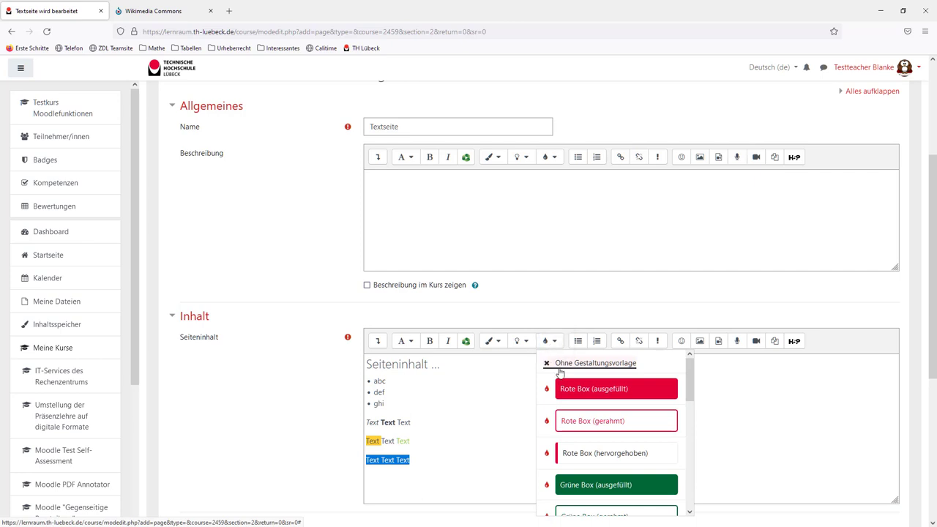
click(579, 421)
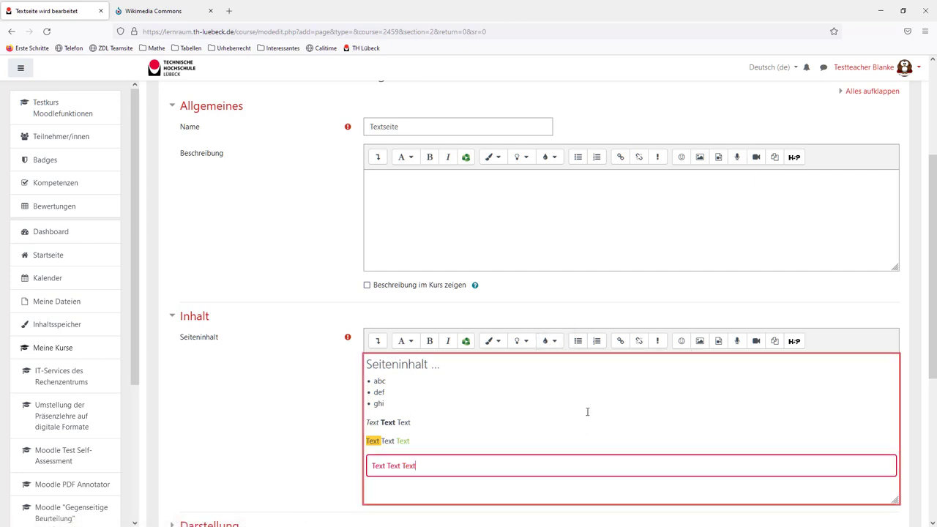
scroll(460, 449, down, 2)
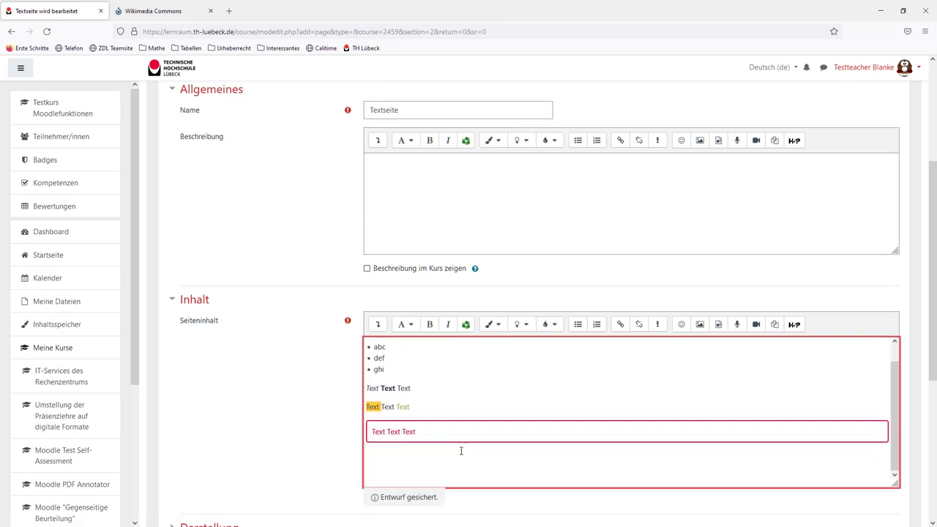
text(Link zur TH-Seite)
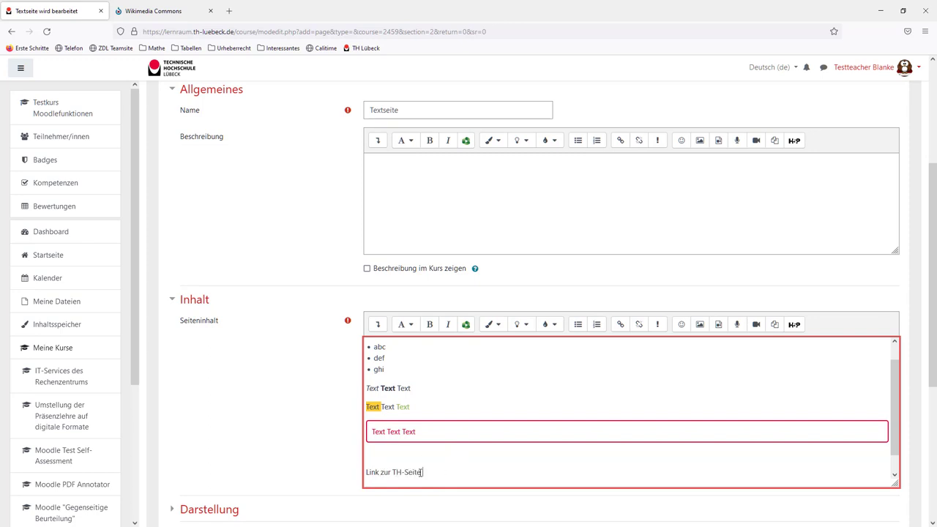
drag(422, 472, 365, 472)
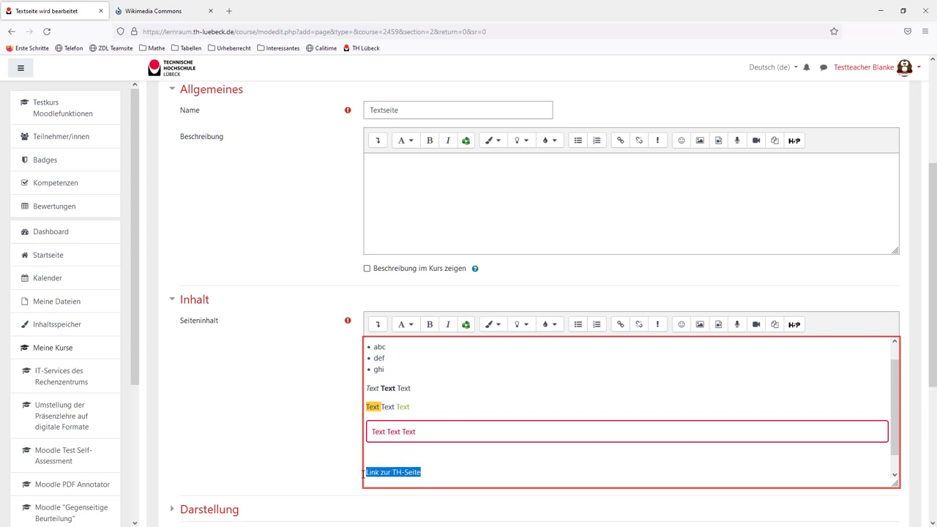
click(617, 325)
click(421, 297)
text(https://www.th-luebeck.de/)
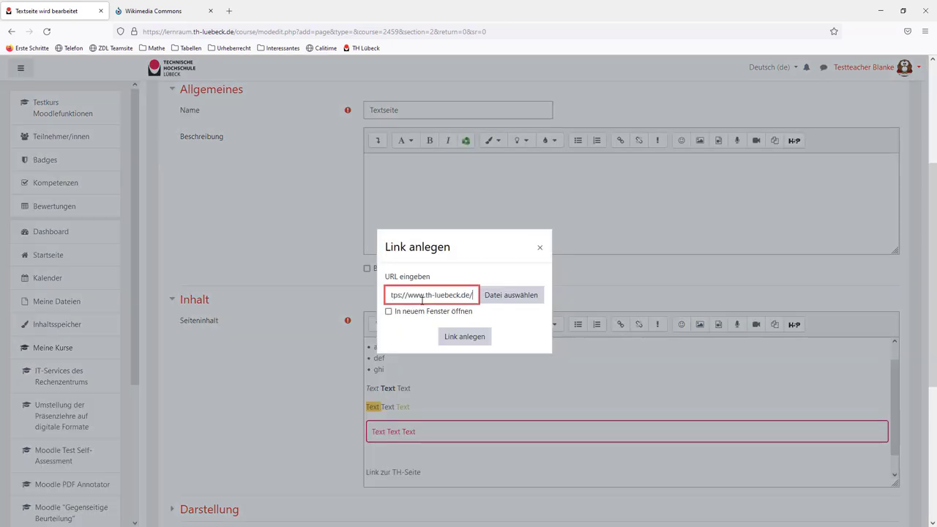
click(461, 337)
click(445, 474)
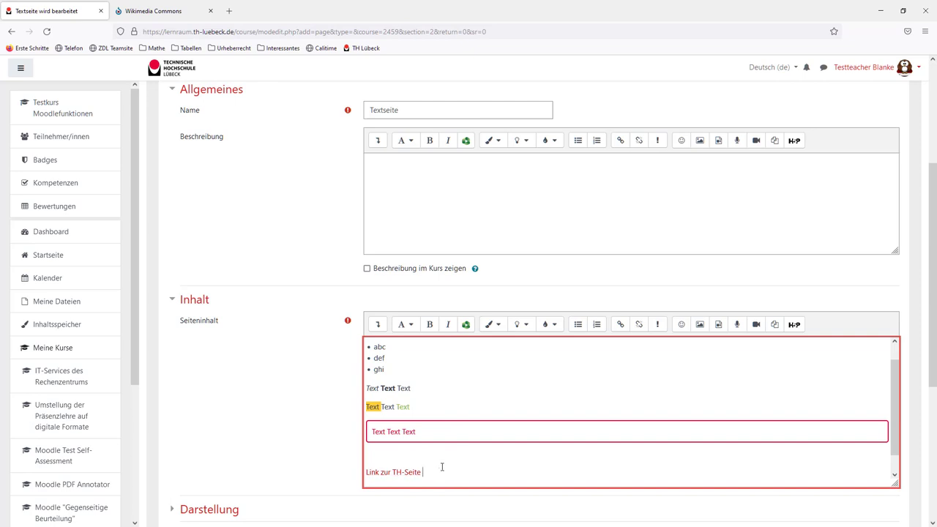
Insert a 3 x 3 table below the link with Rahmen "Um jede Zelle", Rahmenart Solid and a table width of 50 %
key(Return)
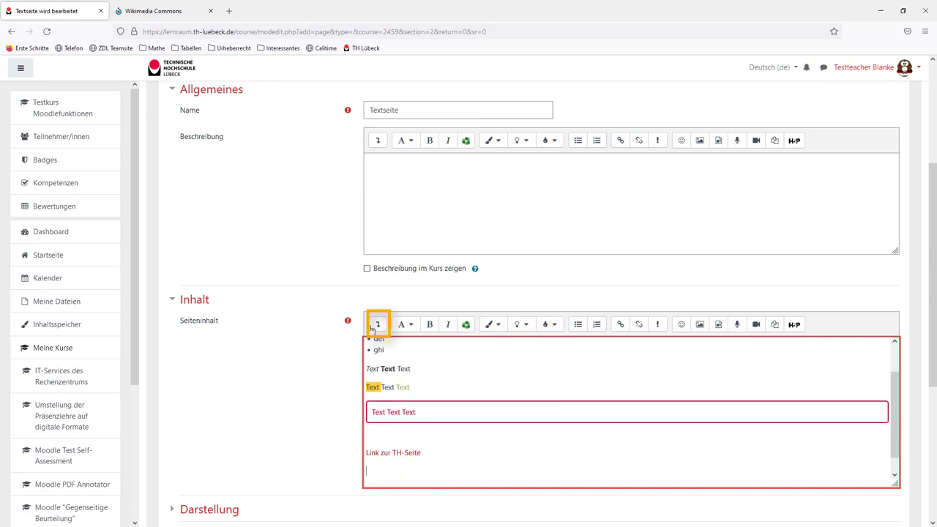
click(377, 326)
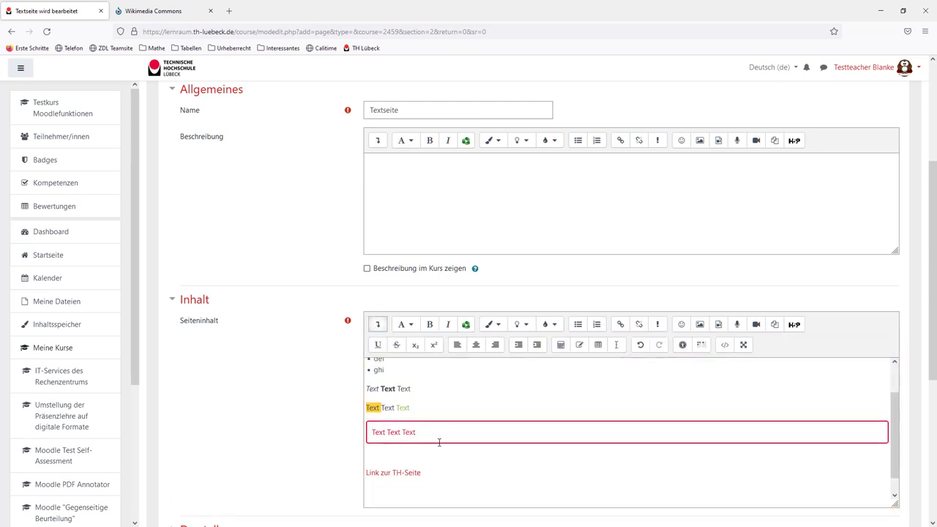
click(406, 481)
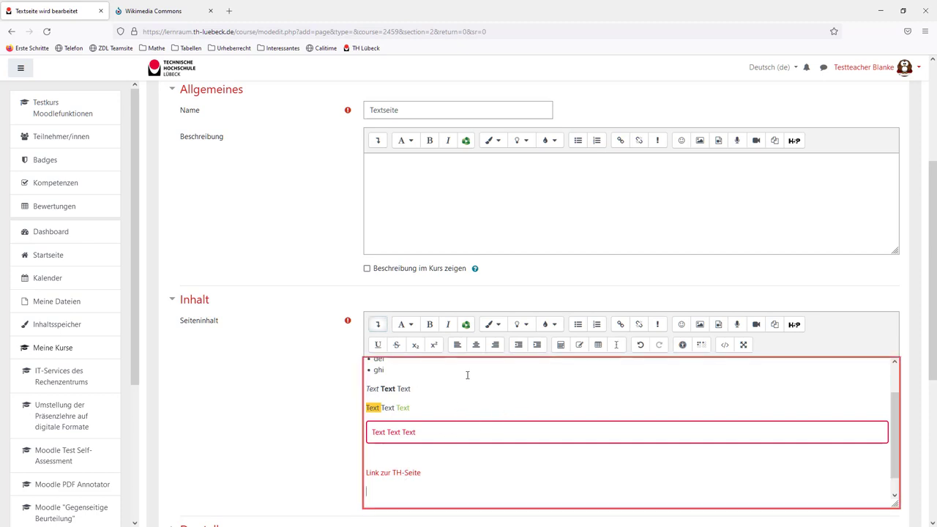
scroll(446, 479, down, 1)
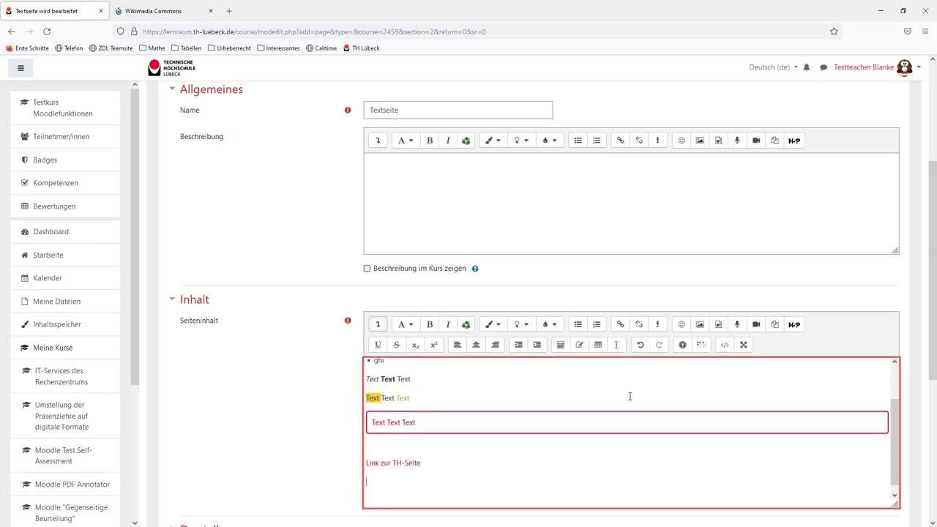
click(595, 352)
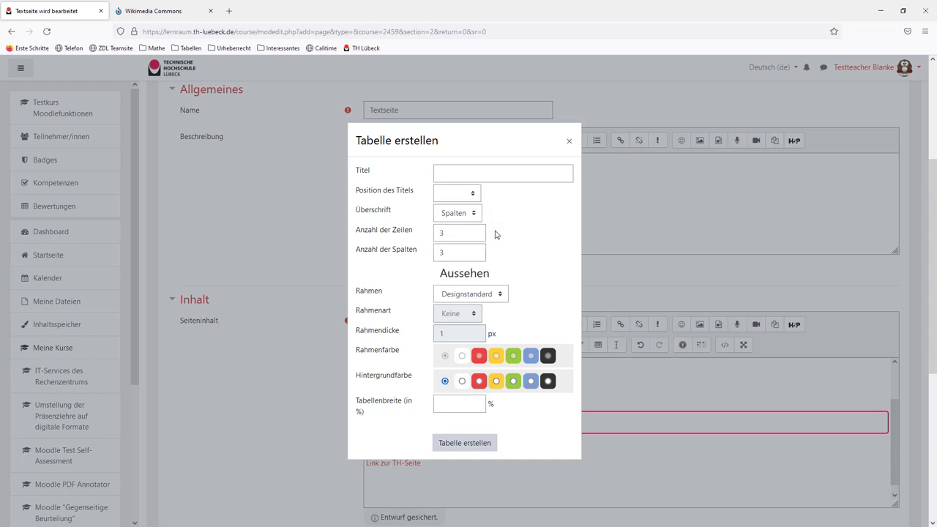
click(469, 292)
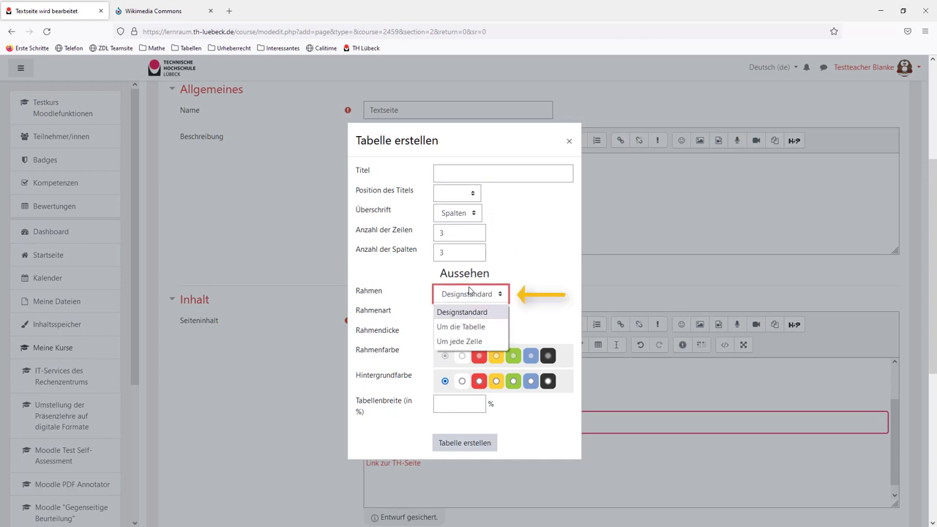
click(467, 342)
click(465, 316)
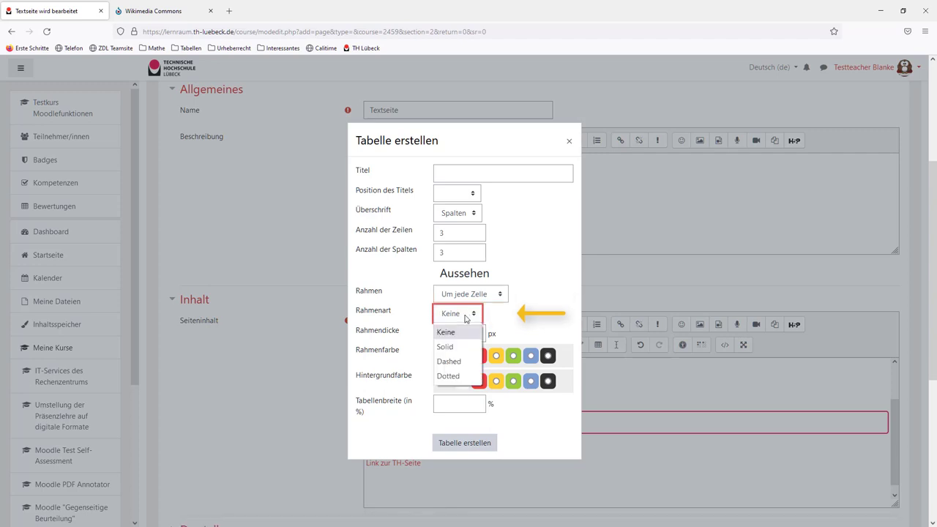
click(455, 347)
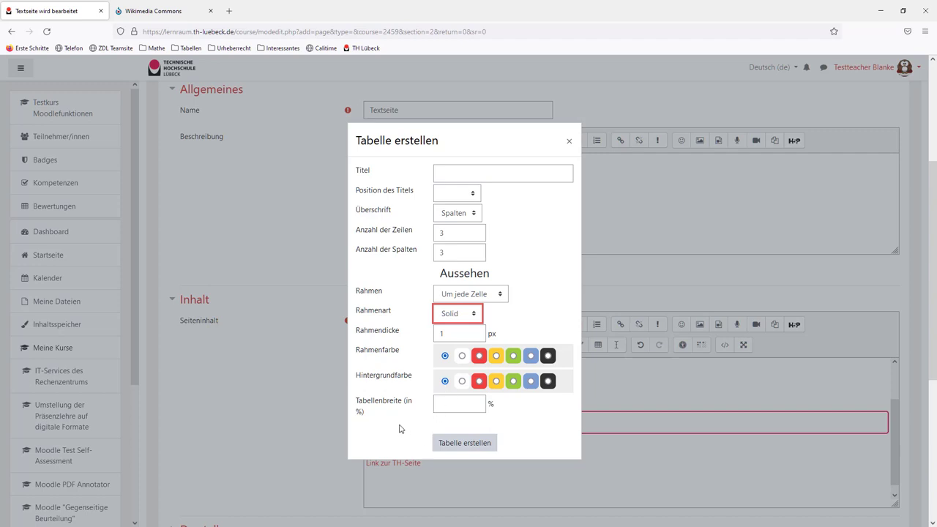
click(448, 407)
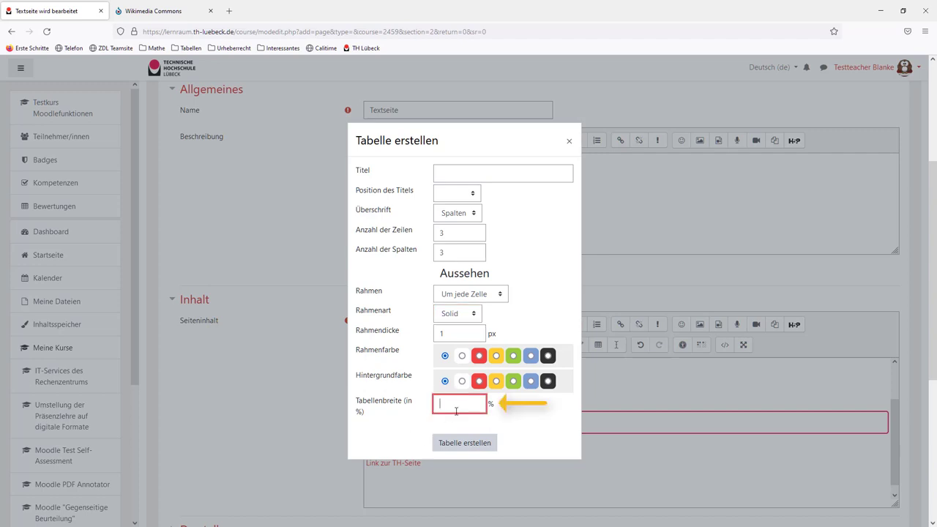
text(50)
click(467, 443)
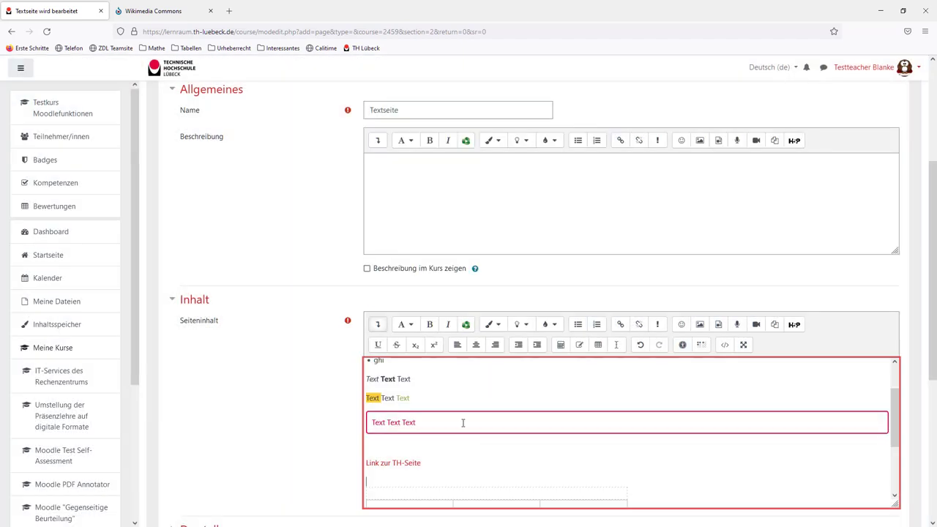
Fill the table's header row with abc, def and ghi
scroll(404, 453, down, 1)
click(402, 440)
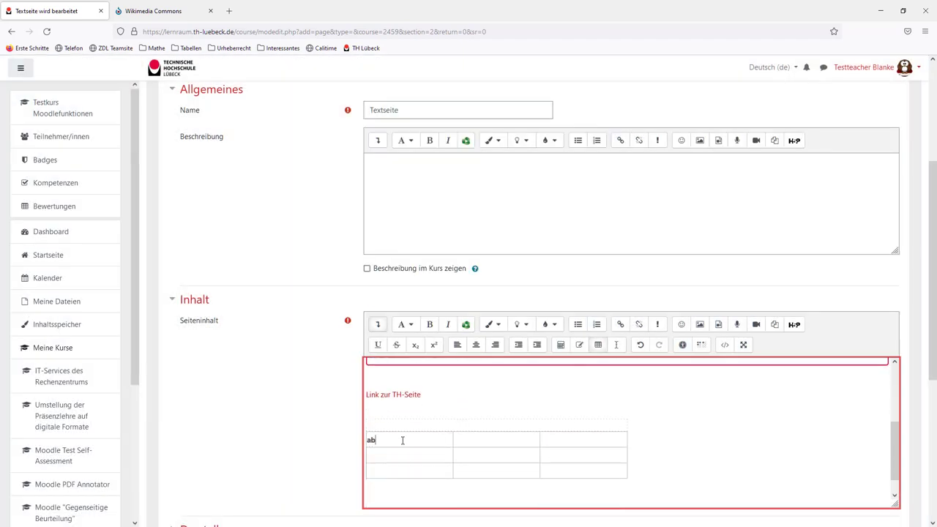
text(abc)
click(483, 426)
text(def)
click(570, 432)
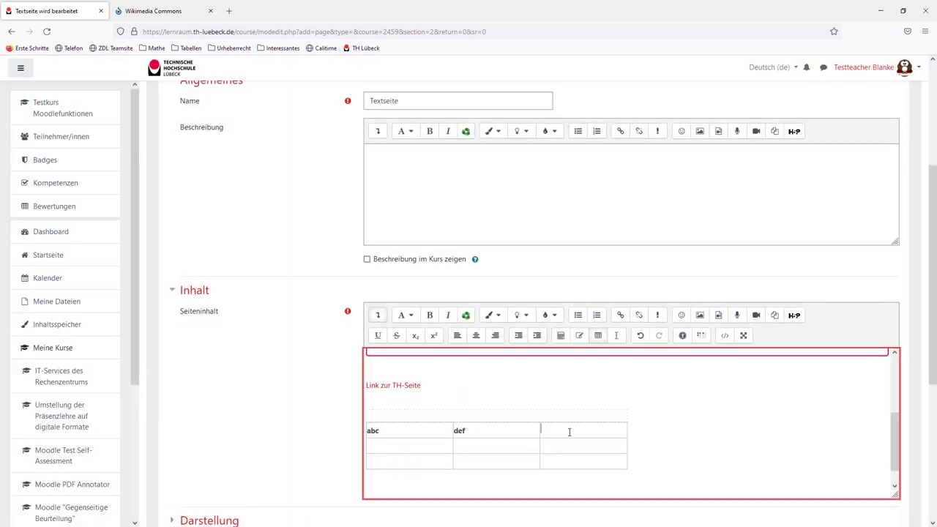
Fill the table's two body rows with 1, 2, 3 and 4, 5, 6
click(435, 445)
text(1)
click(478, 448)
text(2)
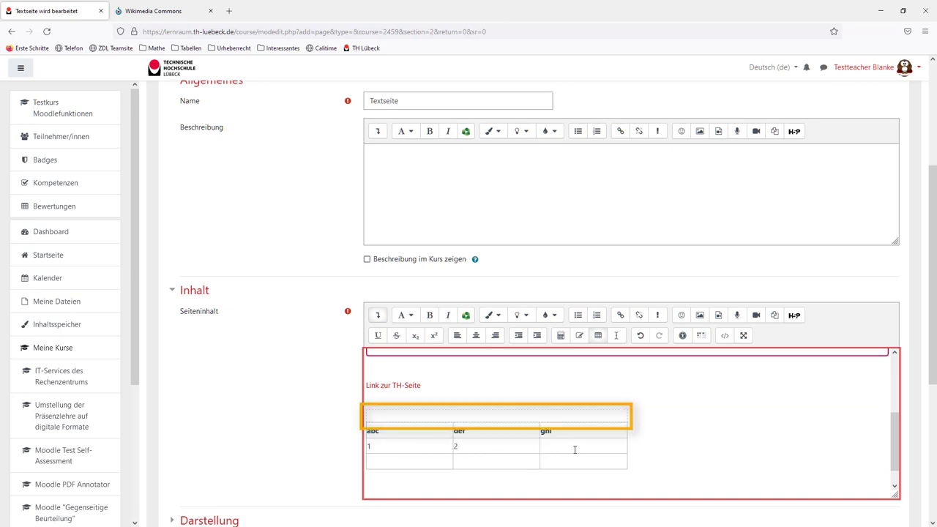
click(399, 462)
text(4)
click(469, 463)
text(5)
click(571, 460)
text(6)
Center the text of the three header cells def, ghi and abc
click(475, 433)
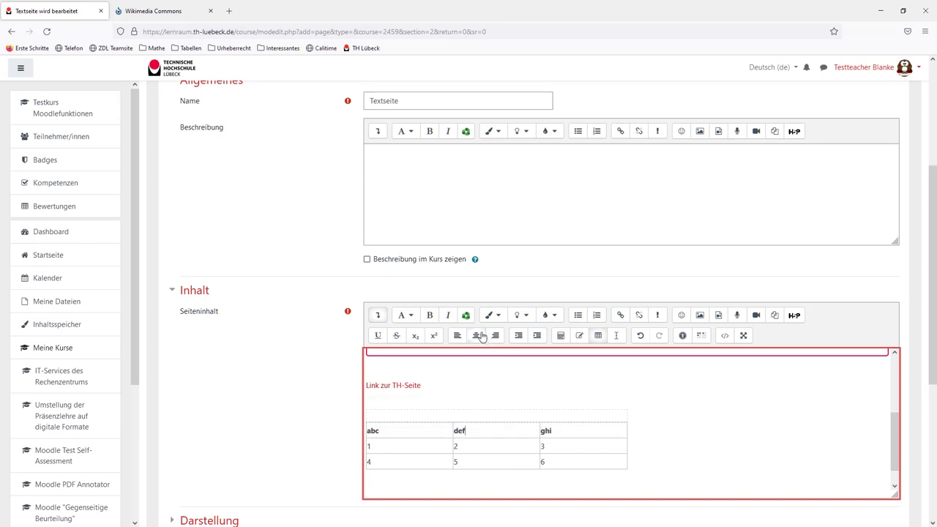
click(475, 335)
click(556, 429)
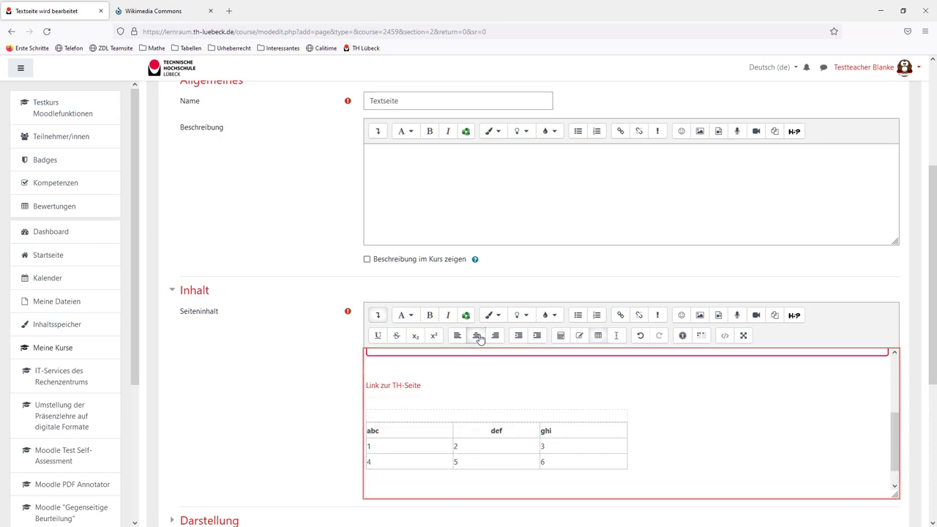
click(477, 335)
click(403, 429)
click(476, 335)
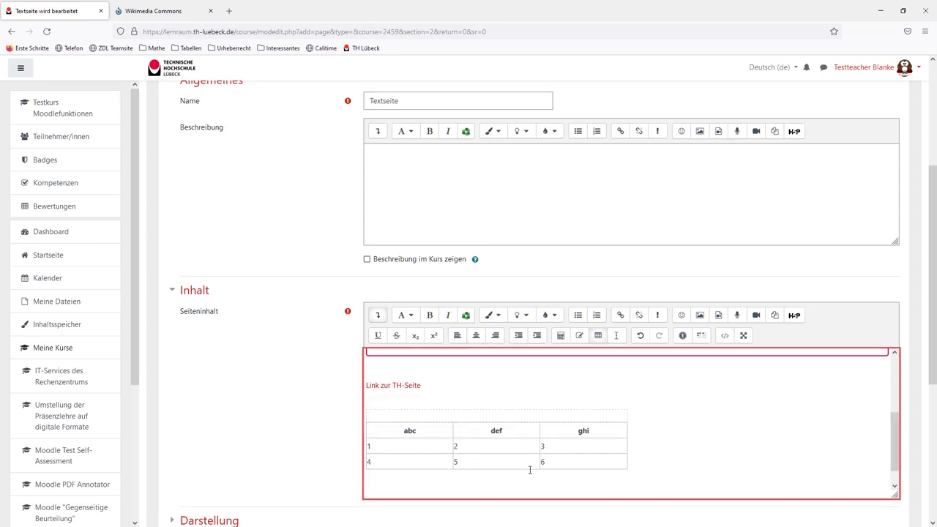
Edit the table properties and set Tabellenbreite to 100 %
key(Up)
key(Up)
double_click(456, 445)
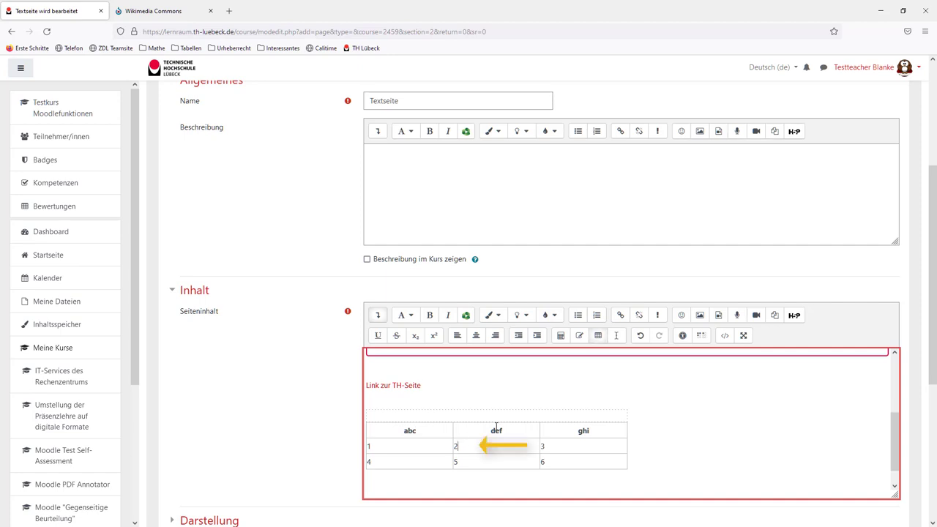
click(596, 338)
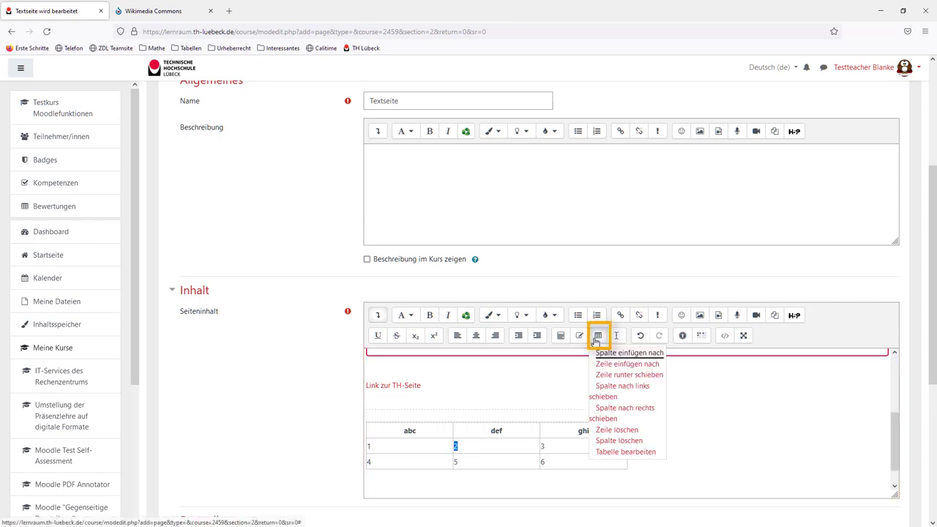
click(615, 453)
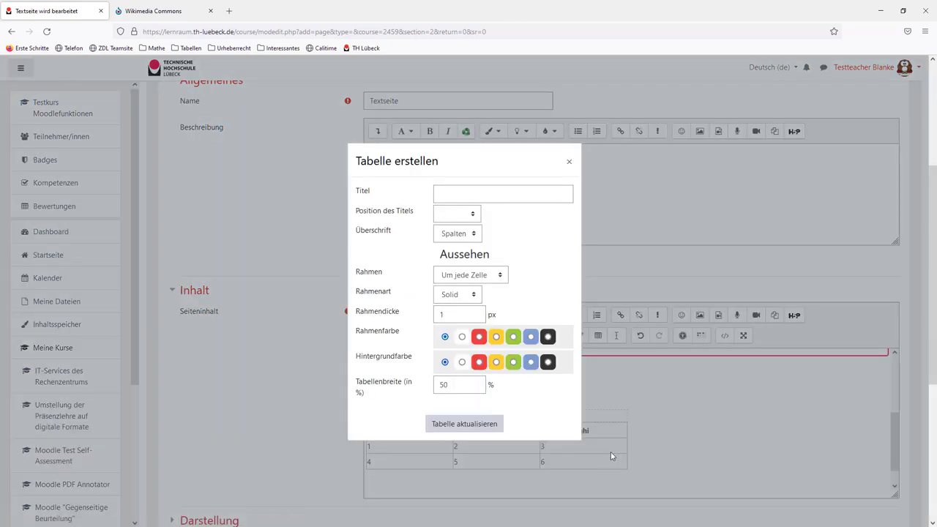
double_click(443, 385)
text(100)
click(443, 424)
Edit the table again and clear its Tabellenbreite value
click(598, 335)
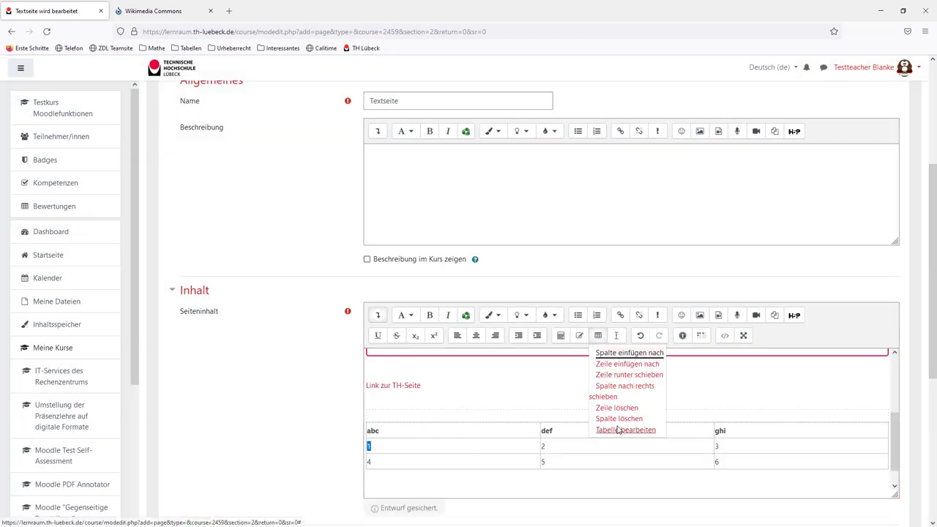
click(618, 431)
double_click(445, 385)
key(BackSpace)
click(476, 424)
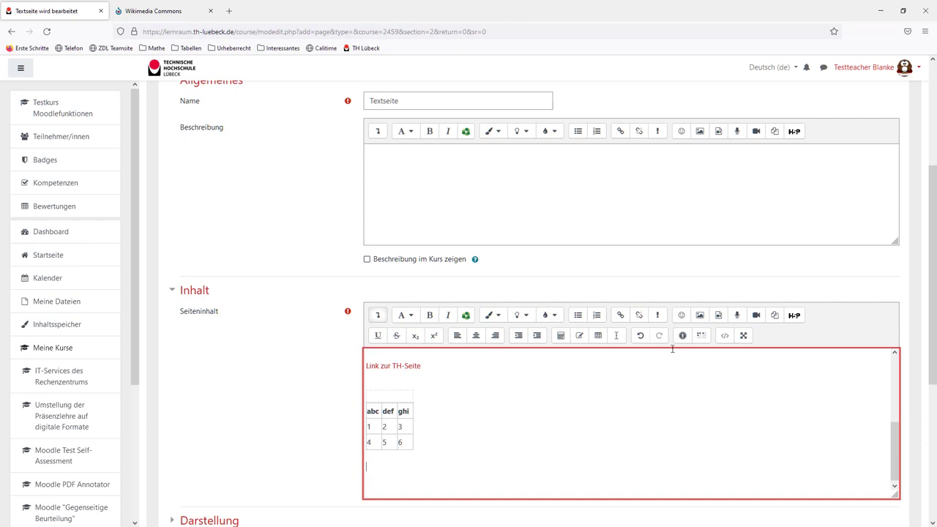
Start inserting an image below the table and upload Cat.jpg for it from the local files
click(699, 316)
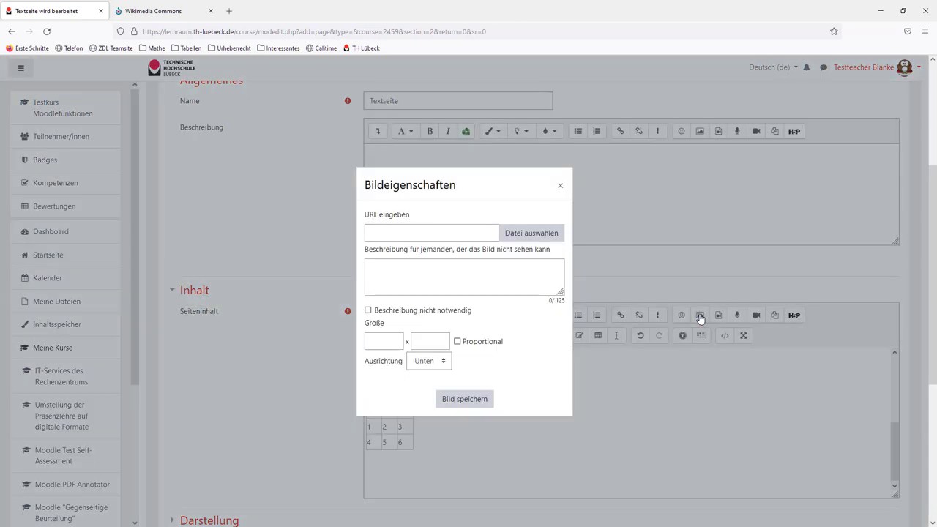
click(528, 237)
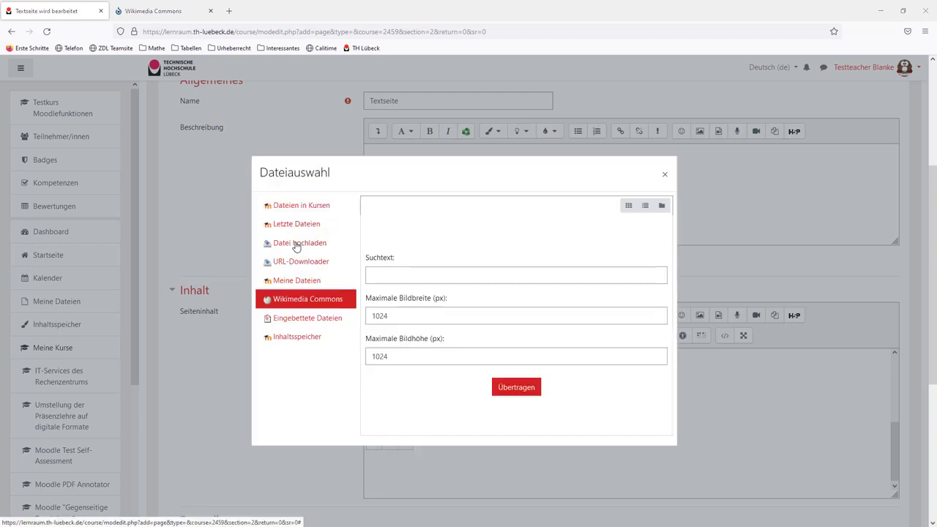
click(296, 247)
click(399, 256)
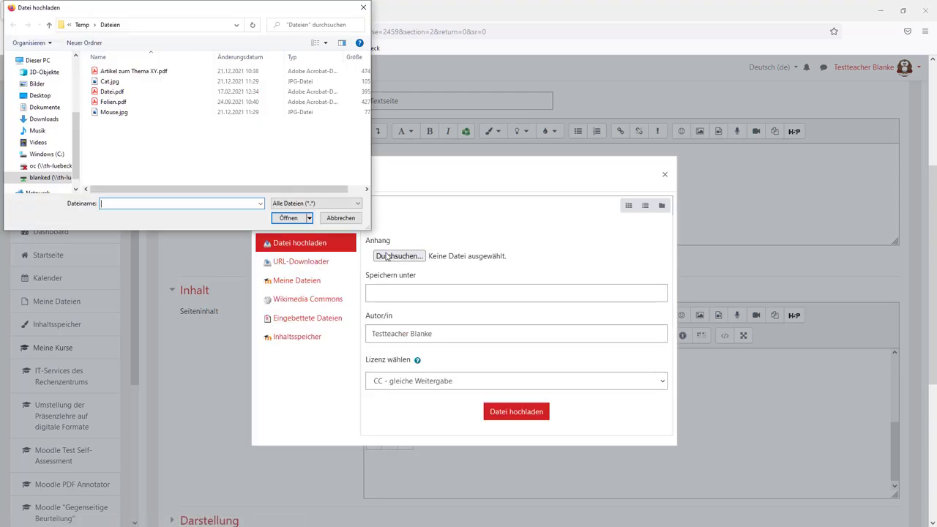
double_click(110, 81)
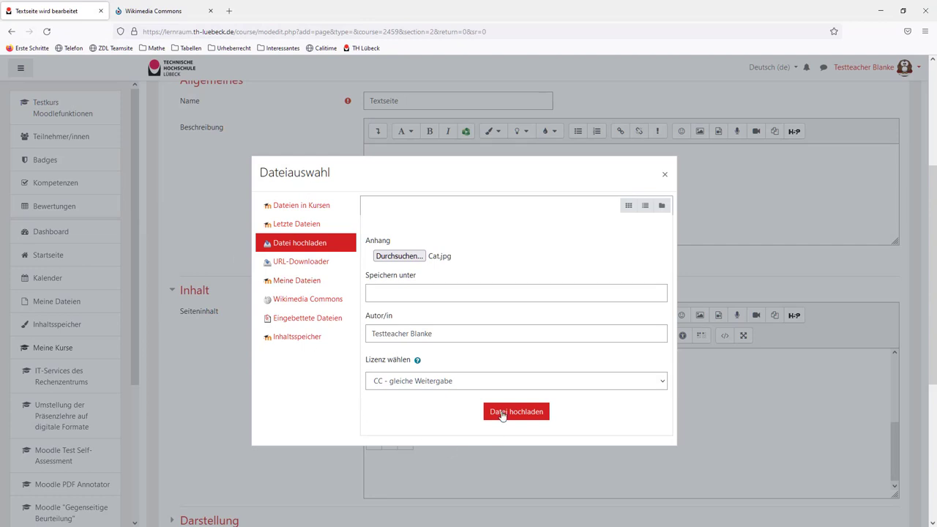
click(545, 414)
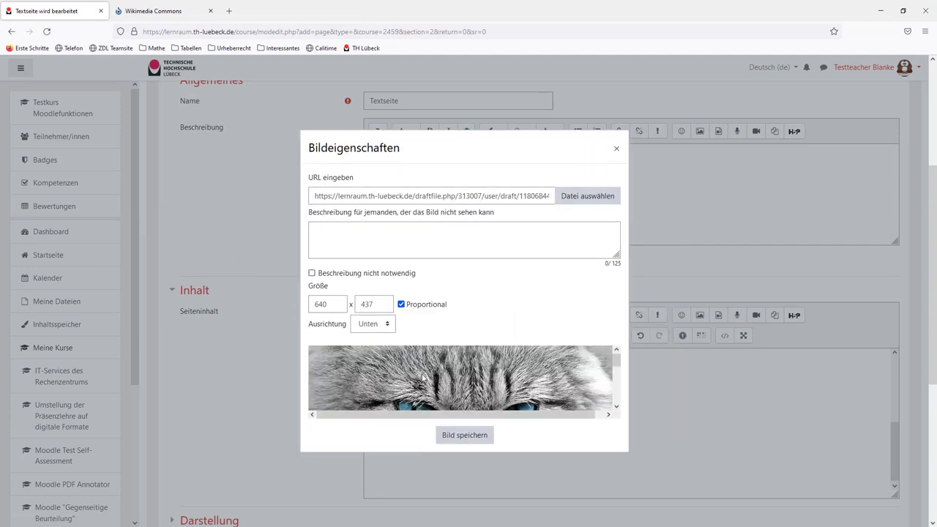
Describe the image as "Bild einer Katze", set its width to 300 with proportional scaling and save it
click(334, 244)
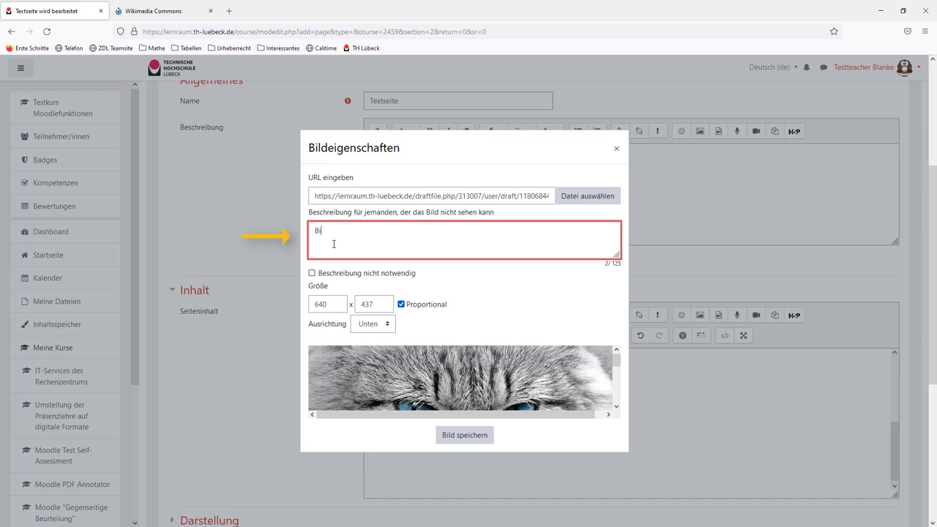
text(Bild einer Katze)
scroll(419, 367, down, 2)
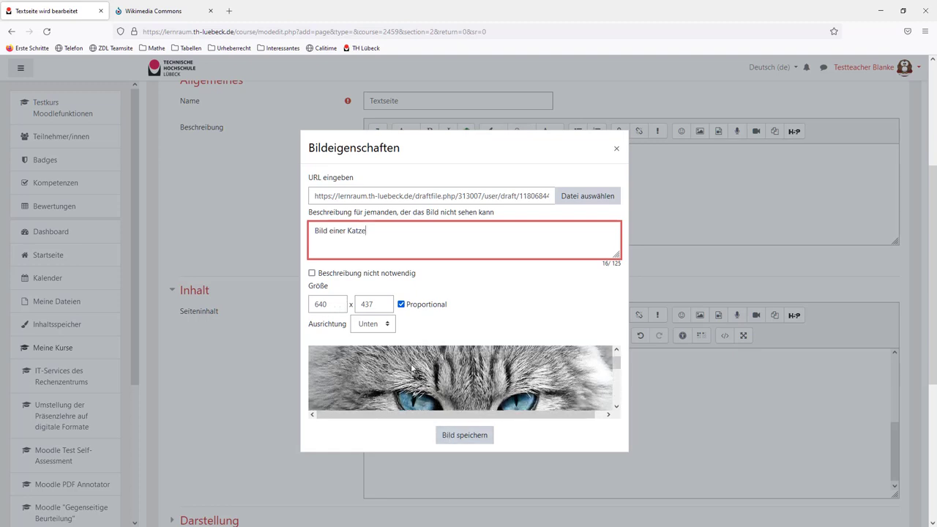
double_click(339, 304)
text(300)
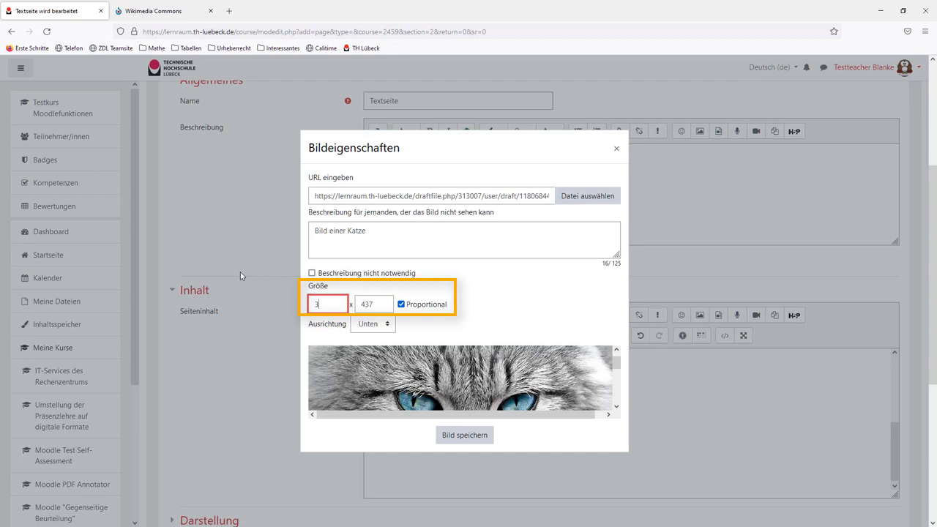
click(372, 300)
click(409, 435)
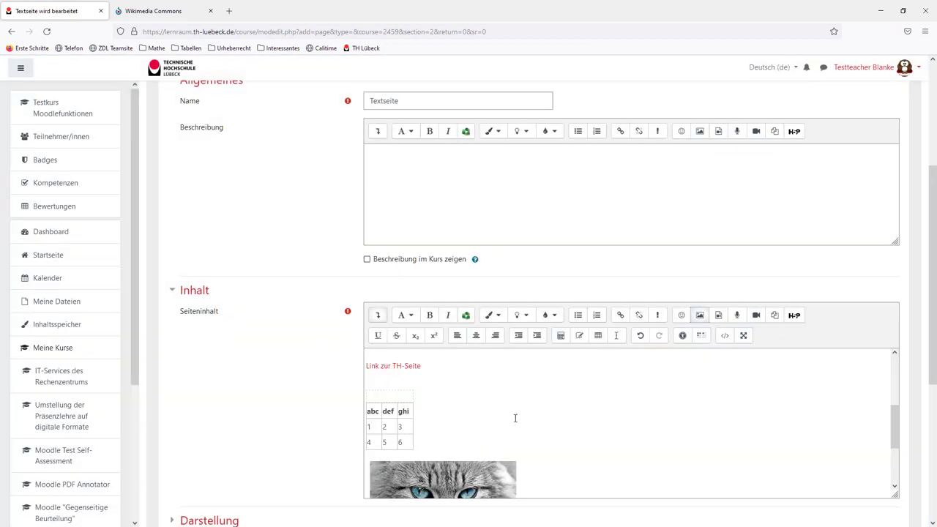
Add Mouse.jpg from the local file folder directly into the page content on a new line below the cat image
scroll(533, 416, down, 3)
click(542, 451)
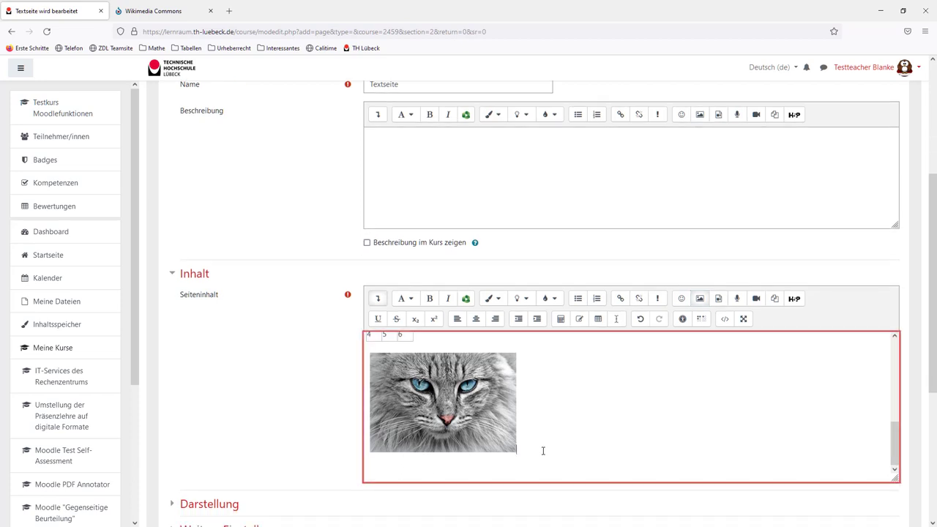
scroll(547, 444, up, 1)
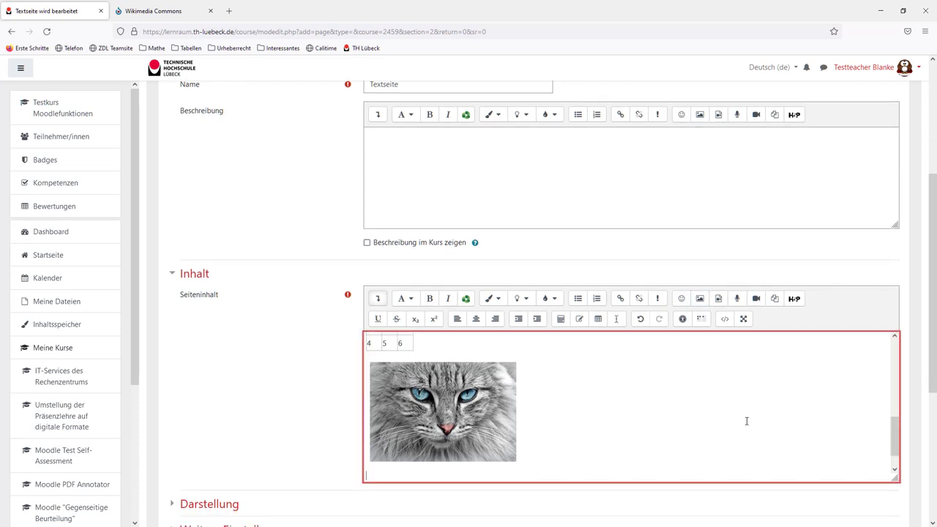
key(alt+Tab)
scroll(594, 364, down, 2)
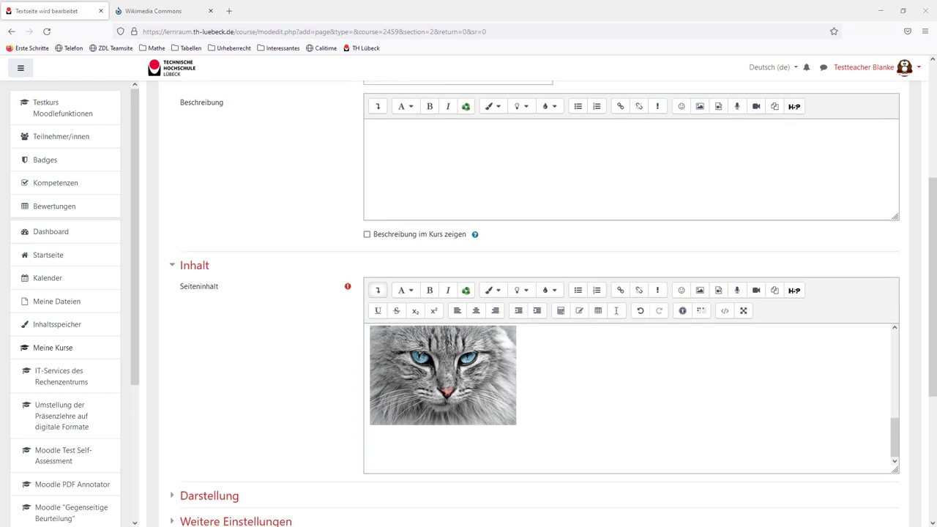
drag(930, 351, 425, 454)
scroll(329, 395, down, 1)
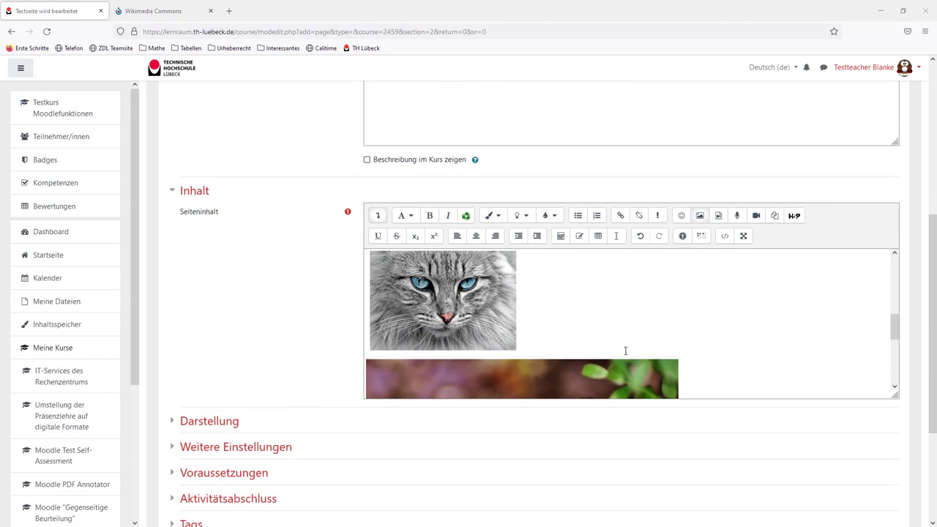
scroll(631, 343, down, 1)
scroll(630, 342, down, 2)
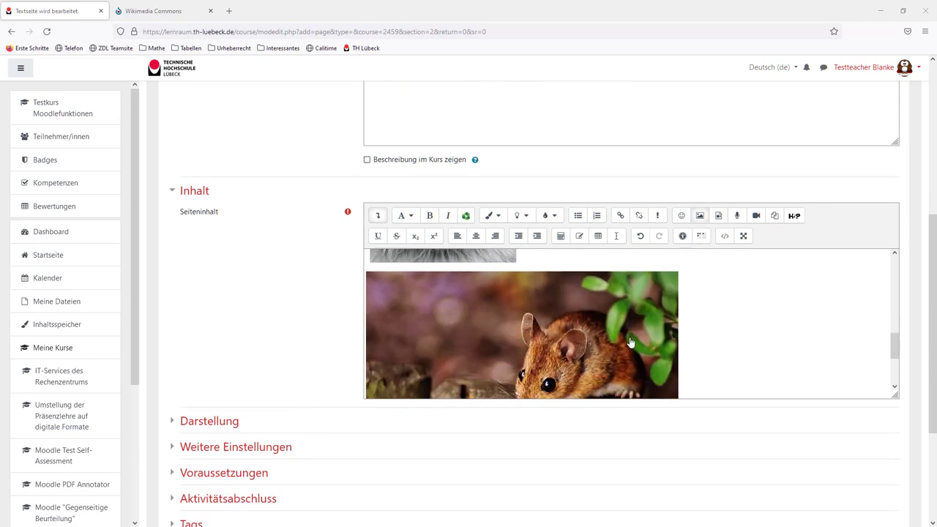
Open the image properties of the mouse picture and save them with Beschreibung nicht notwendig and size 640 x 426
click(519, 339)
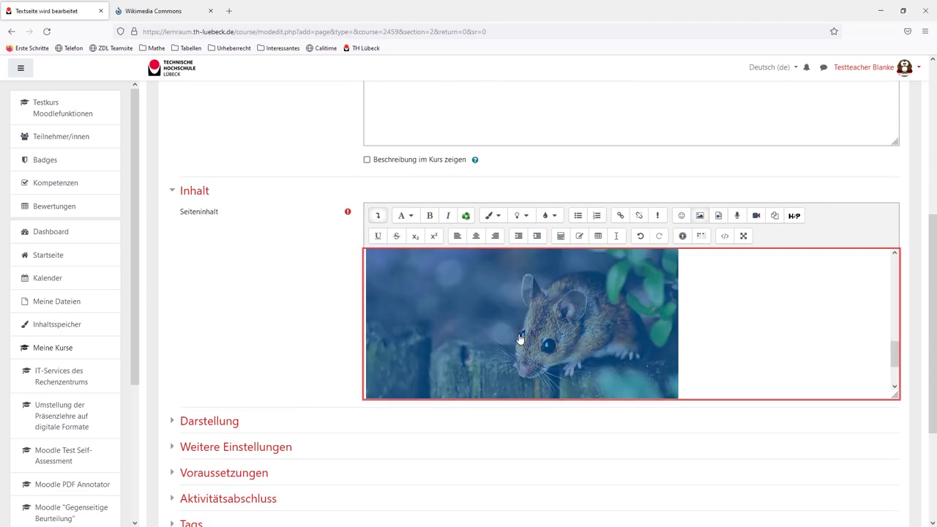
click(700, 216)
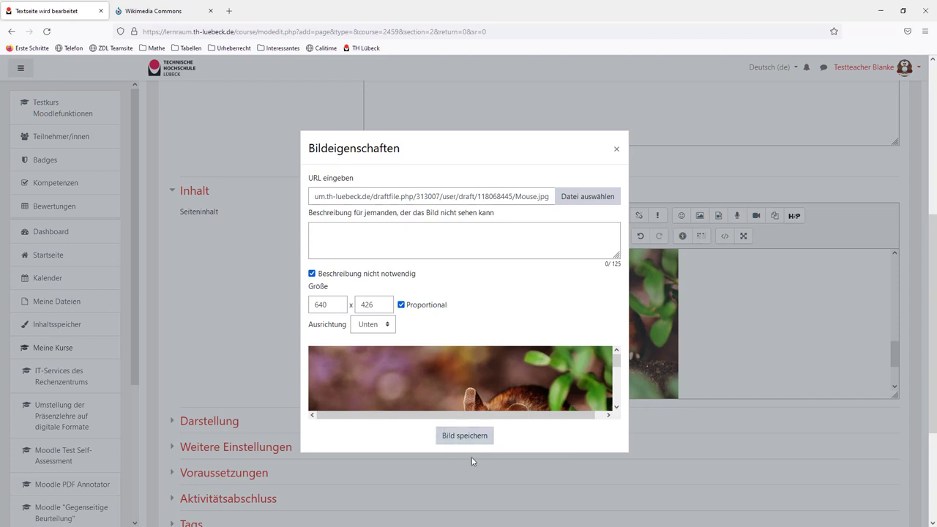
click(458, 435)
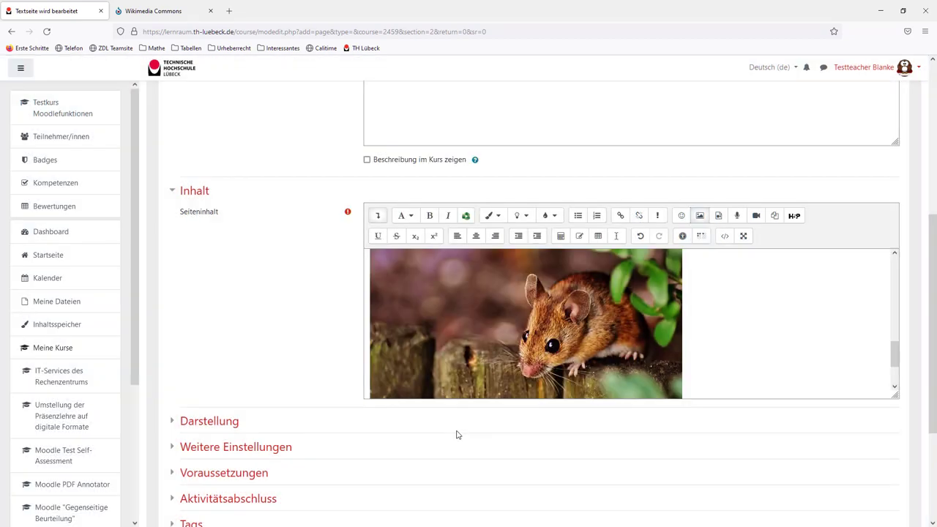
scroll(769, 370, down, 2)
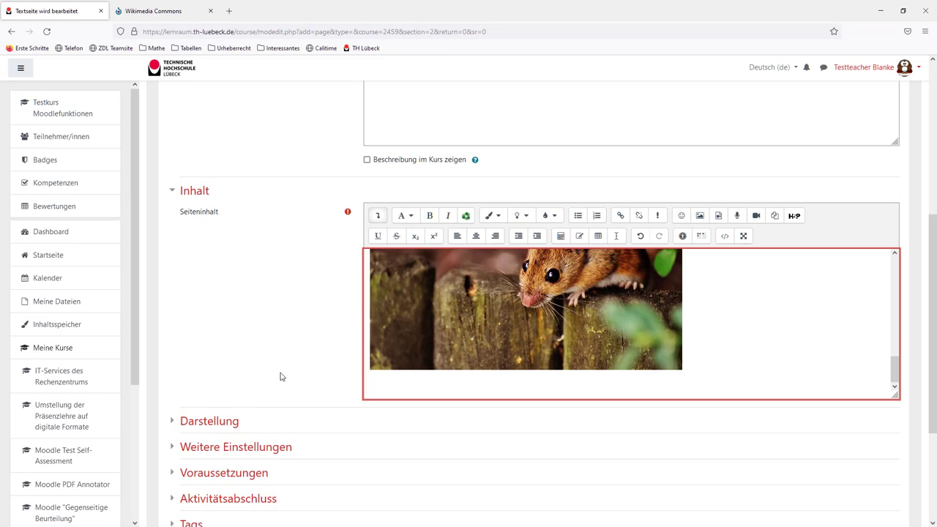
Switch to Wikimedia Commons and search for Holstentor
click(167, 11)
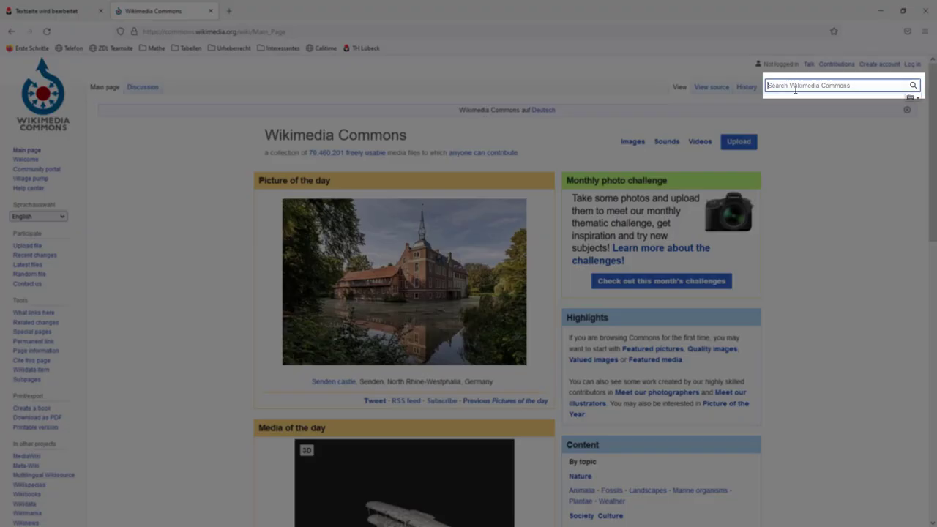
click(795, 89)
text(Hols)
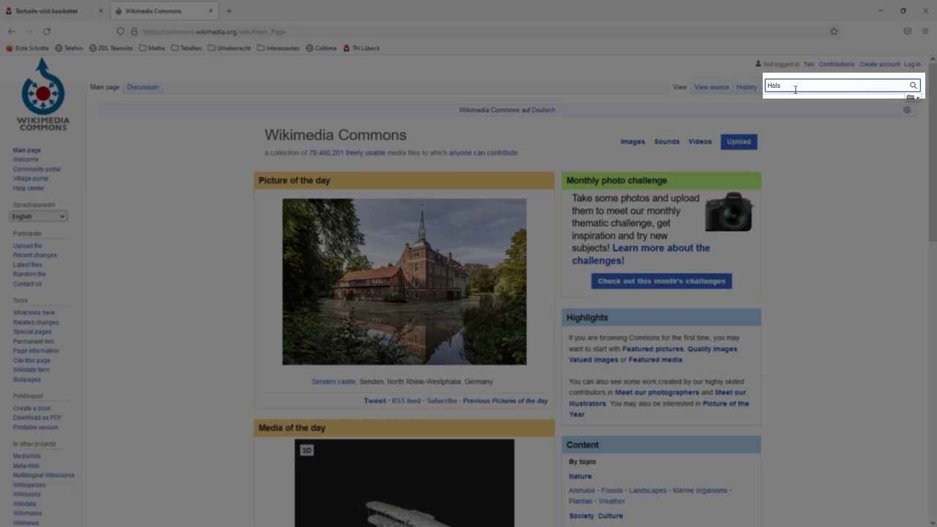
text(tentor)
key(Return)
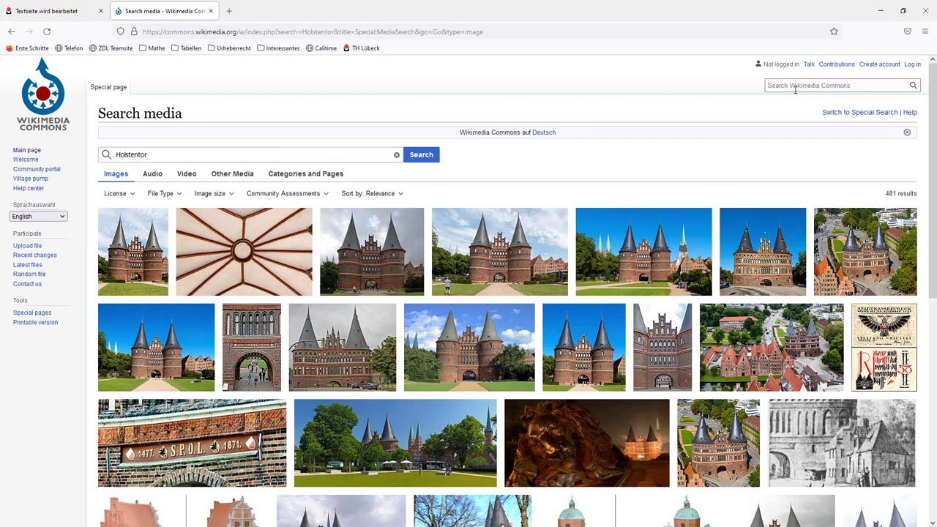
Open the details of "Holstentor in Lübeck 2015.jpg" and show the picture in the Media Viewer
click(658, 255)
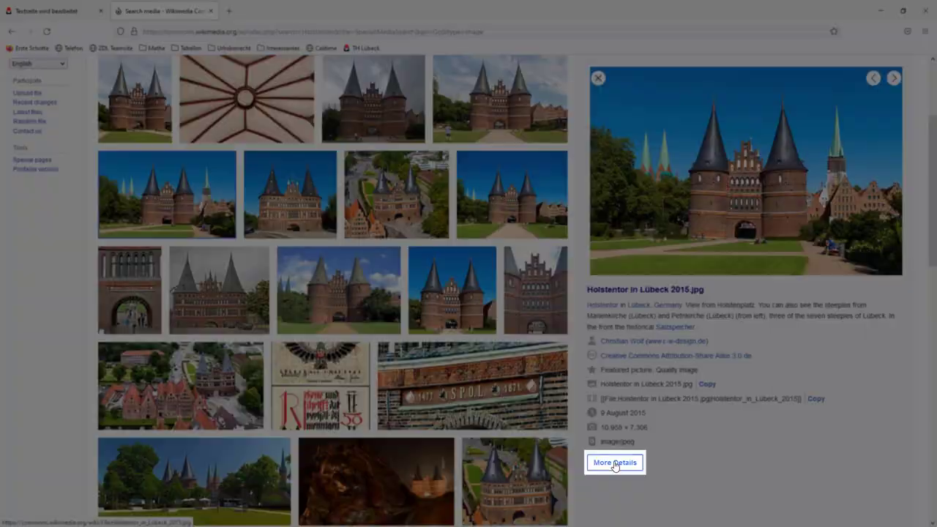
click(615, 463)
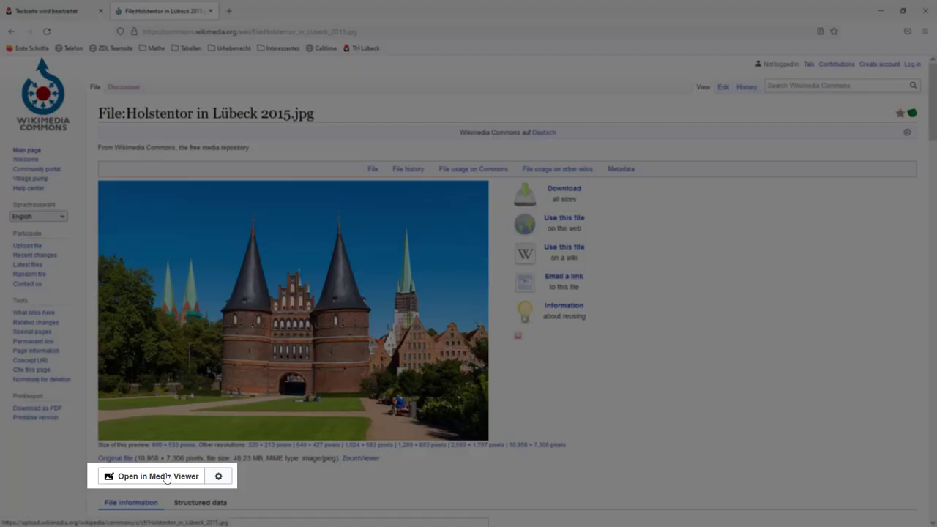
click(170, 475)
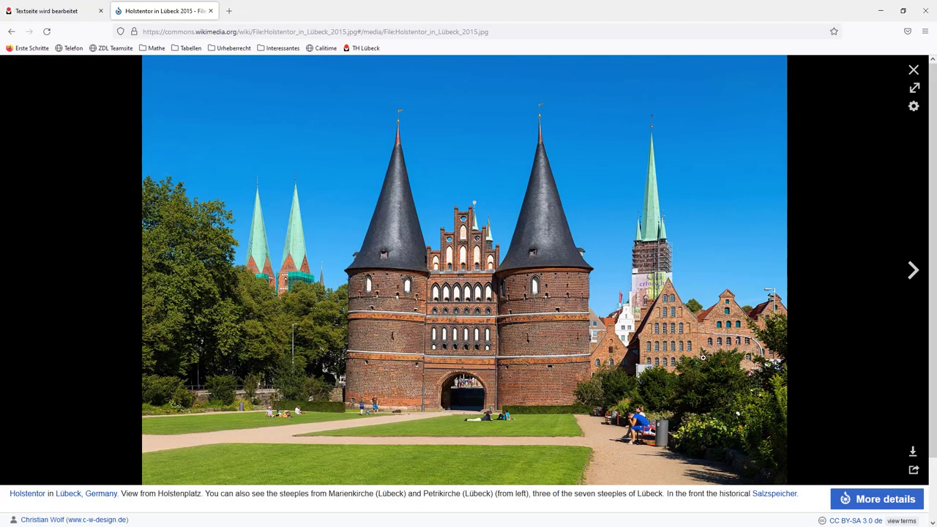
Download the Holstentor picture in the small size of 640 × 427 px and copy its plain-text author attribution
click(913, 451)
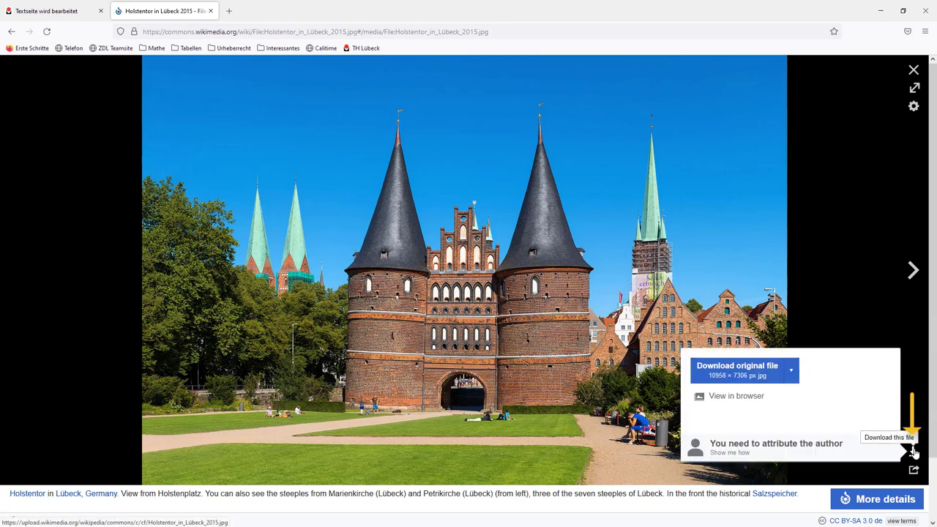
click(790, 371)
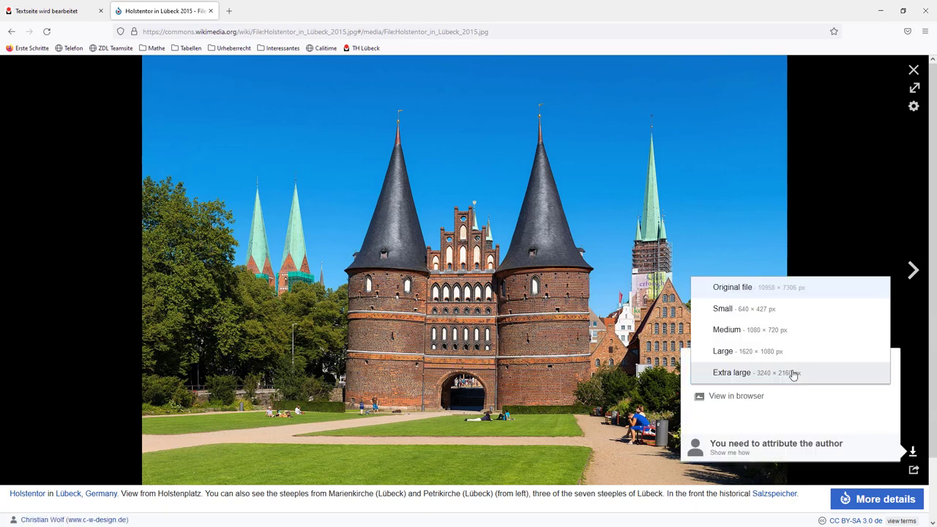
click(756, 309)
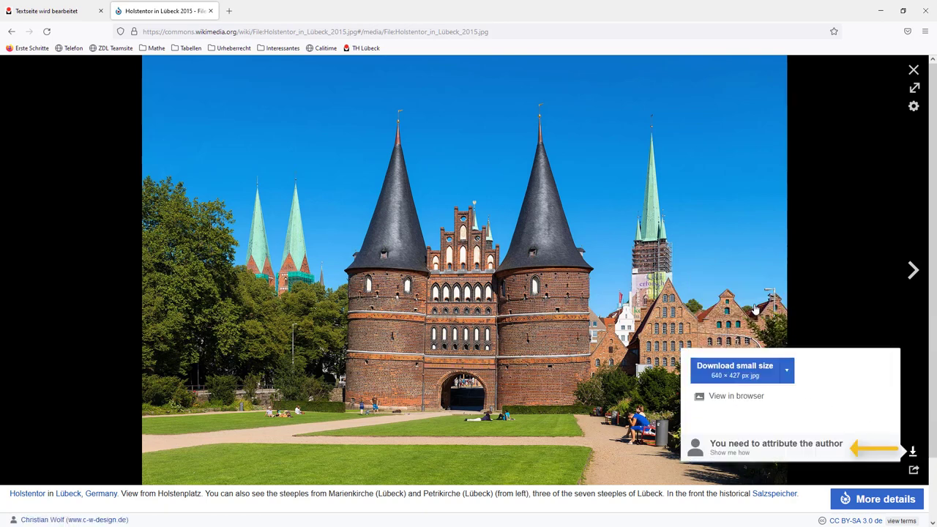
click(725, 370)
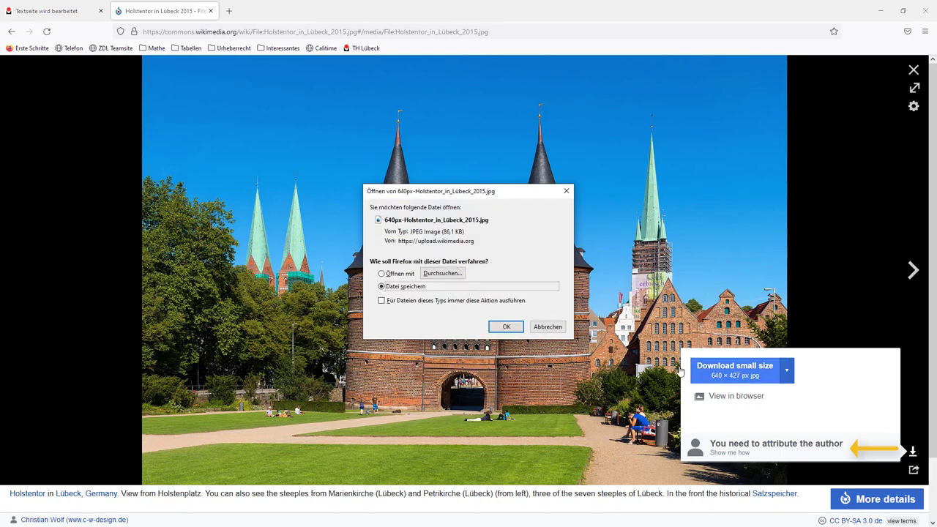
click(506, 326)
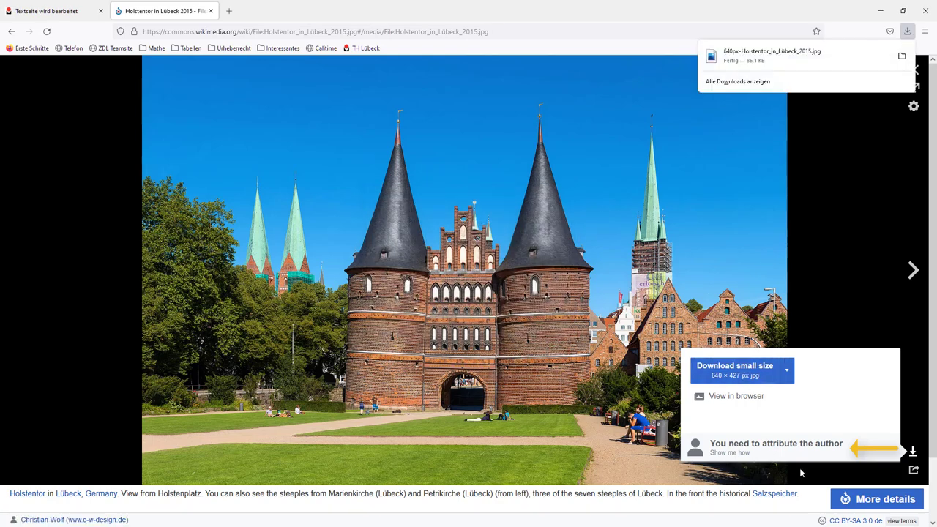
click(748, 451)
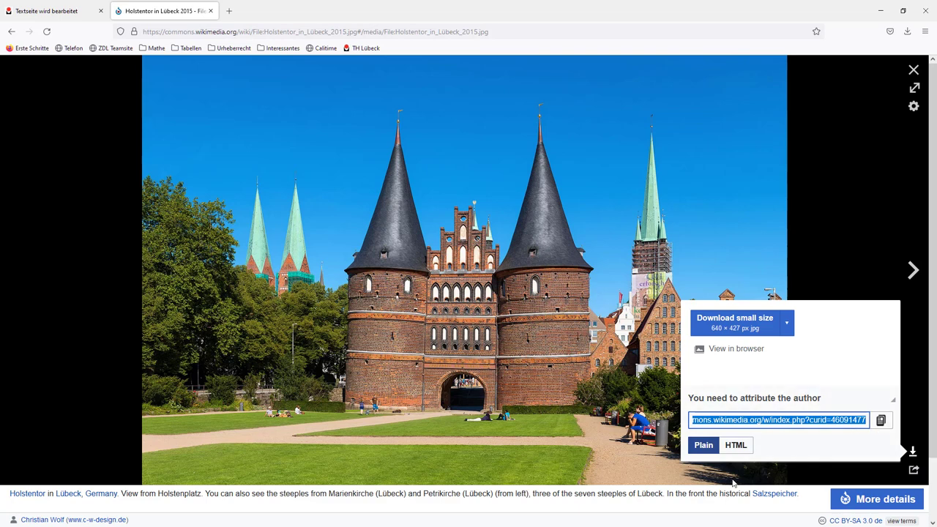
click(881, 422)
Insert 640px-Holstentor_in_Lübeck_2015.jpg into the Moodle page content below the mouse picture, saving it at 640 x 427 with Beschreibung nicht notwendig
click(46, 11)
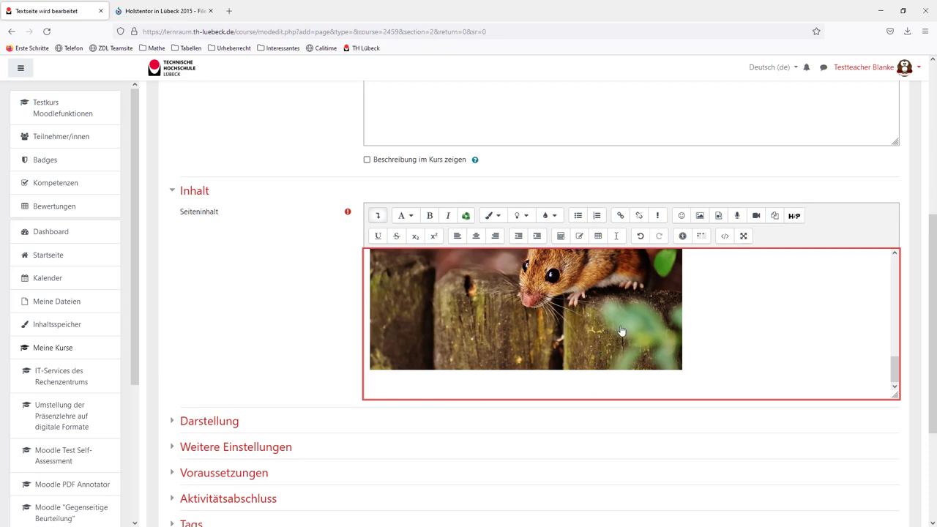
key(alt+Tab)
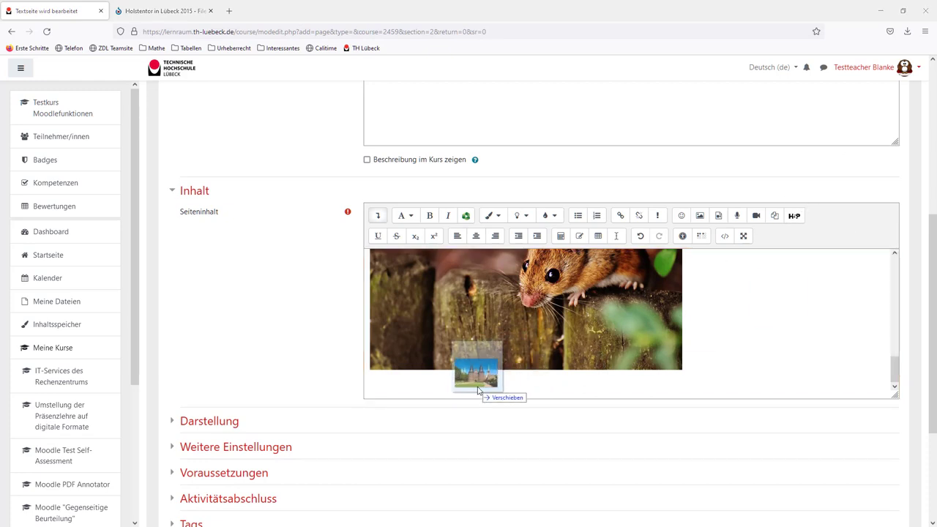
drag(476, 372, 477, 374)
click(699, 135)
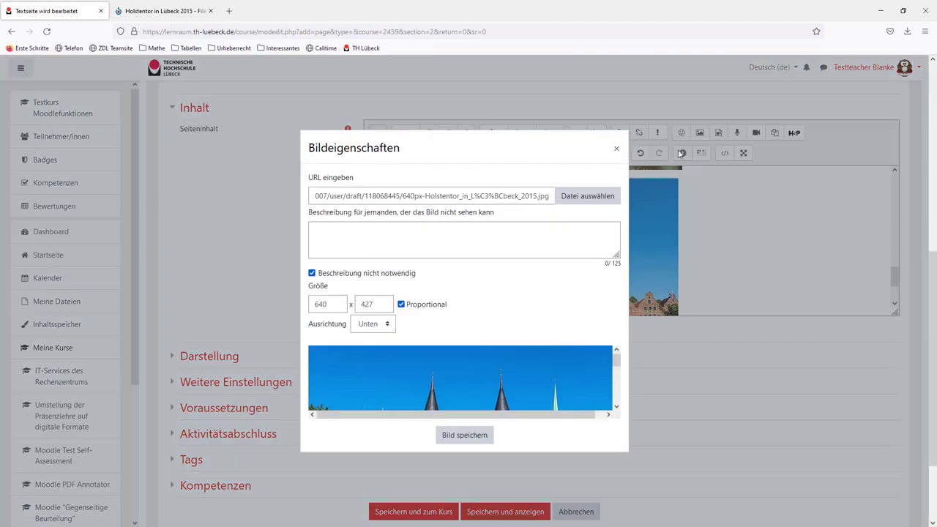
click(462, 435)
scroll(458, 270, down, 3)
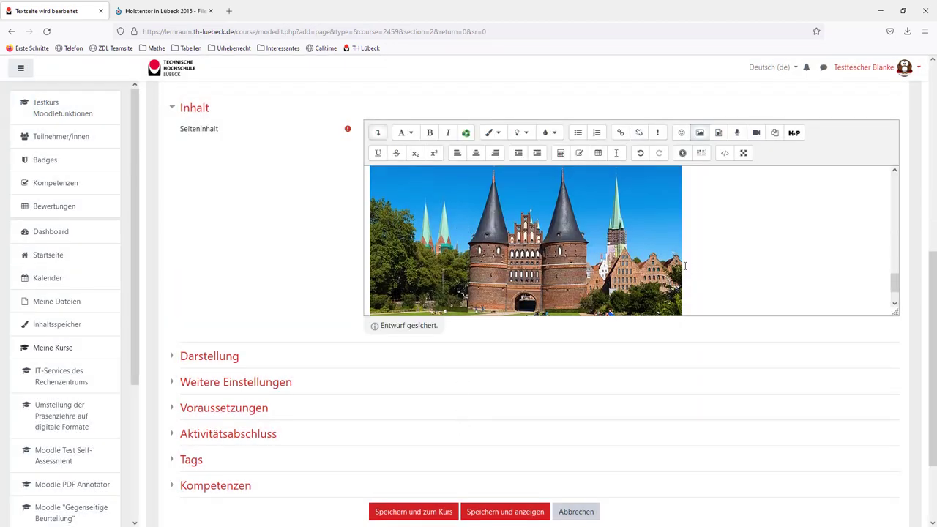
Paste the plain-text attribution on a new line below the Holstentor picture and enlarge the content editor to full screen
click(701, 307)
key(Return)
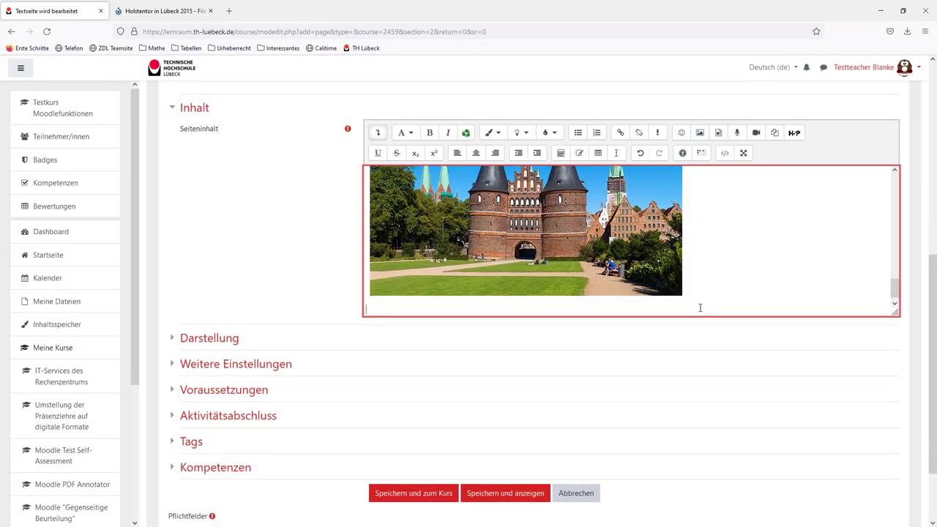
key(ctrl+v)
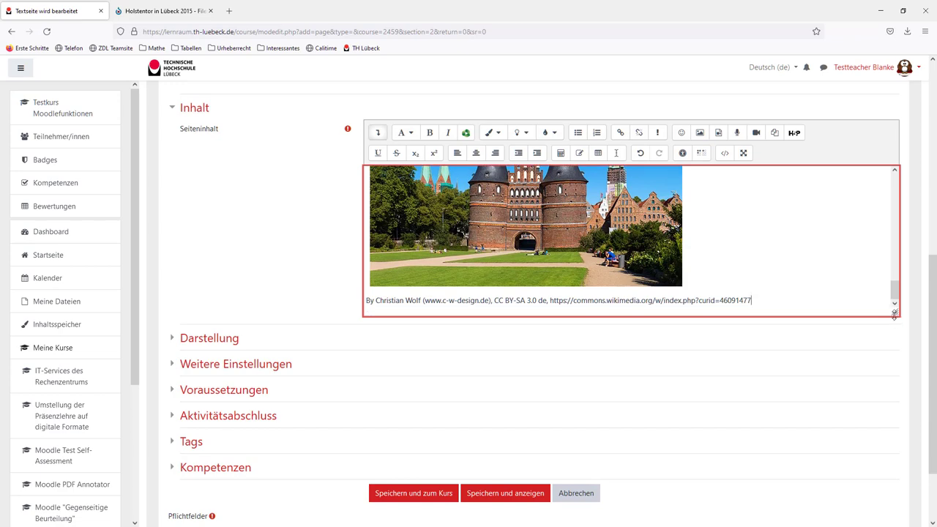
drag(894, 313, 860, 426)
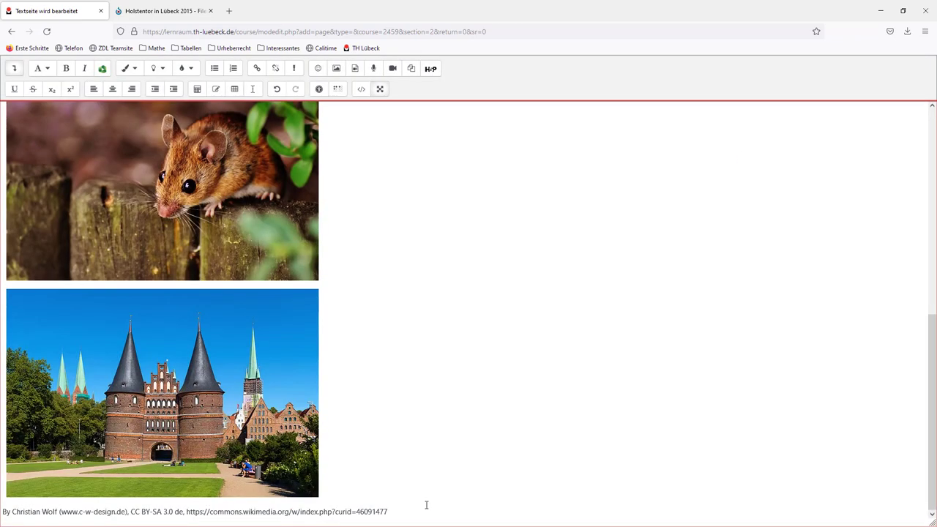
scroll(427, 504, down, 1)
Copy the HTML attribution from Wikimedia Commons and paste it into the Moodle page's HTML source below the plain-text attribution
key(ctrl+Tab)
click(881, 419)
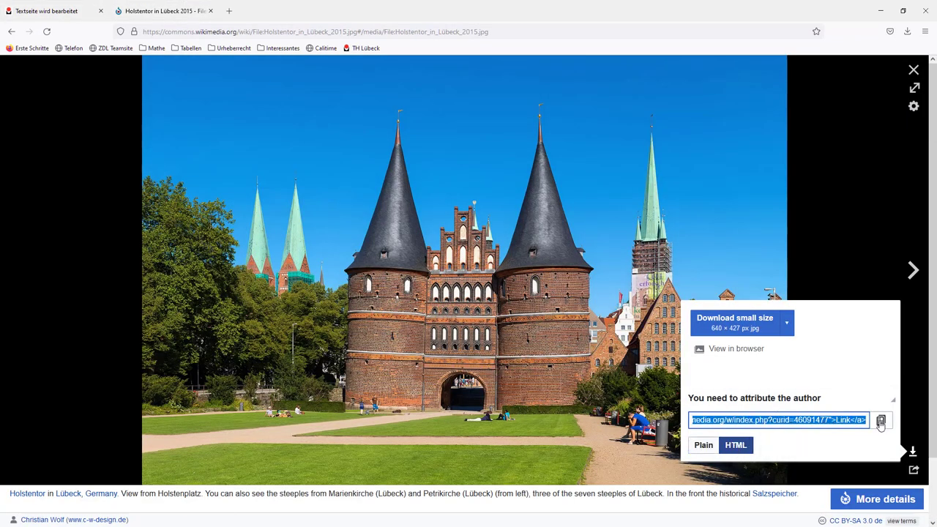
click(46, 11)
click(361, 88)
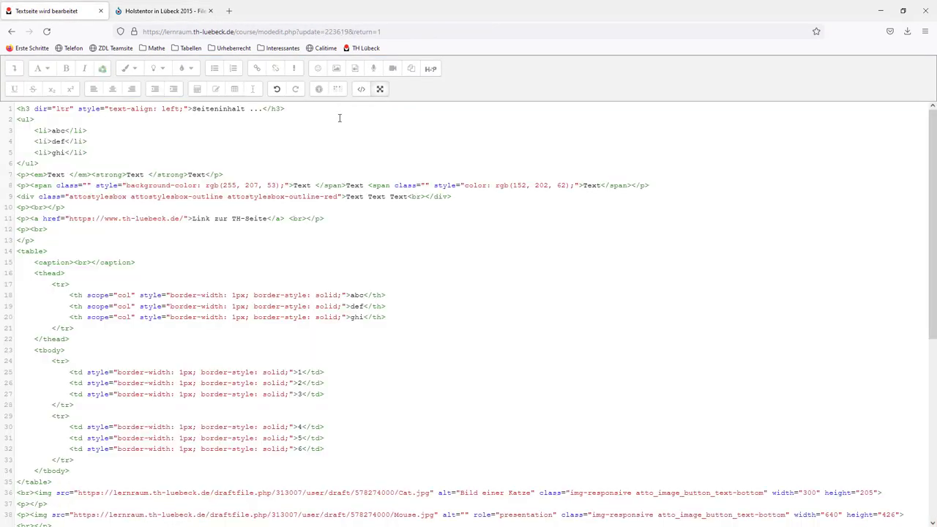
scroll(345, 178, down, 1)
scroll(364, 270, down, 1)
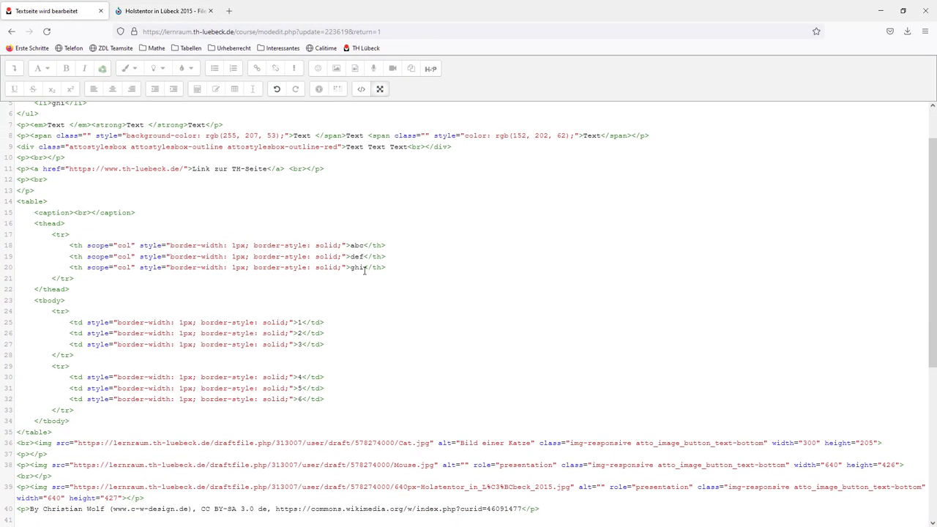
click(567, 507)
key(Return)
key(ctrl+v)
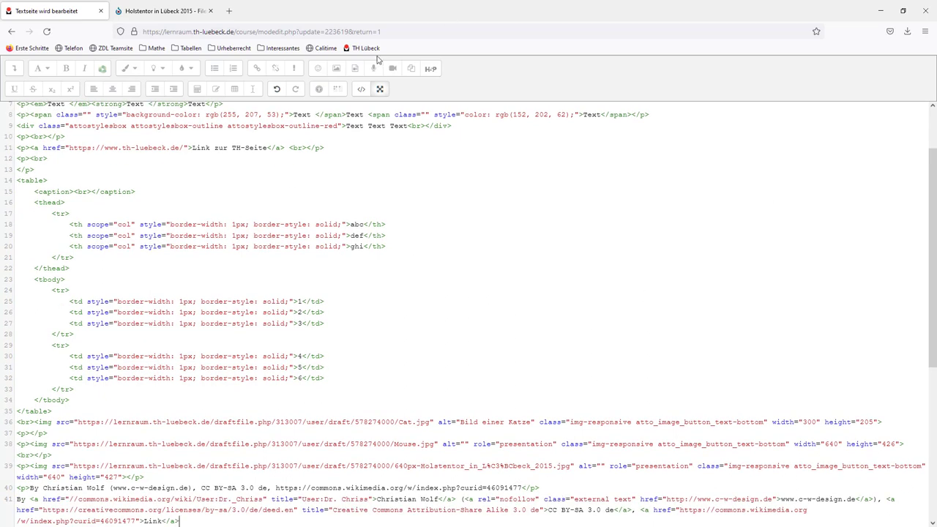
click(358, 91)
scroll(477, 337, down, 1)
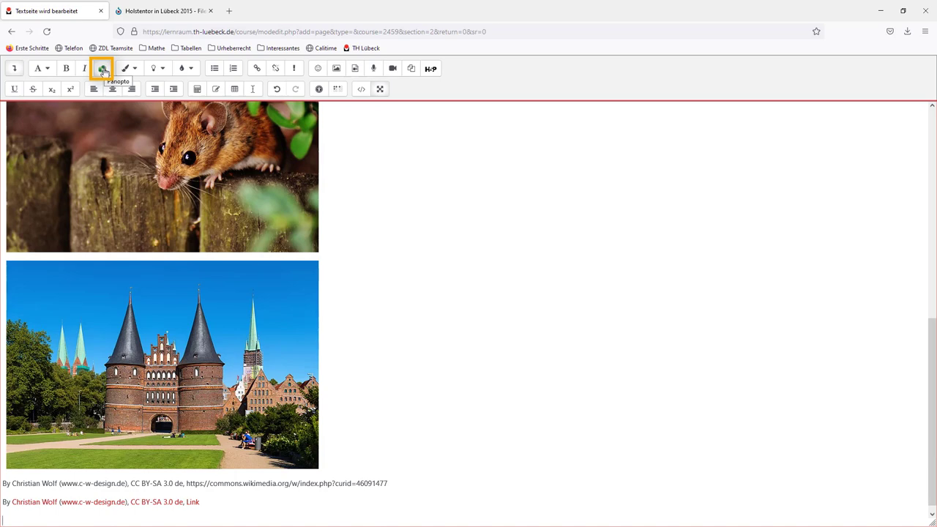
Insert the Panopto video "Bird - 46026_default" from Mein Ordner below the attribution lines
click(103, 69)
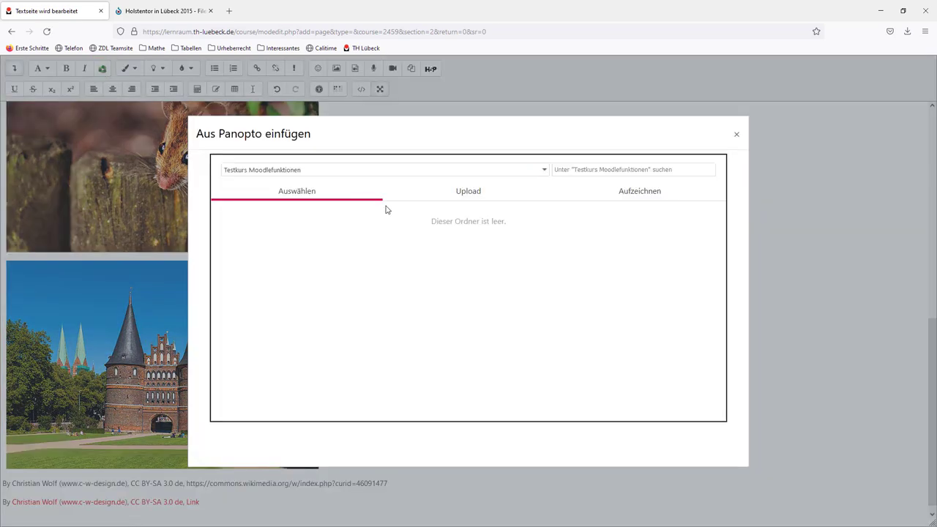
click(494, 170)
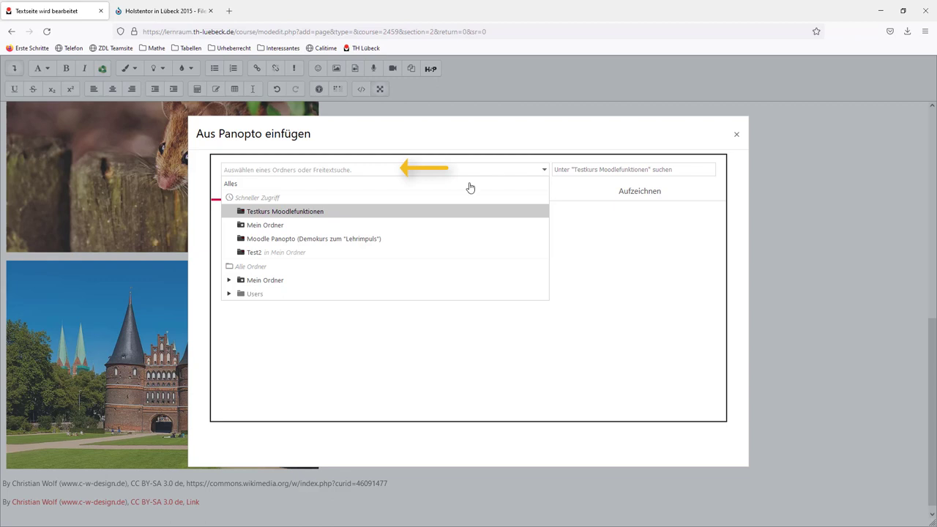
click(257, 226)
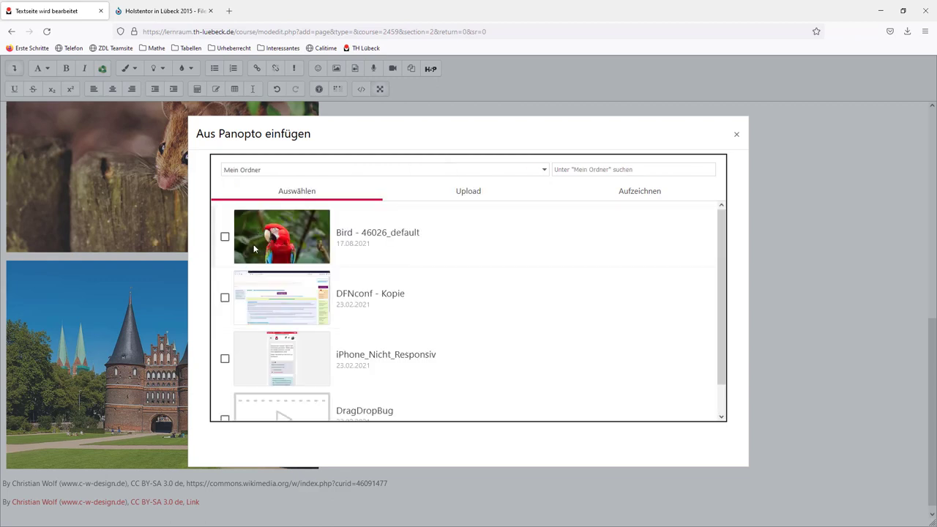
click(225, 239)
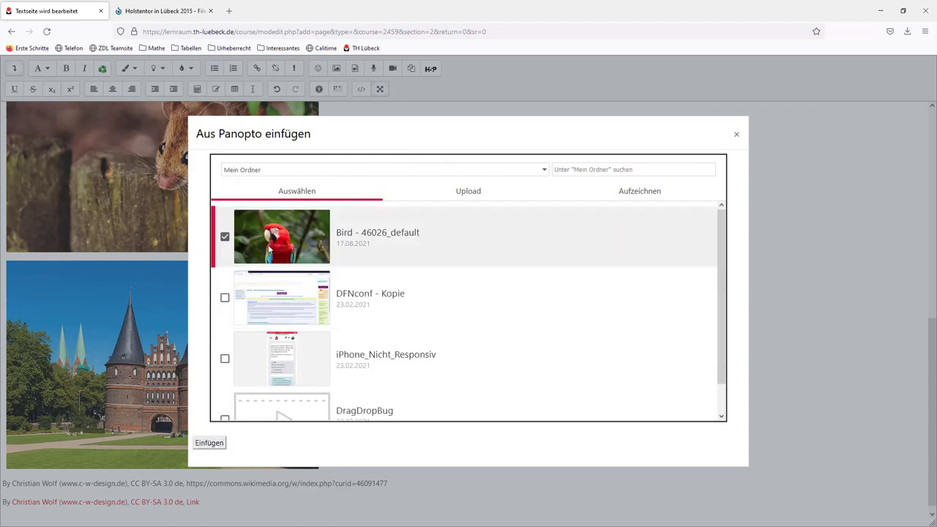
click(208, 444)
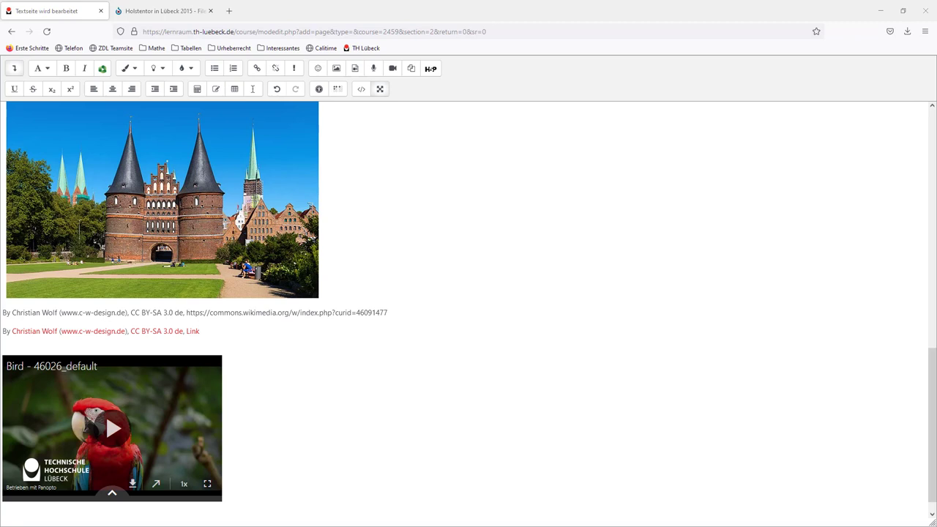
scroll(278, 122, down, 1)
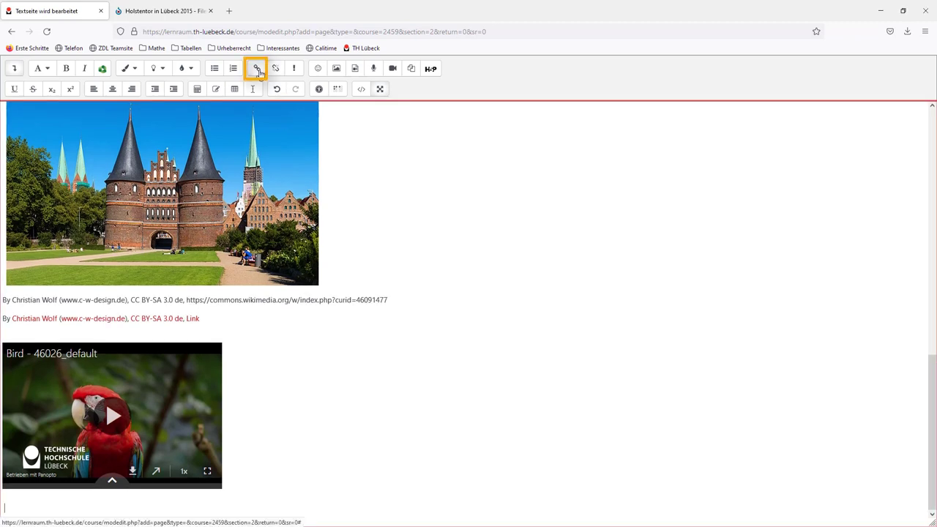
click(256, 70)
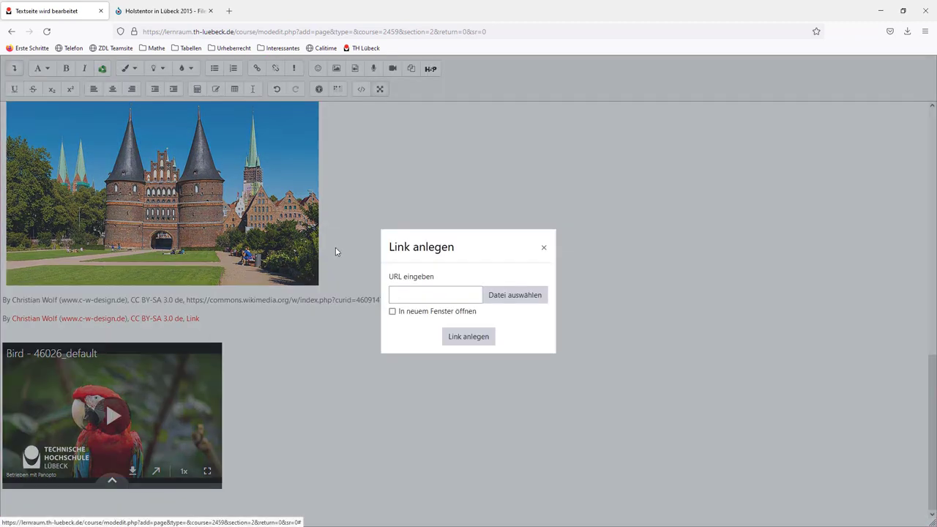
click(420, 300)
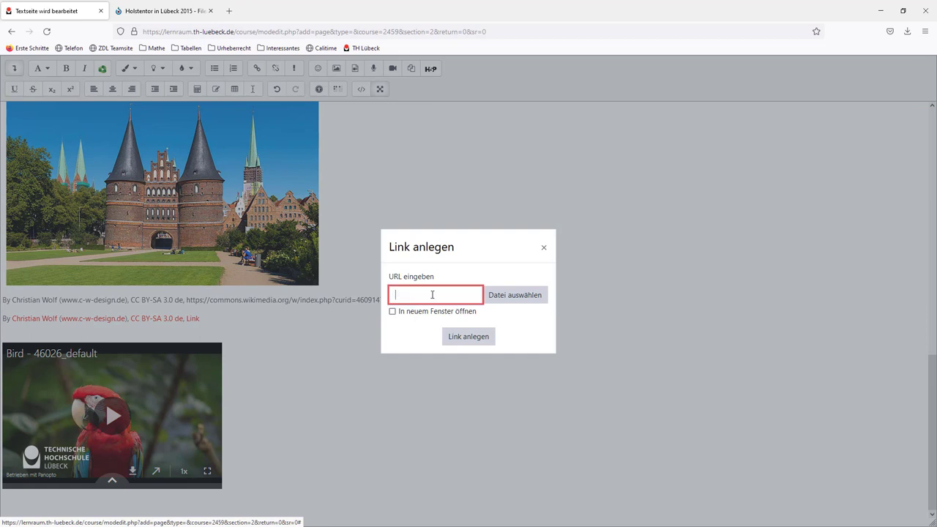
text(https://youtu.be/_NIQIMNkSNU)
click(482, 338)
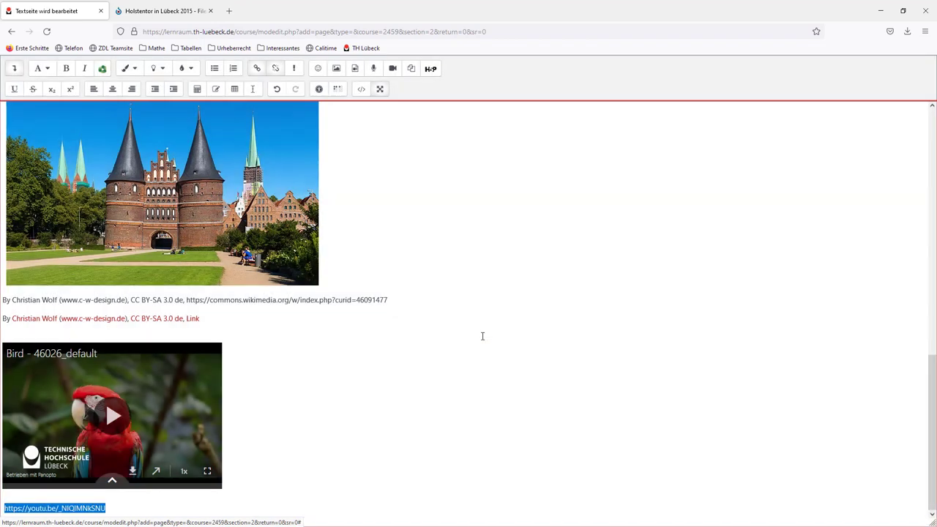
click(344, 483)
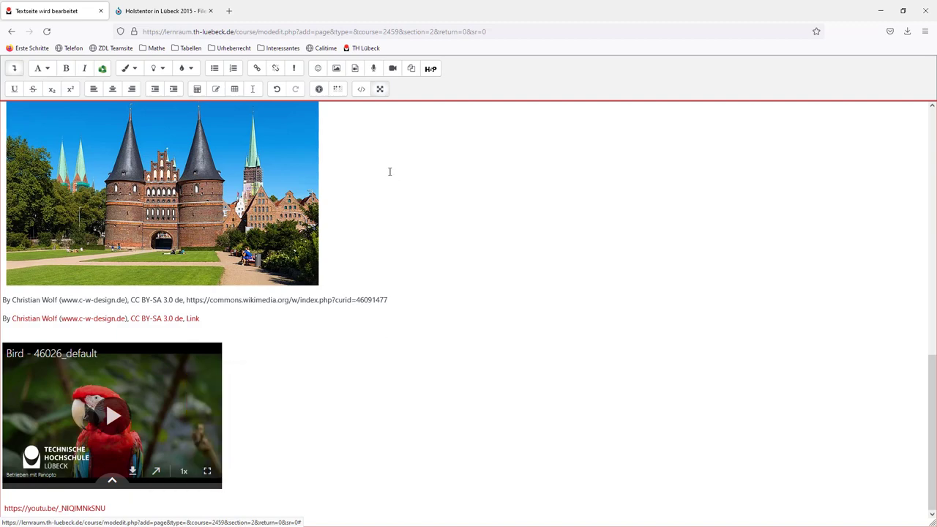
Leave the full-screen editor, save the text page and display it to check the images, attributions and embedded videos
click(380, 89)
scroll(410, 329, down, 5)
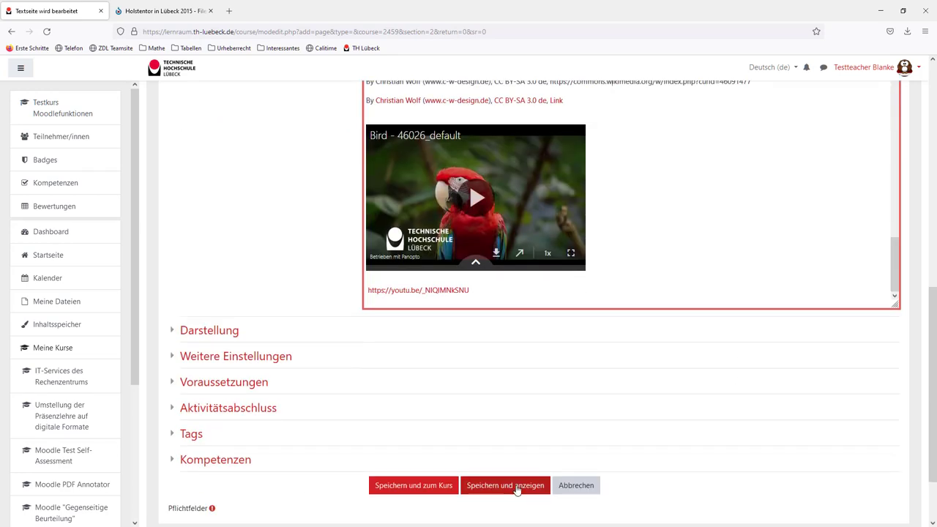
click(397, 486)
click(283, 149)
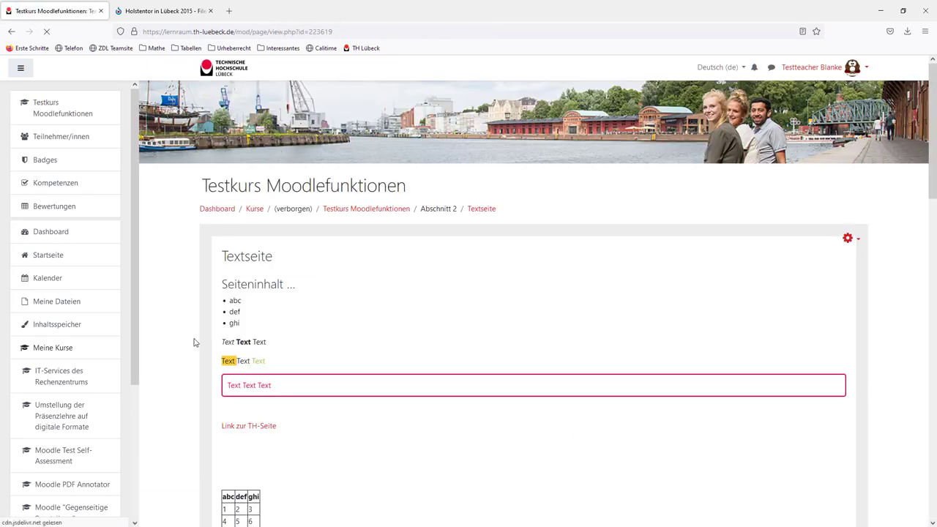
scroll(293, 381, down, 5)
scroll(511, 431, down, 15)
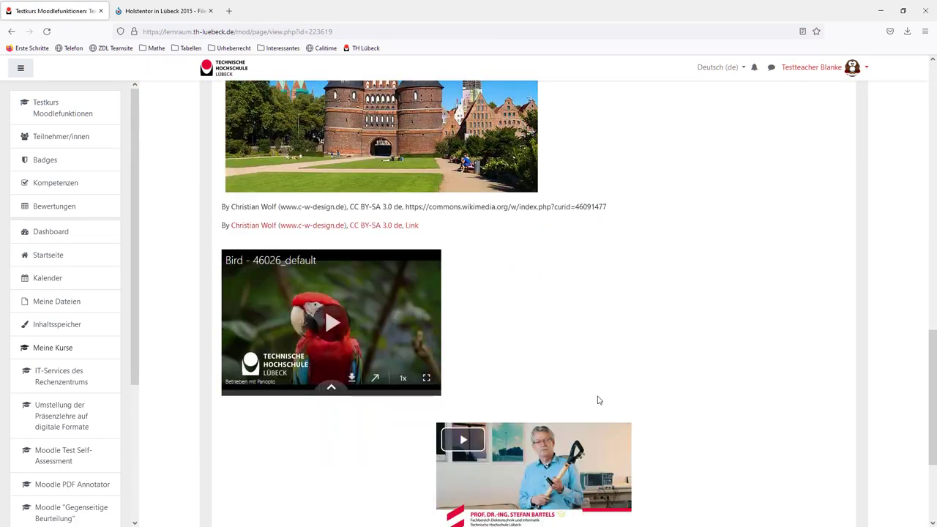